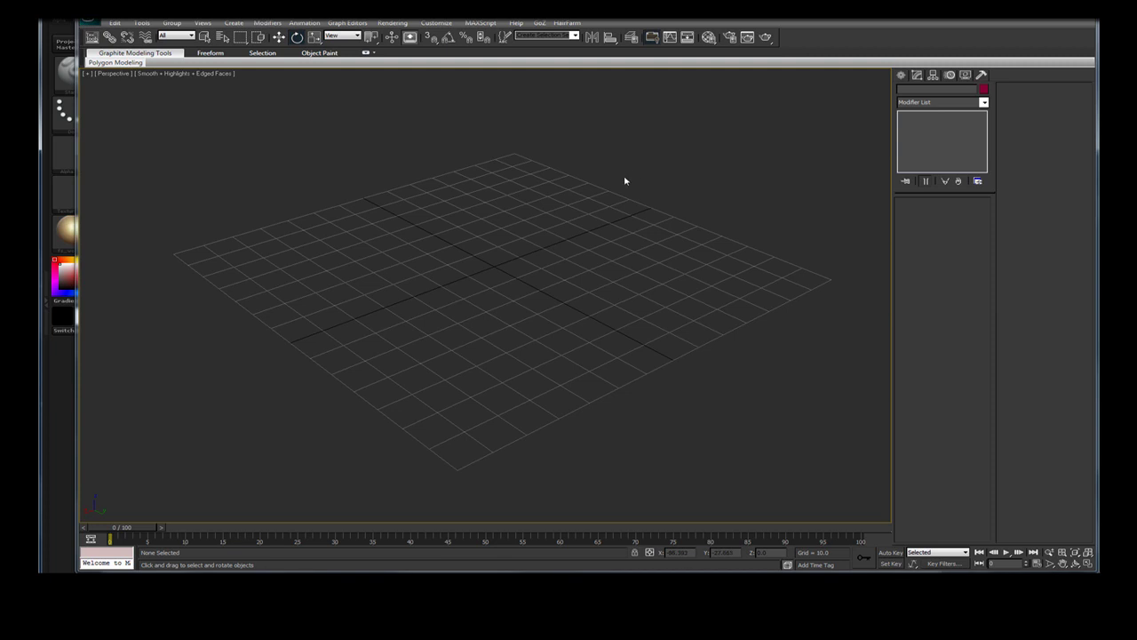
- Draw Box001 on the grid at 72.979 × 72.979 × 50.969 with one segment each
left_click(902, 75)
left_click(922, 139)
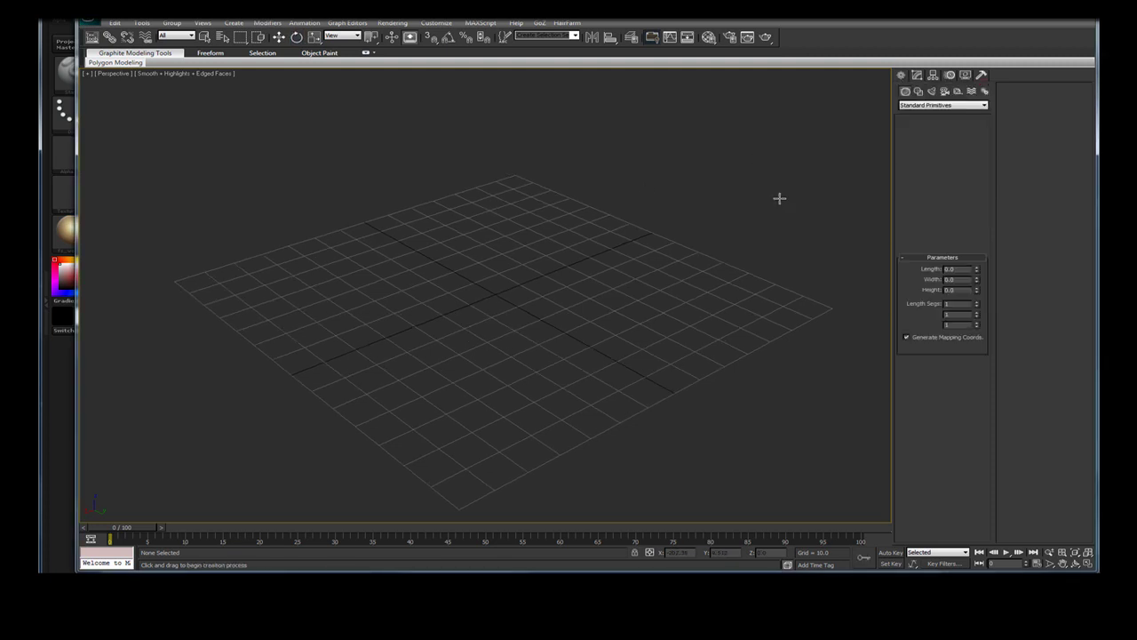
left_click_drag(495, 294, 506, 219)
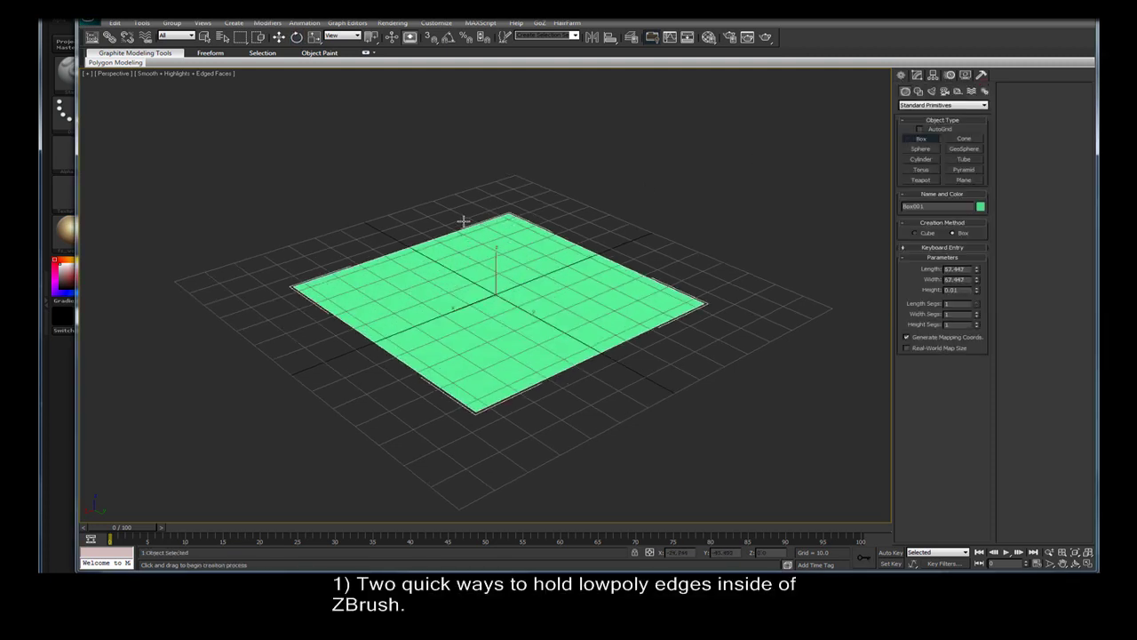
left_click(439, 86)
key("e")
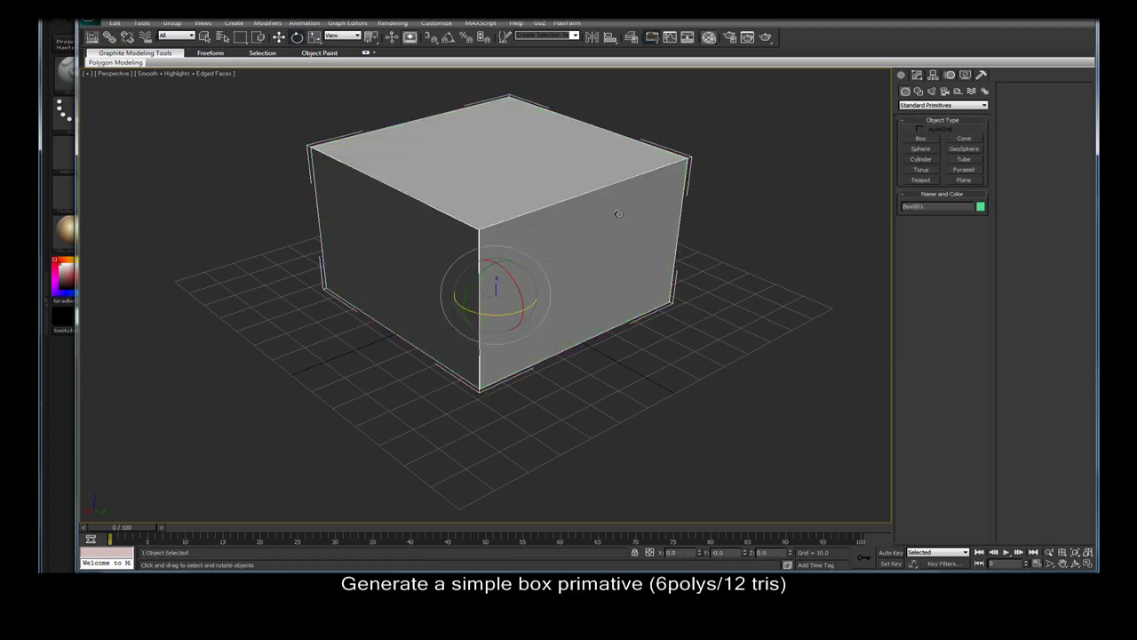
middle_click_drag(619, 213, 860, 248, "alt")
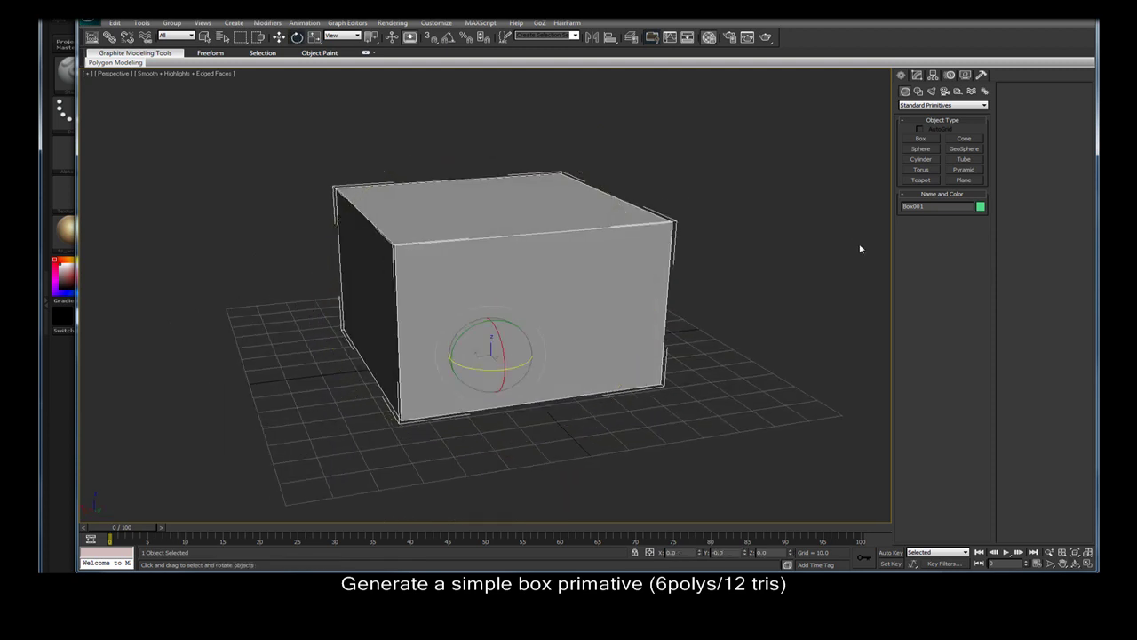
left_click(919, 76)
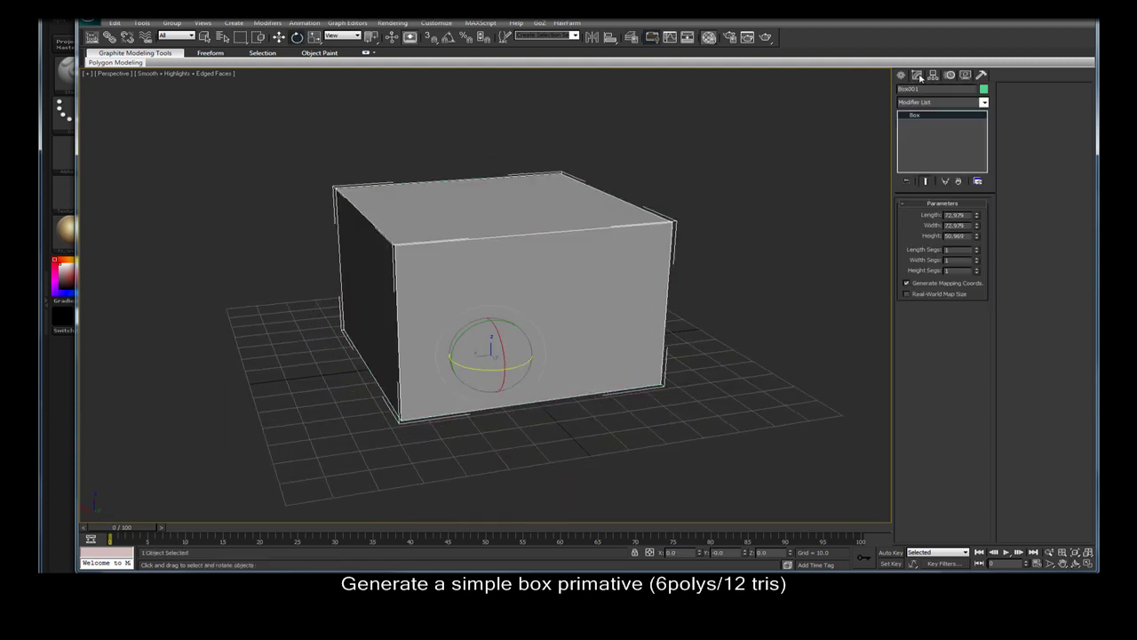
- Convert the box to an editable poly and select all six polygons
right_click(967, 116)
left_click(1002, 192)
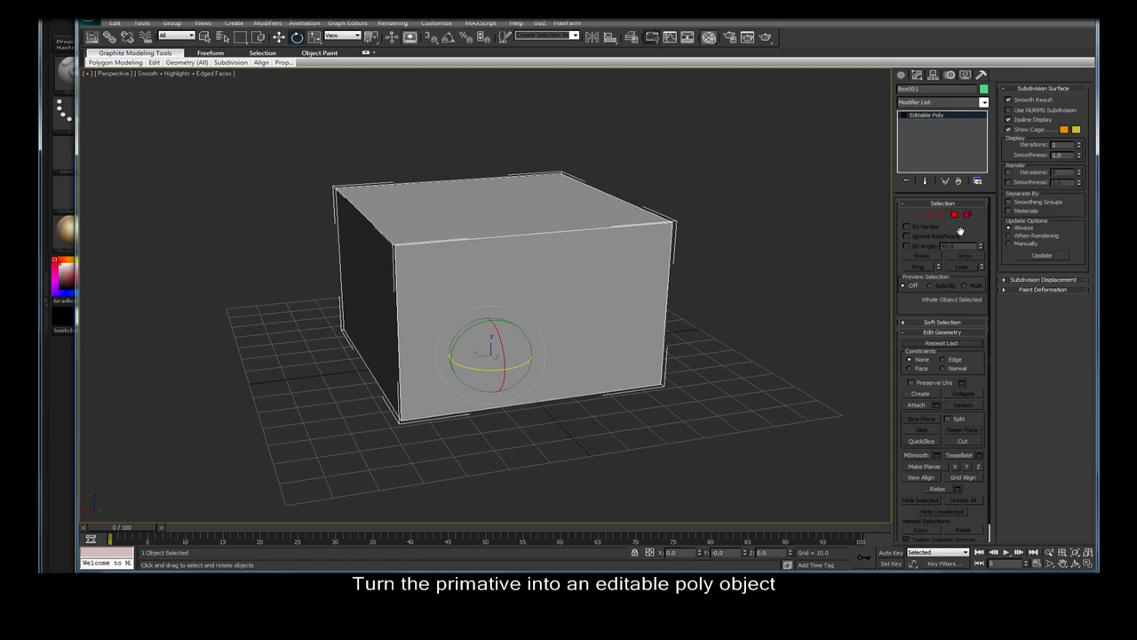
left_click(954, 215)
key("ctrl+a")
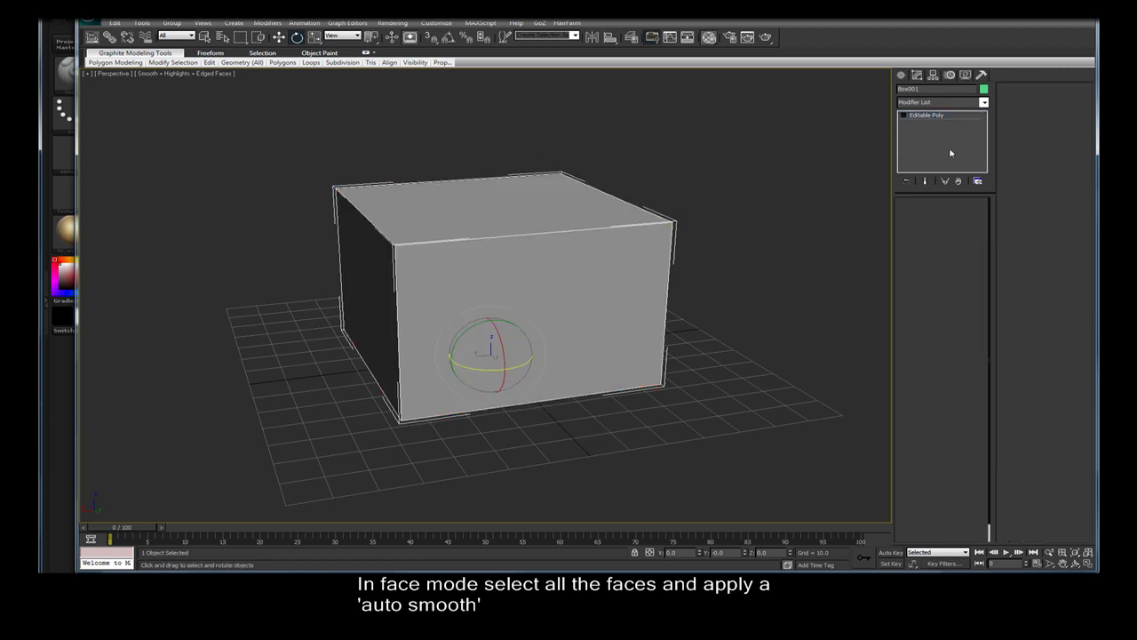
- Add TurboSmooth separated by smoothing groups with 2 iterations
left_click(983, 102)
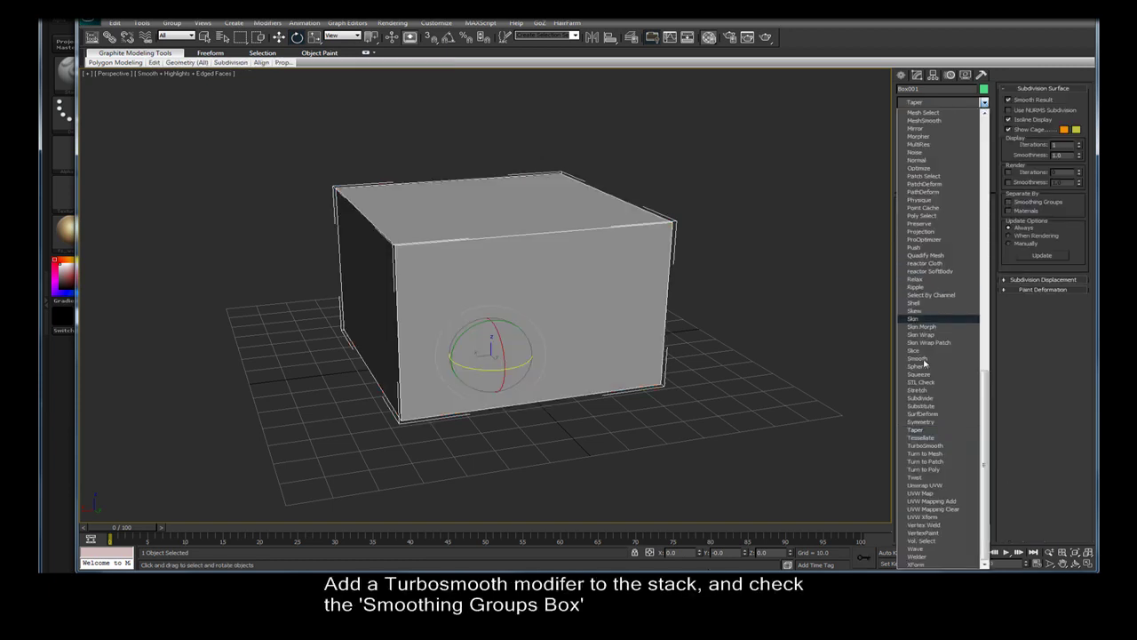
left_click(919, 450)
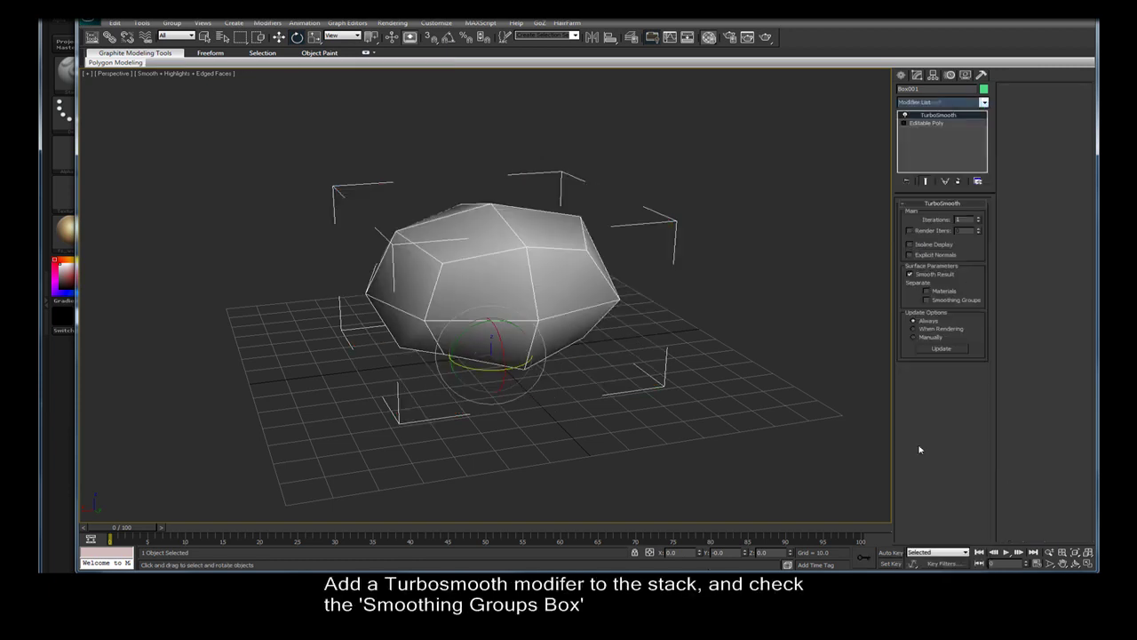
left_click(927, 300)
left_click(980, 219)
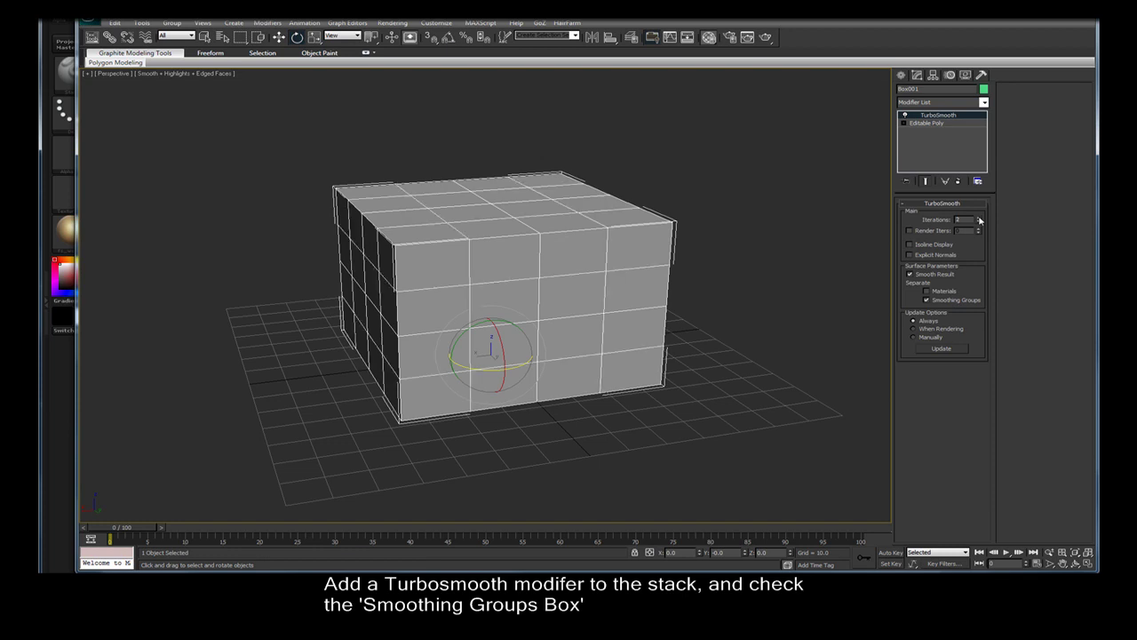
- Stack a second TurboSmooth on the box and raise its iterations up to 4
left_click(984, 103)
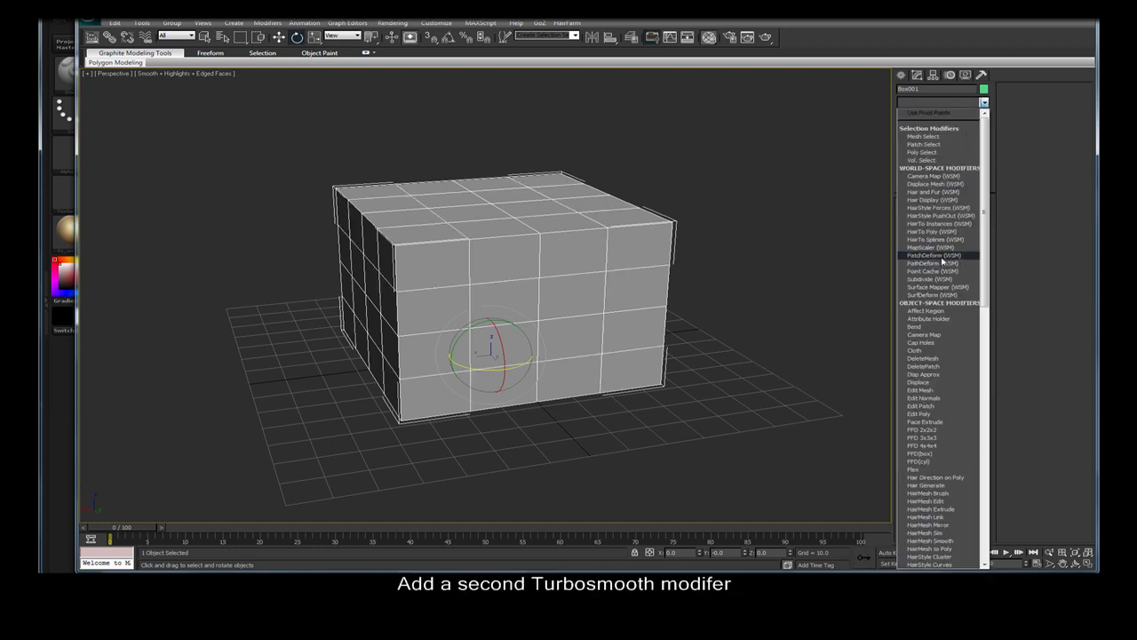
scroll(937, 257, "down", 5)
left_click(936, 444)
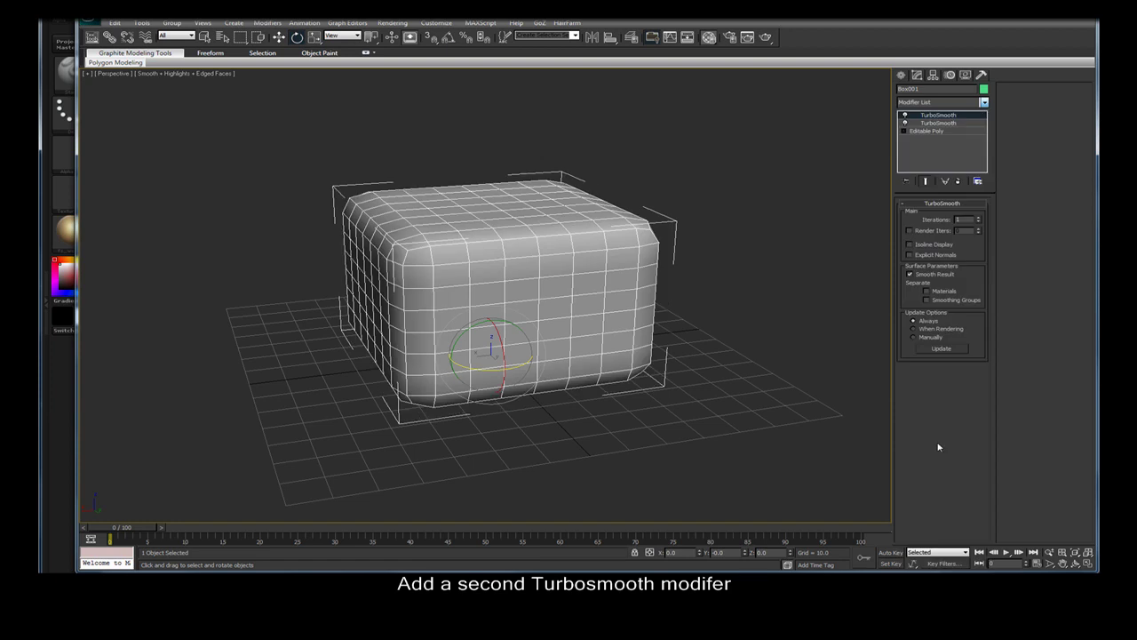
mouse_move(721, 295)
middle_mouse_down()
mouse_move(743, 322)
mouse_move(799, 293)
middle_mouse_up()
left_click(978, 217)
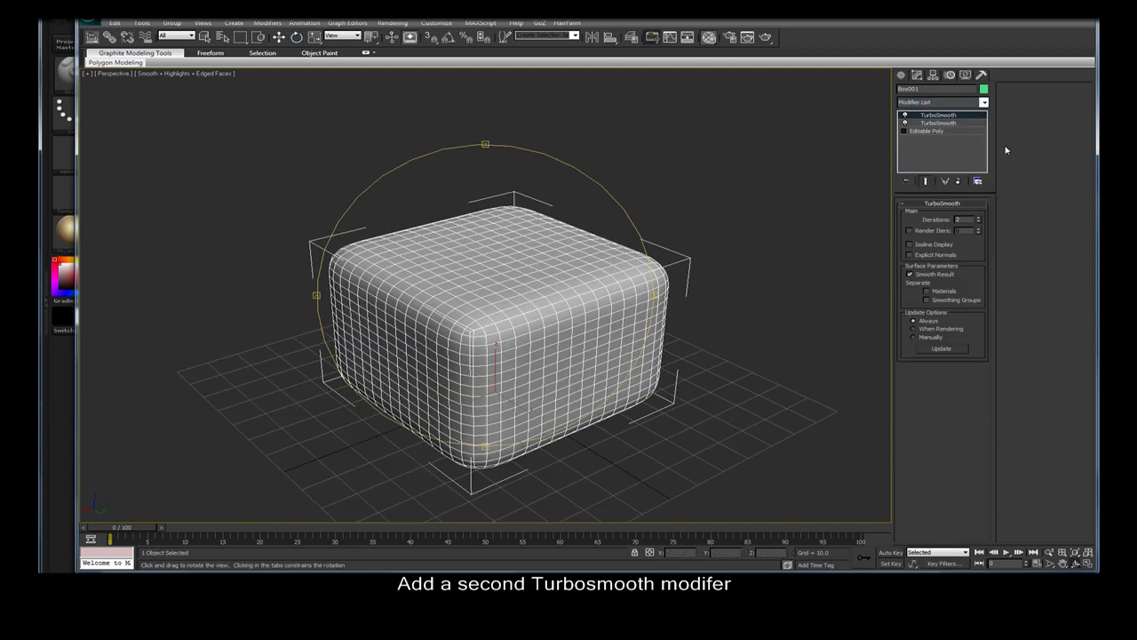
left_click(978, 218)
left_click(979, 218)
- Hide edged faces and tune iterations until the edges stay crisp but slightly softened
middle_click_drag(562, 279, 558, 271, "alt")
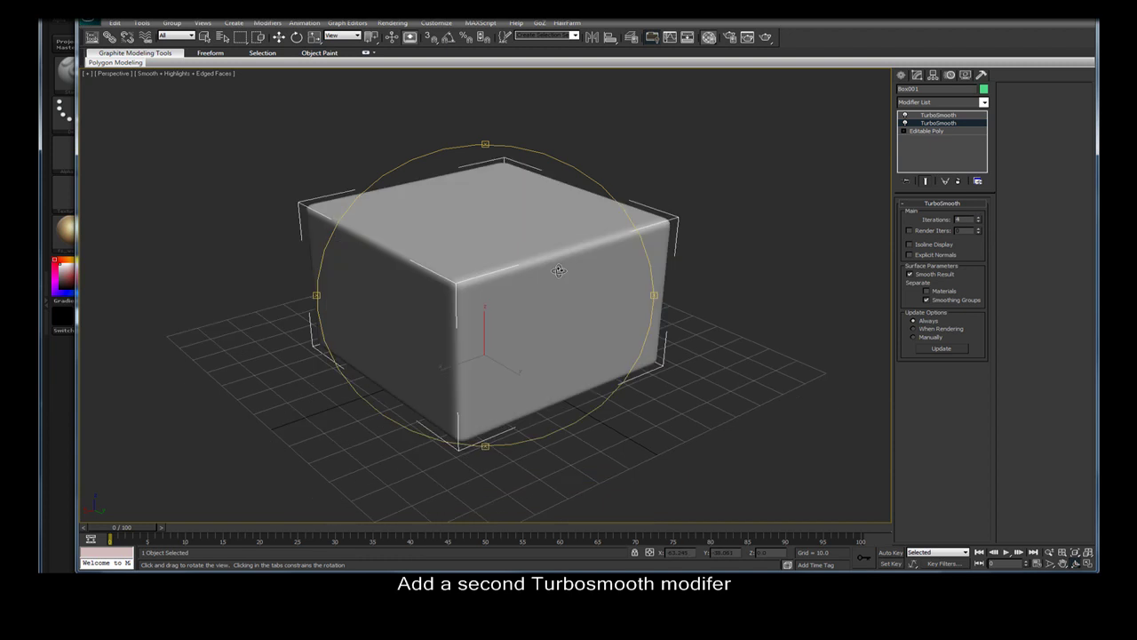
middle_click_drag(563, 318, 586, 311, "alt")
key("F4")
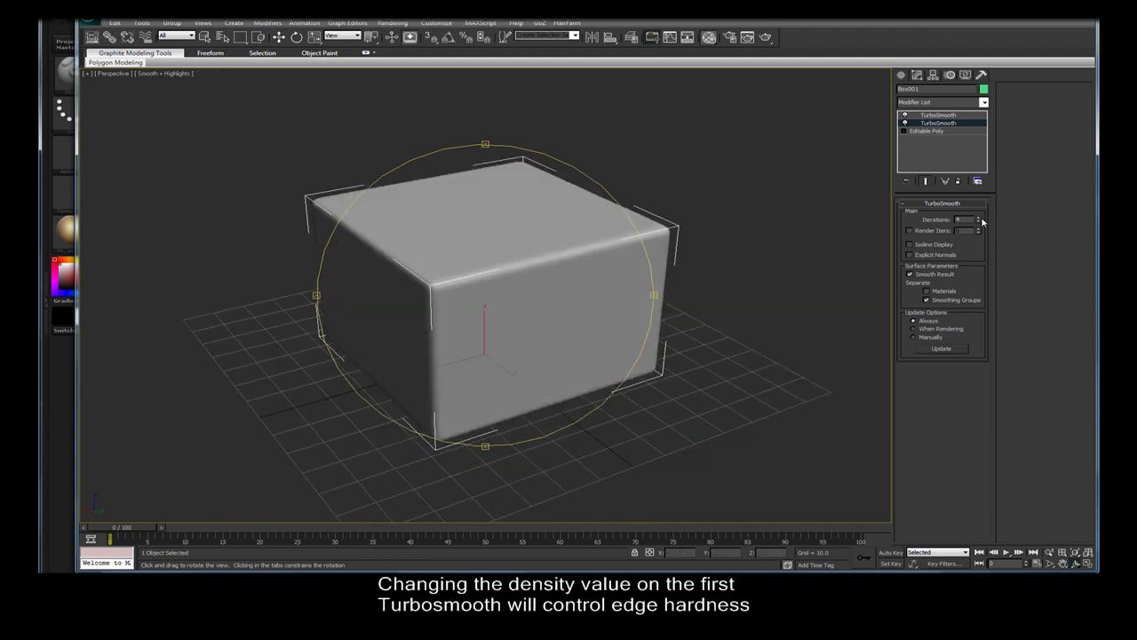
left_click(978, 223)
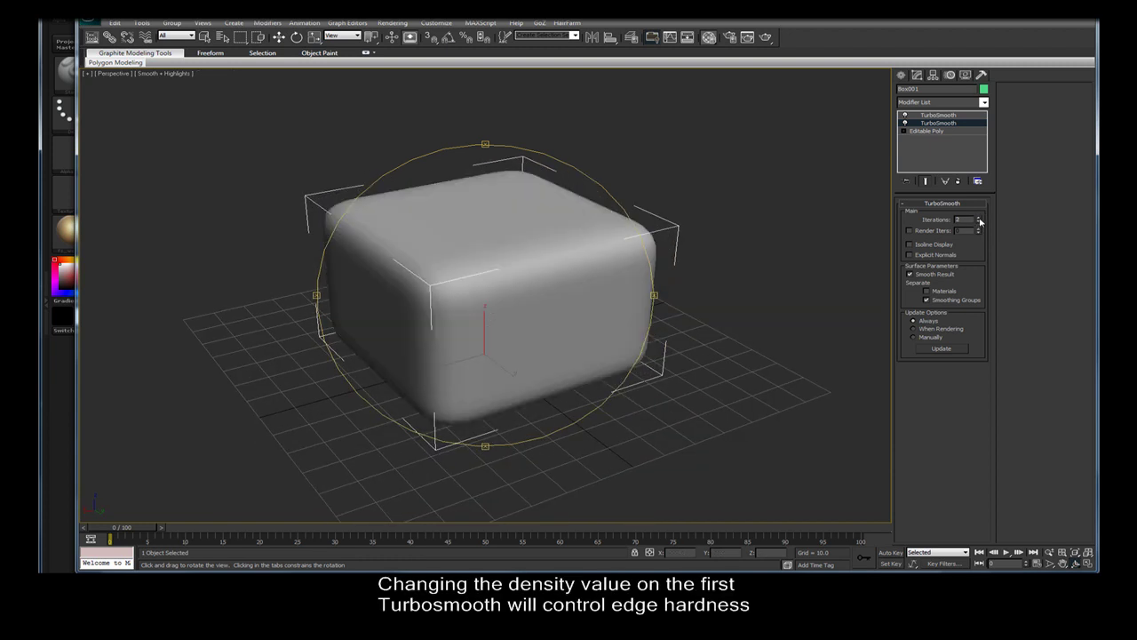
left_click(980, 220)
middle_click_drag(693, 267, 743, 264, "alt")
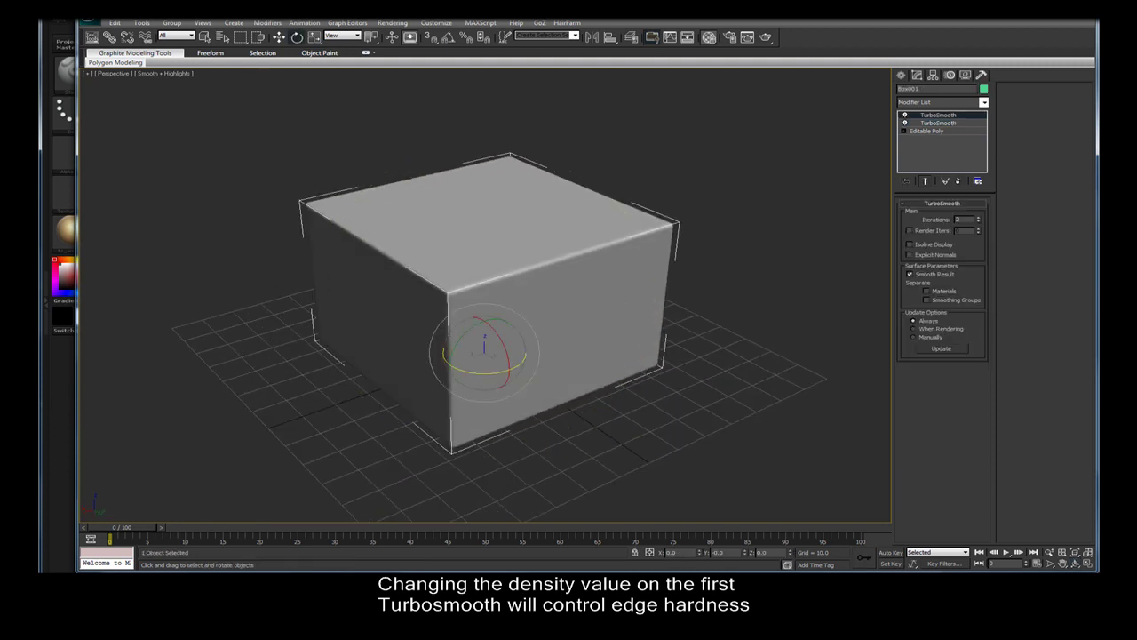
- Export the selected Box001 as box.obj, overwriting the old file with the default OBJ options
left_click(94, 24)
mouse_move(116, 170)
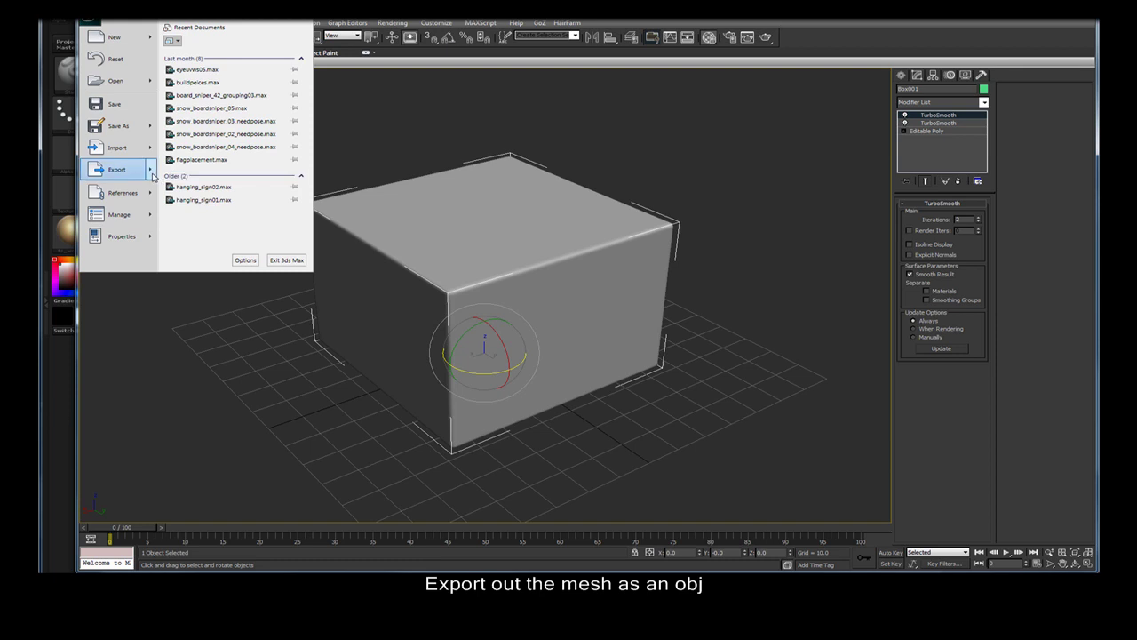
left_click(223, 86)
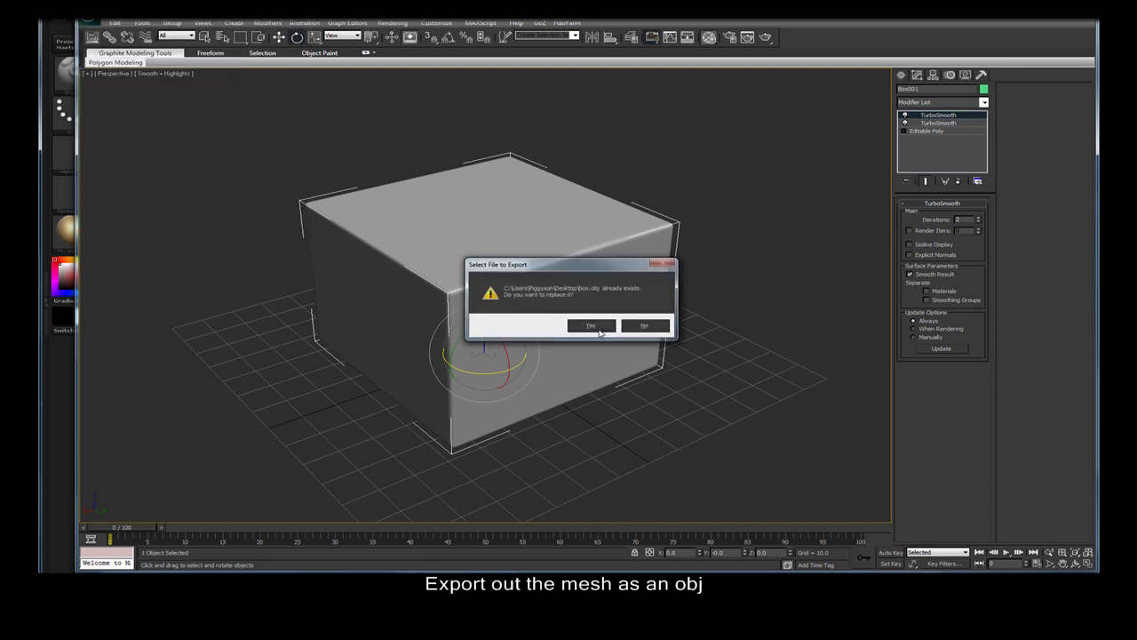
left_click(591, 325)
left_click(525, 371)
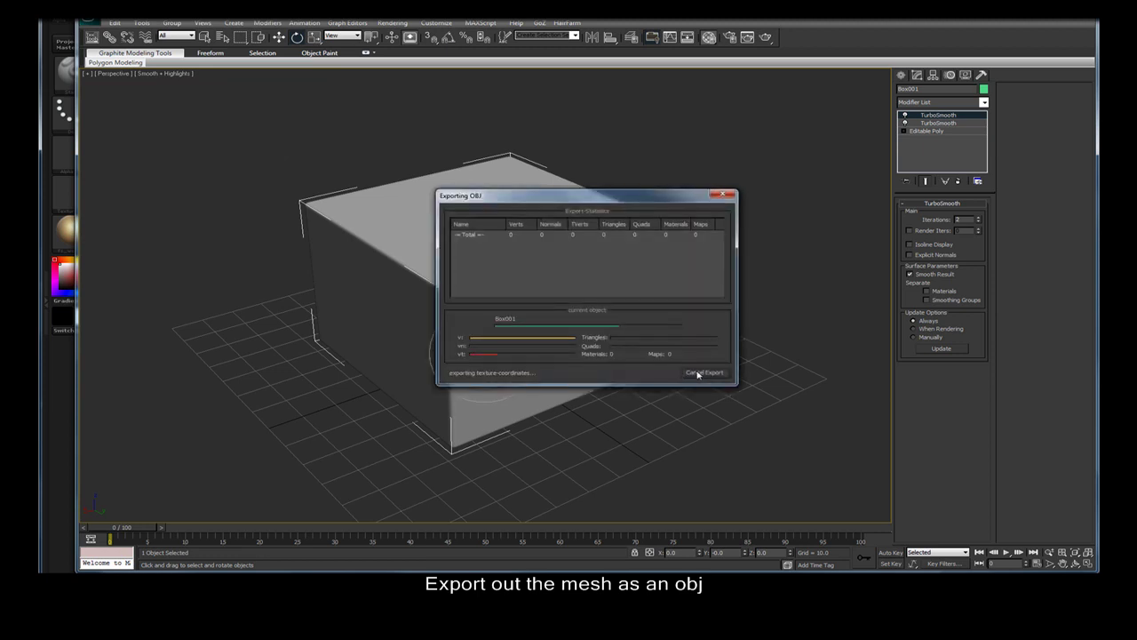
left_click(699, 372)
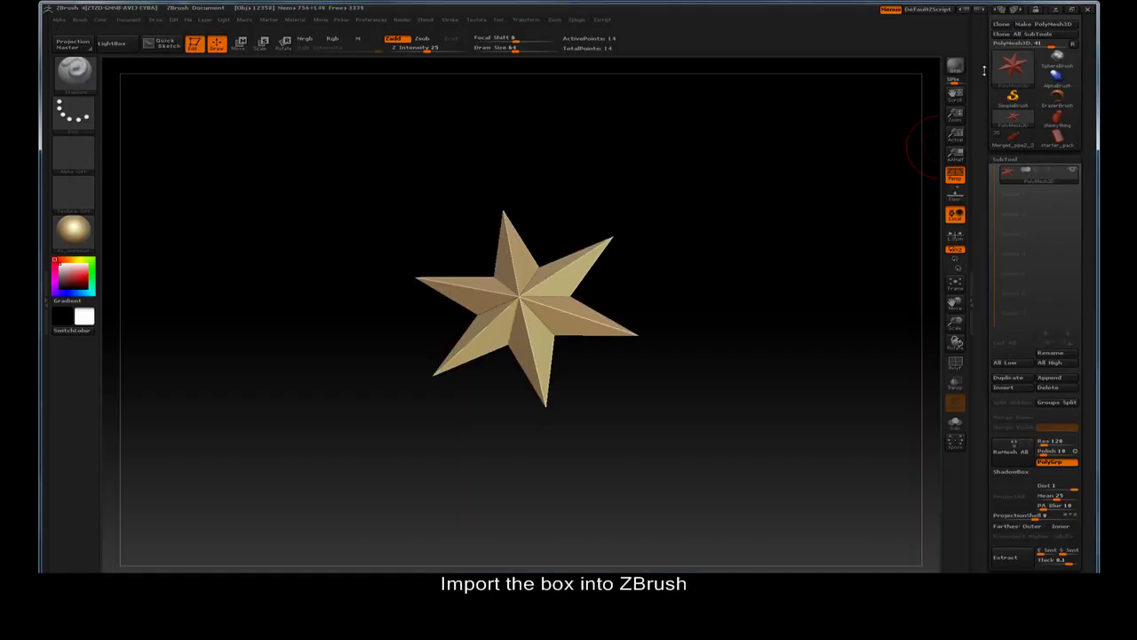
- Import box.obj into ZBrush in place of the star and turn on its polyframe
left_click_drag(988, 87, 984, 131)
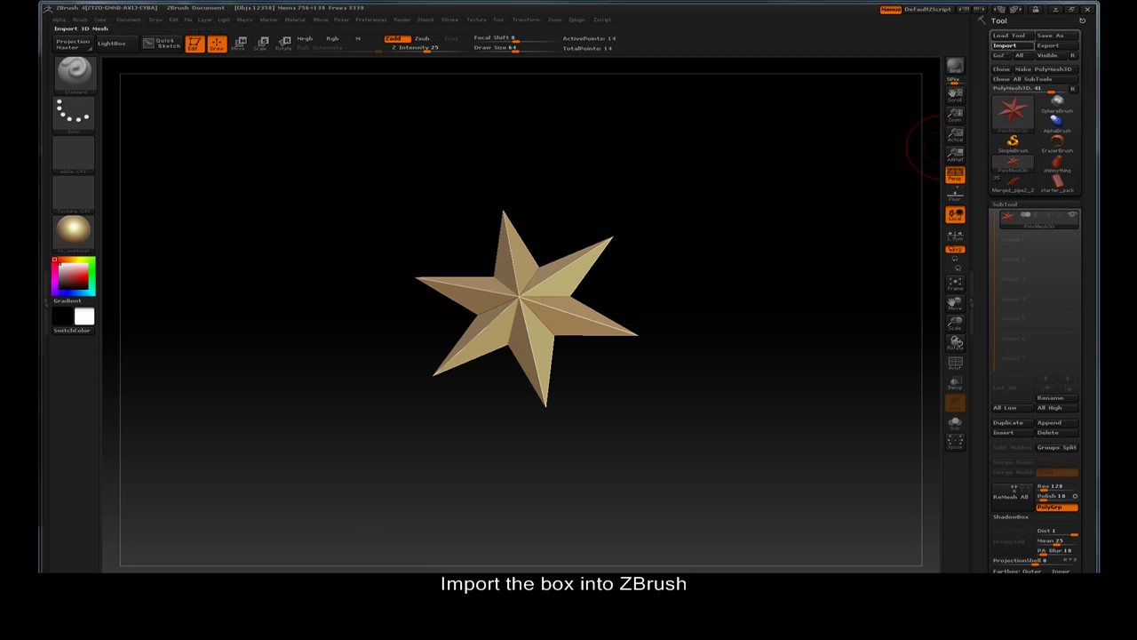
left_click(1005, 46)
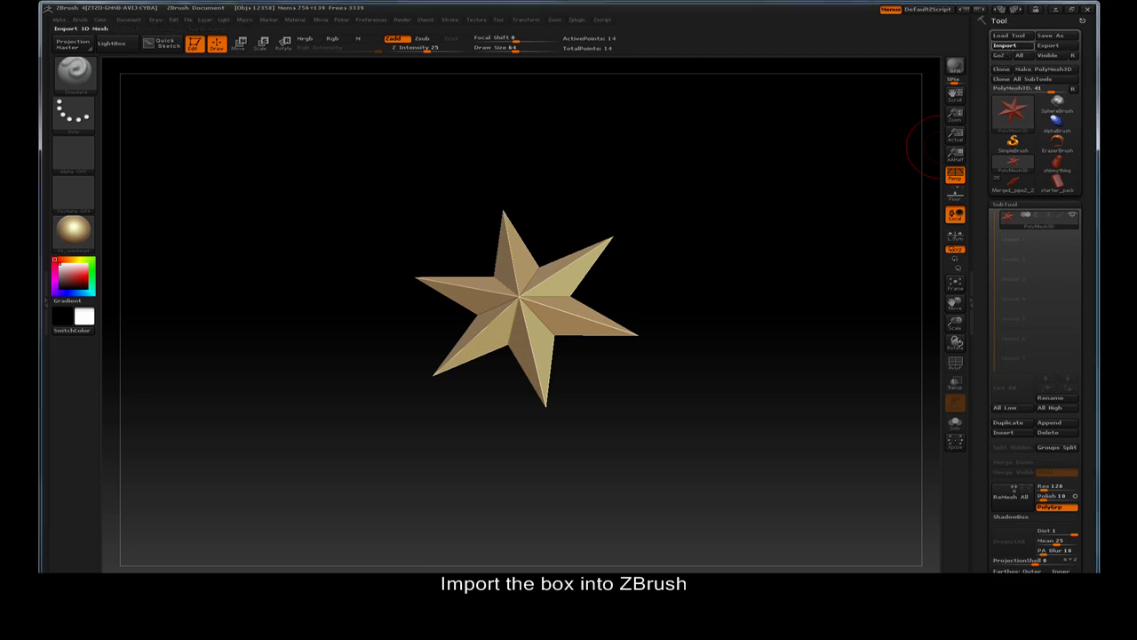
left_click_drag(764, 255, 808, 314)
left_click(955, 364)
mouse_move(749, 347)
left_mouse_down()
mouse_move(805, 310)
mouse_move(844, 337)
left_mouse_up()
left_click_drag(989, 424, 997, 306)
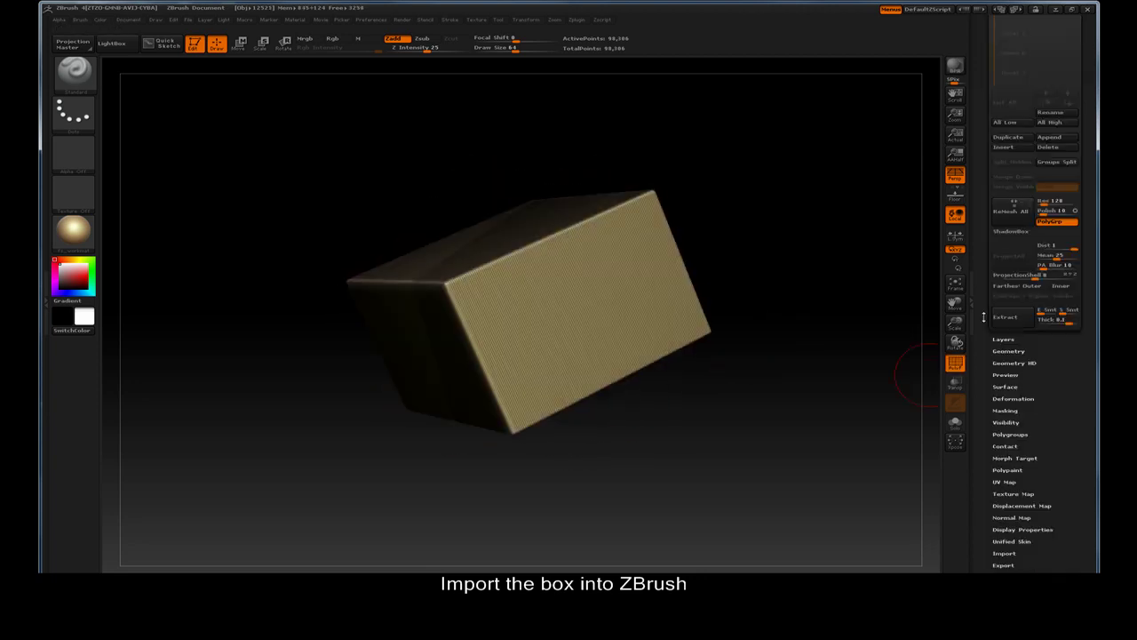
- Run Reconstruct Subdiv six times to rebuild levels down to the 8-point base cube
left_click(1008, 263)
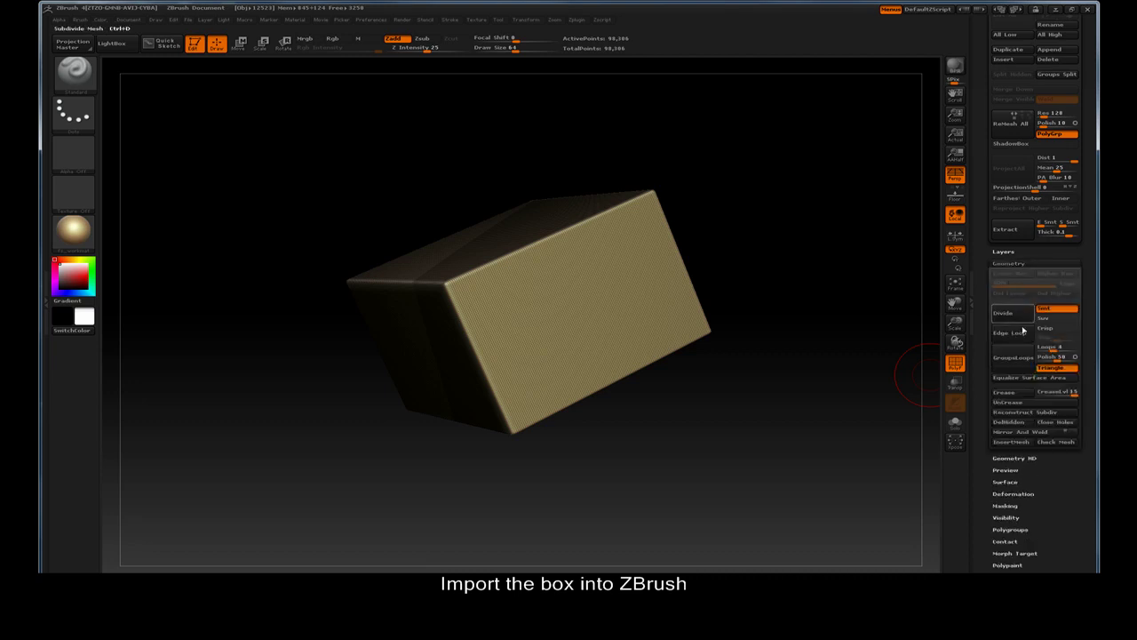
left_click(1036, 413)
left_click(1036, 413)
left_click(1035, 413)
left_click(1035, 413)
left_click(1036, 413)
left_click(1036, 413)
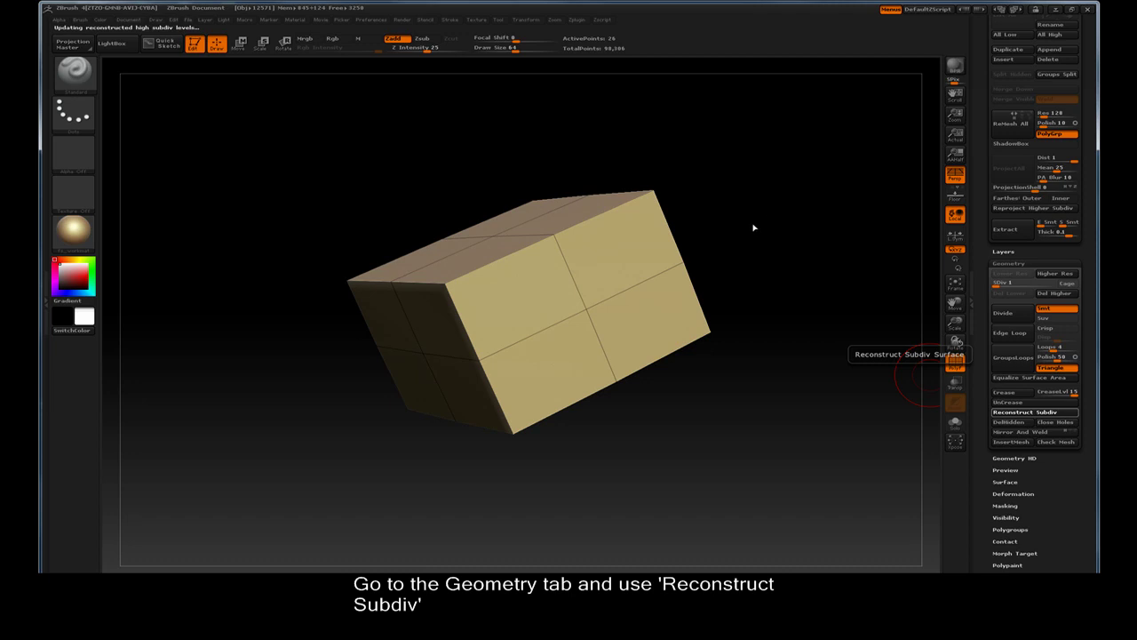
- Inspect the base cube, then return to the highest subdivision level
left_click_drag(753, 229, 782, 256)
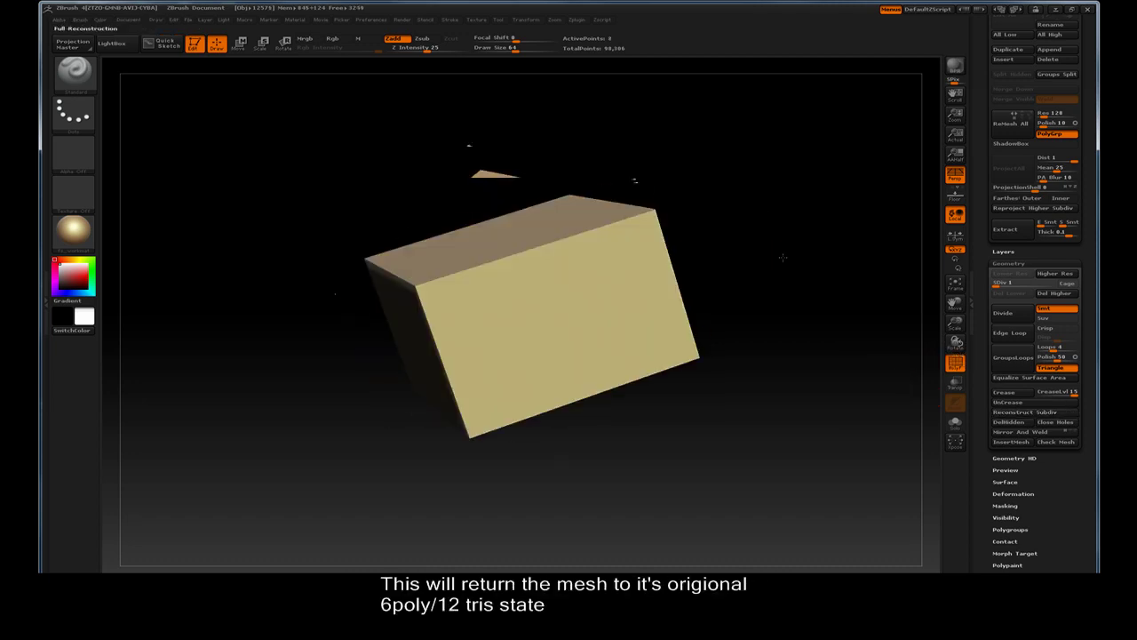
mouse_move(783, 256)
left_mouse_down()
mouse_move(920, 260)
mouse_move(928, 363)
mouse_move(940, 199)
left_mouse_up()
key("d")
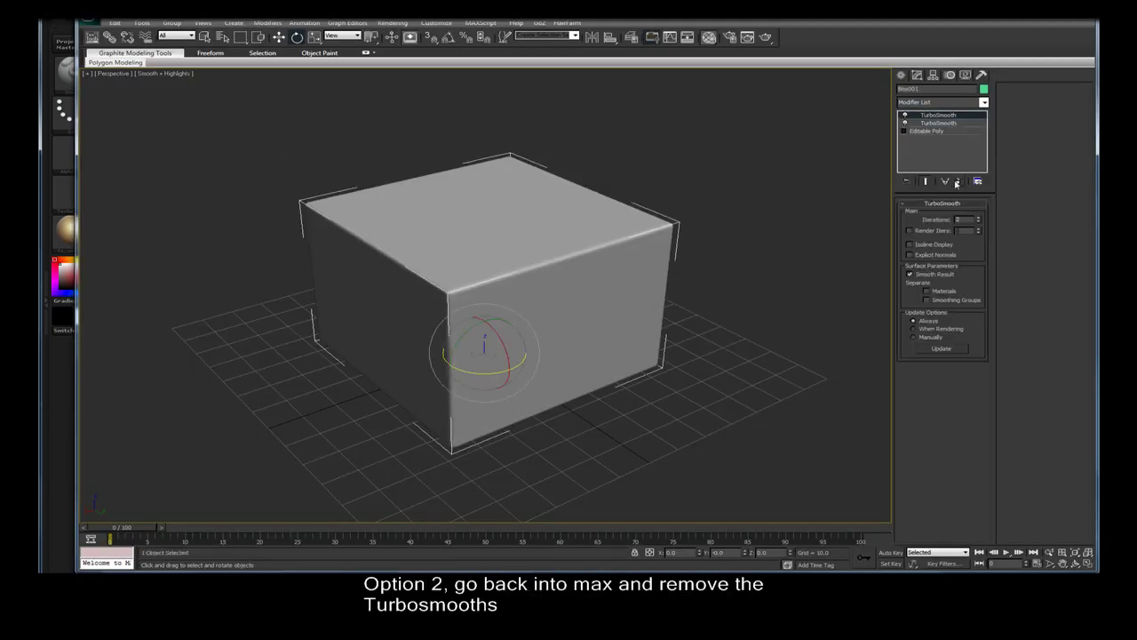
left_click(957, 183)
- Remove the last TurboSmooth and reselect the plain Box001 for export
key("F4")
left_click(764, 214)
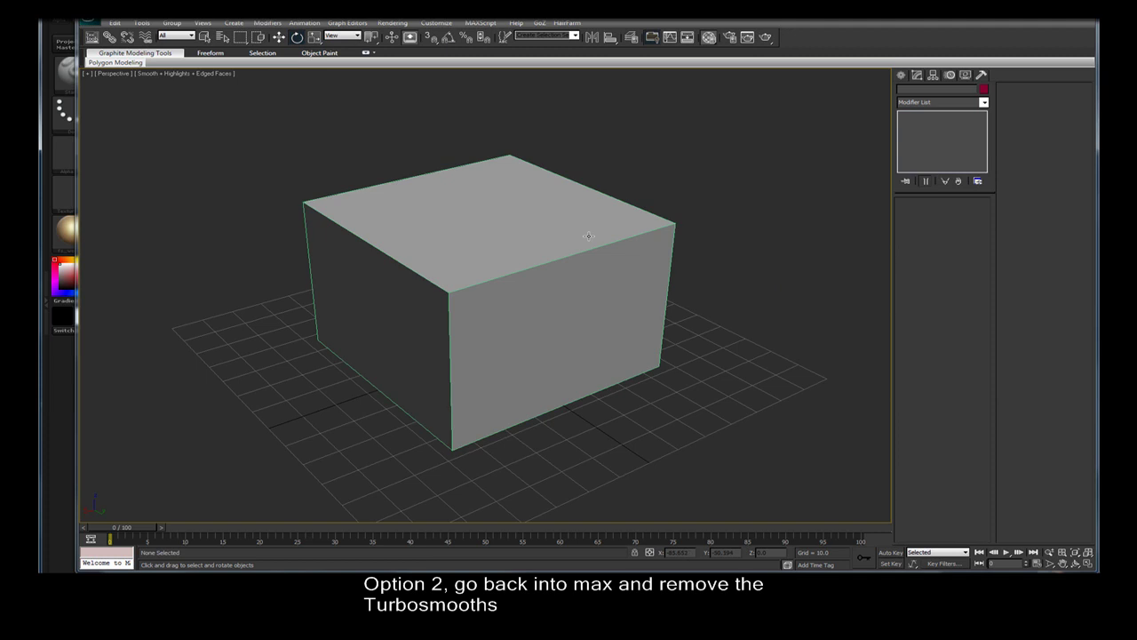
left_click(587, 236)
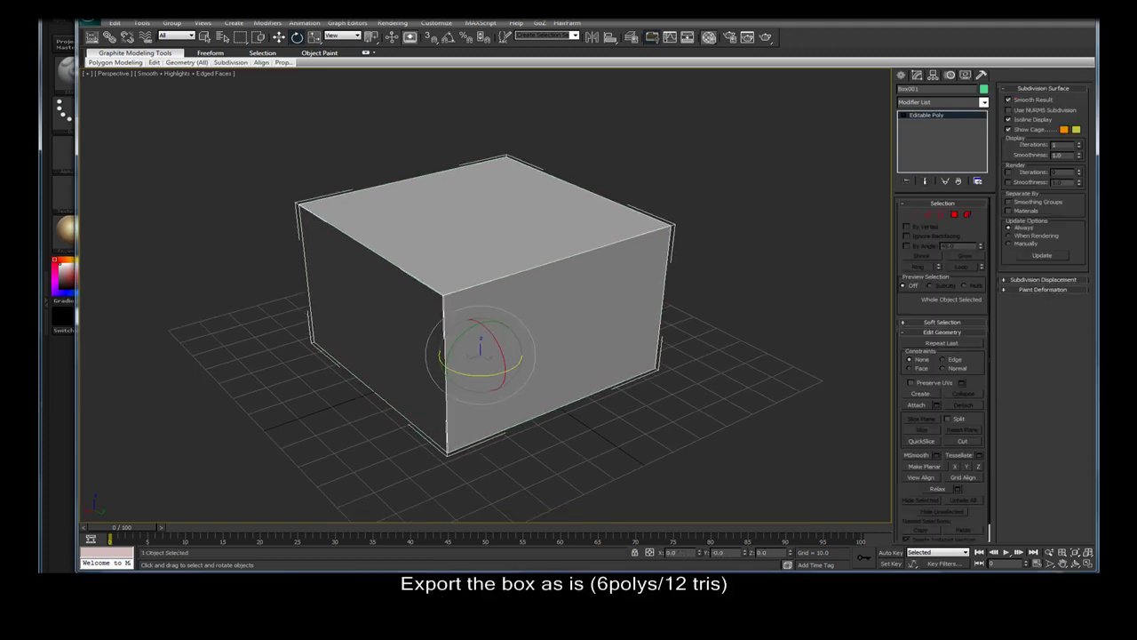
left_click(742, 311)
middle_click_drag(742, 311, 599, 261, "alt")
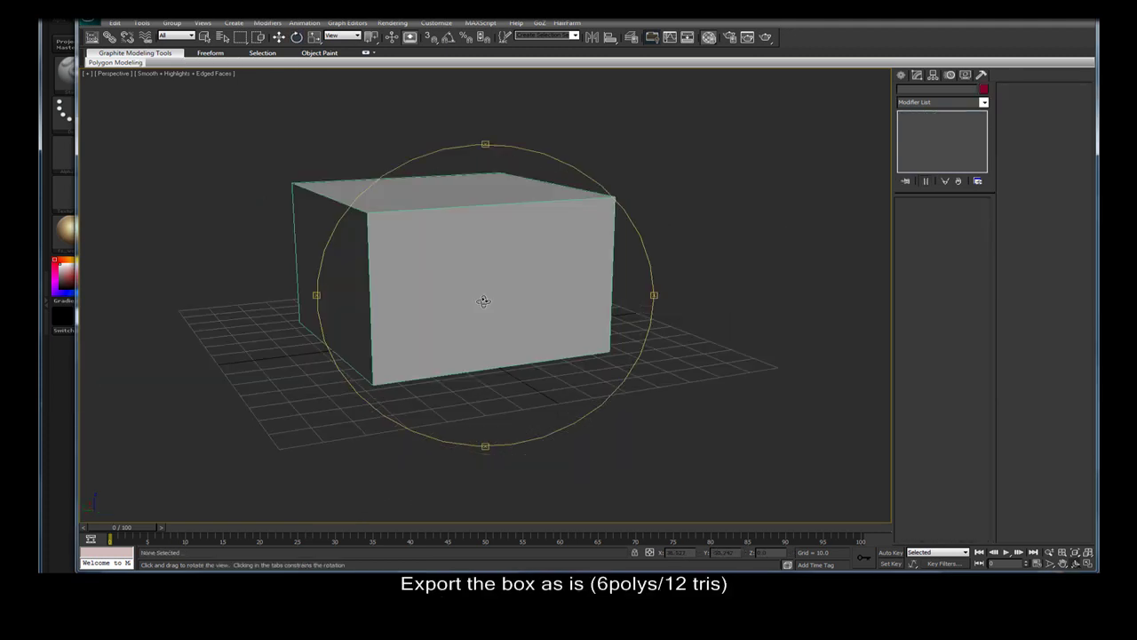
left_click(600, 261)
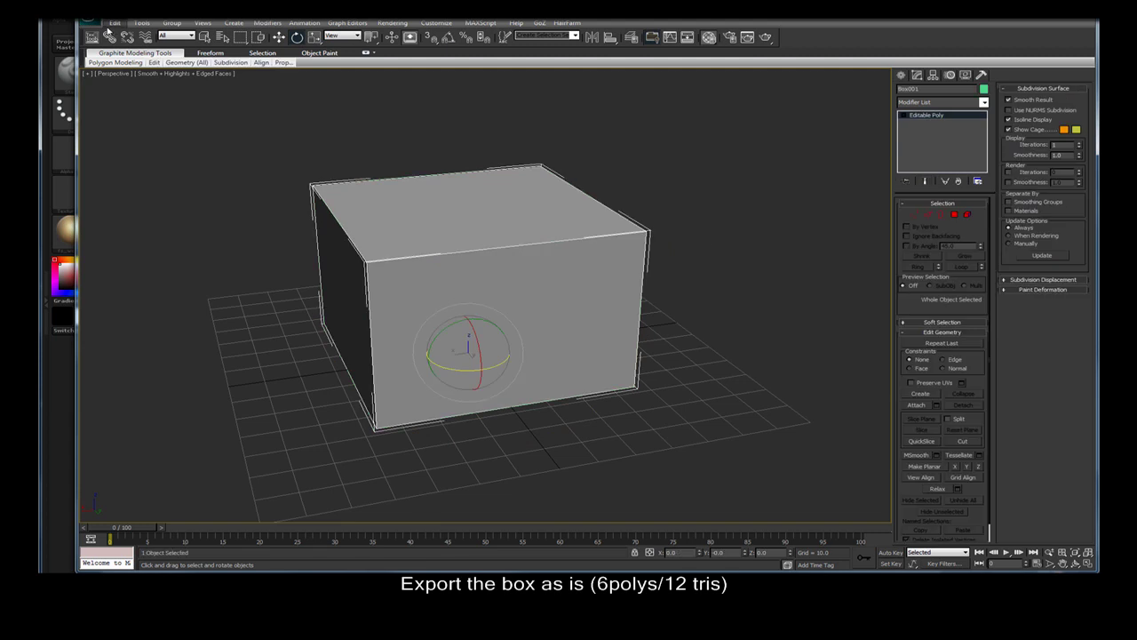
left_click(89, 21)
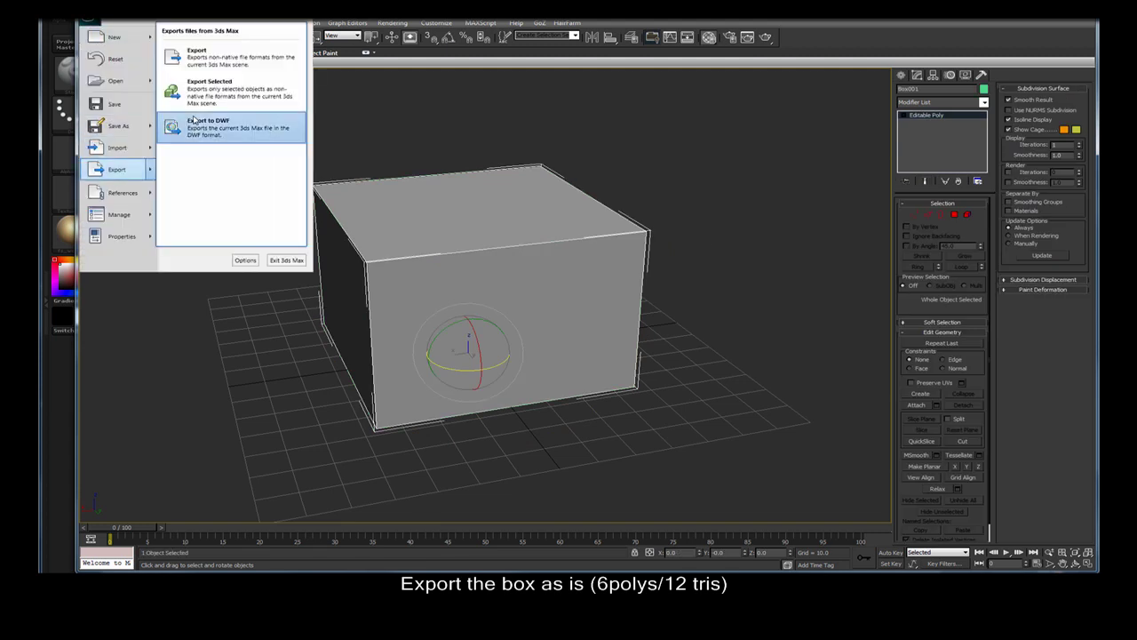
- Re-export the plain box over box.obj as 8 vertices and 6 quads
left_click(201, 93)
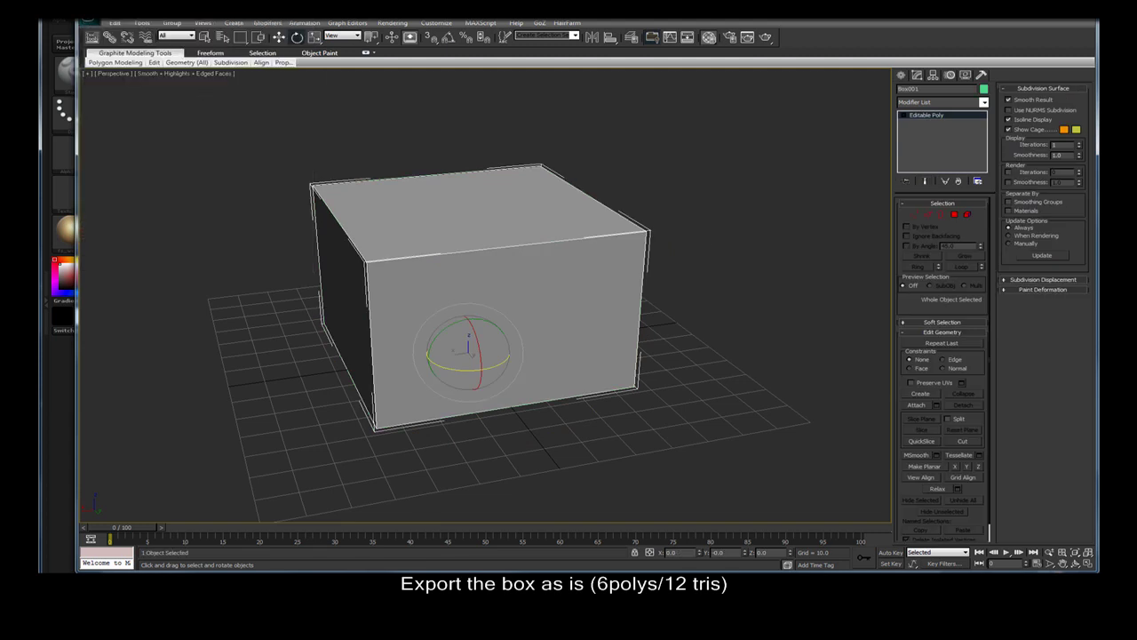
key("Return")
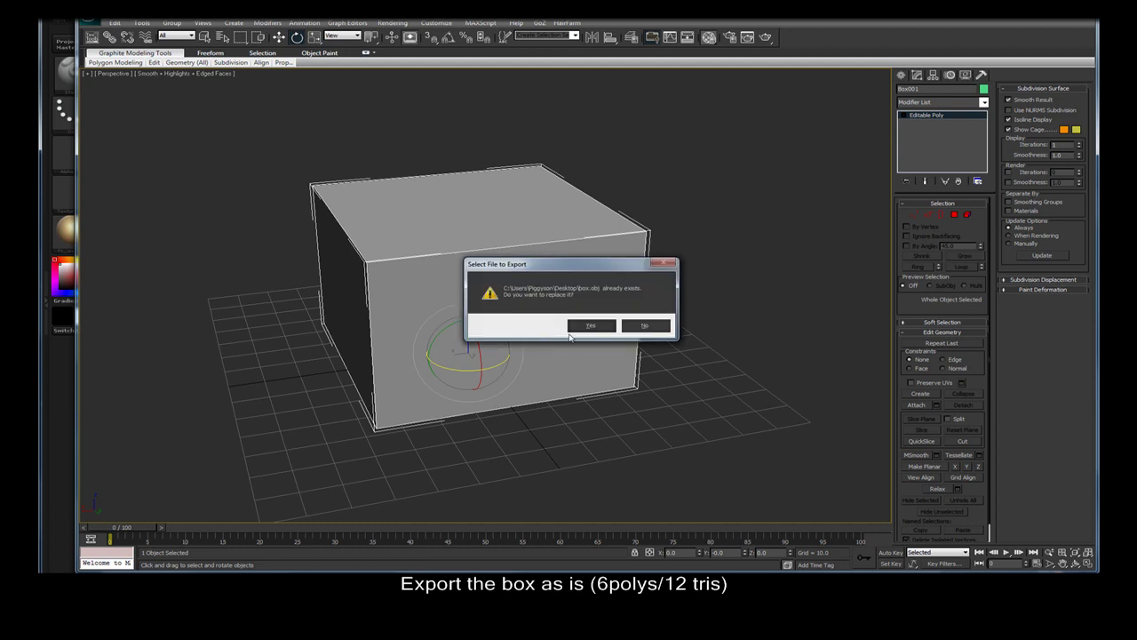
left_click(579, 326)
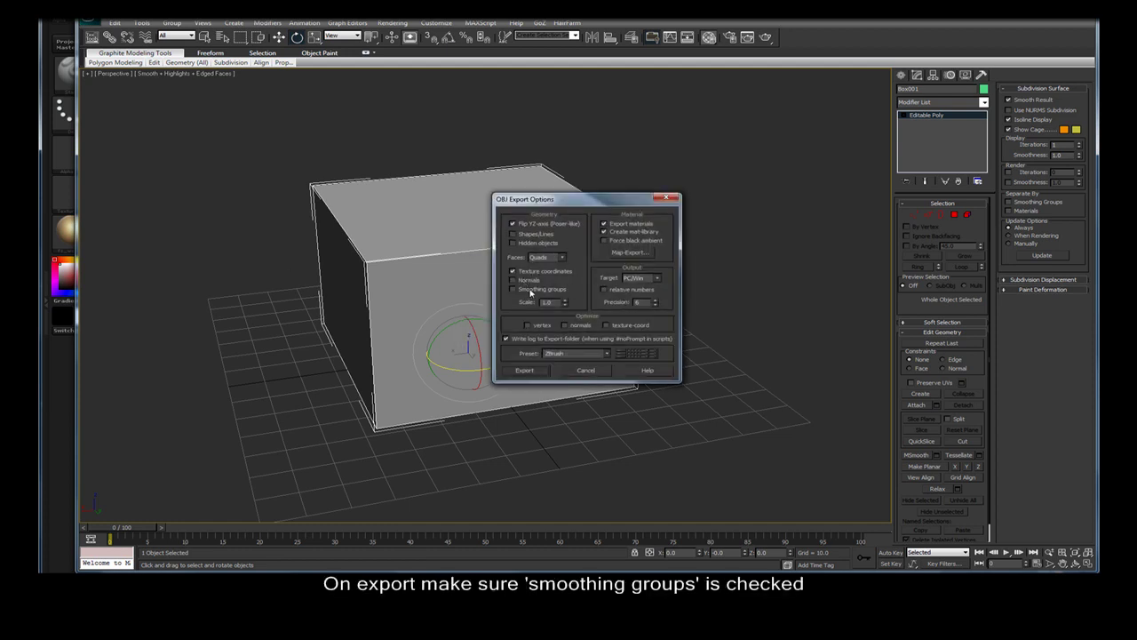
left_click(532, 370)
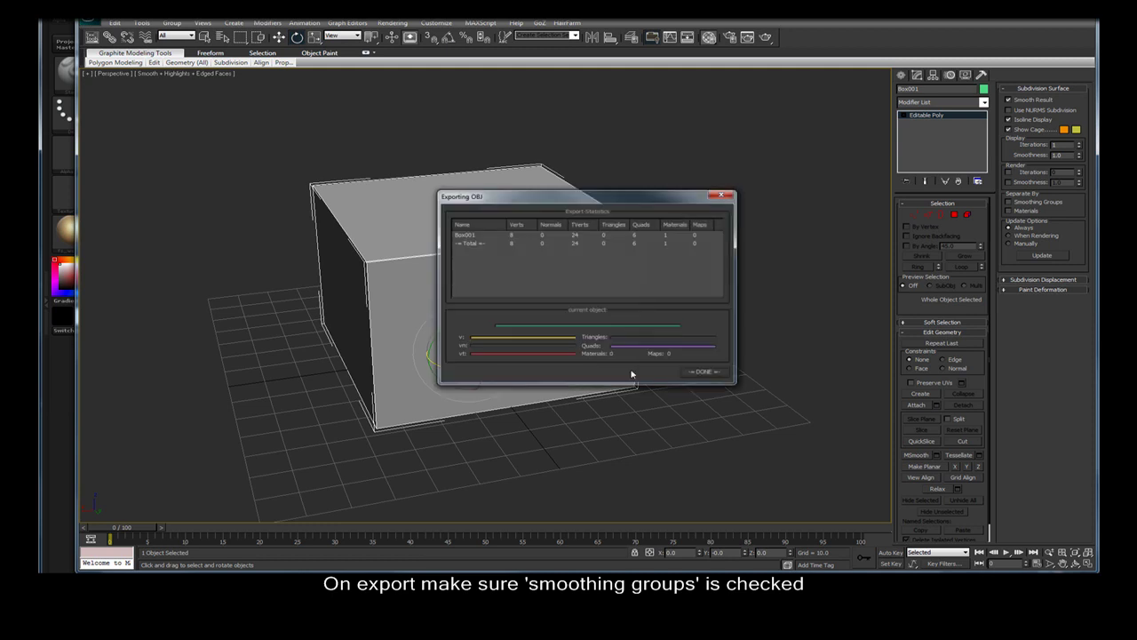
left_click(706, 372)
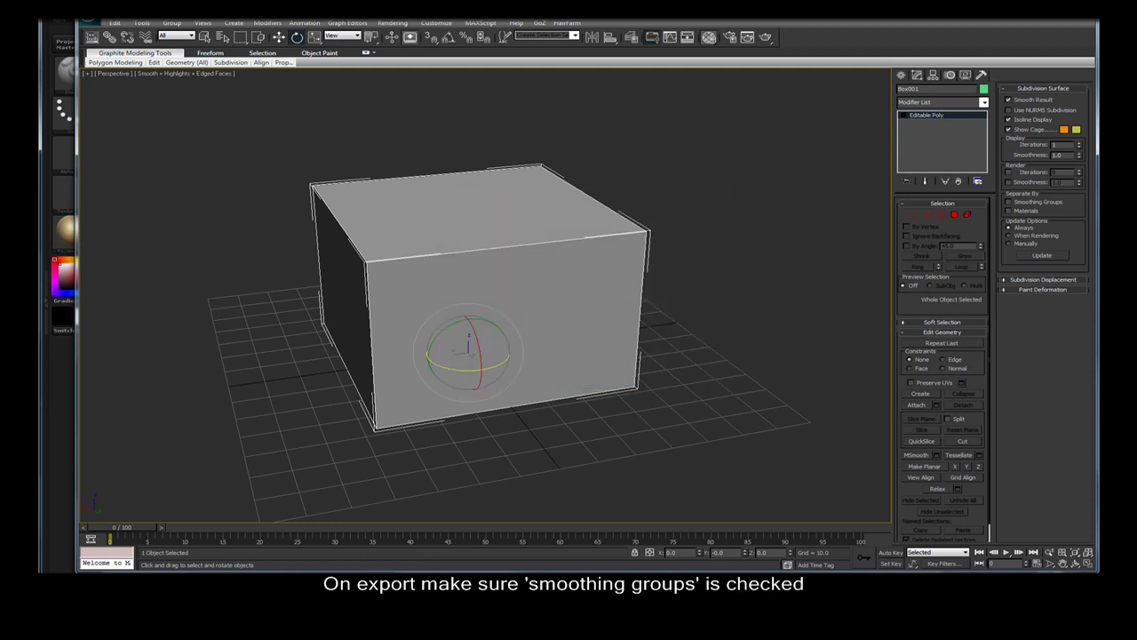
left_click(289, 528)
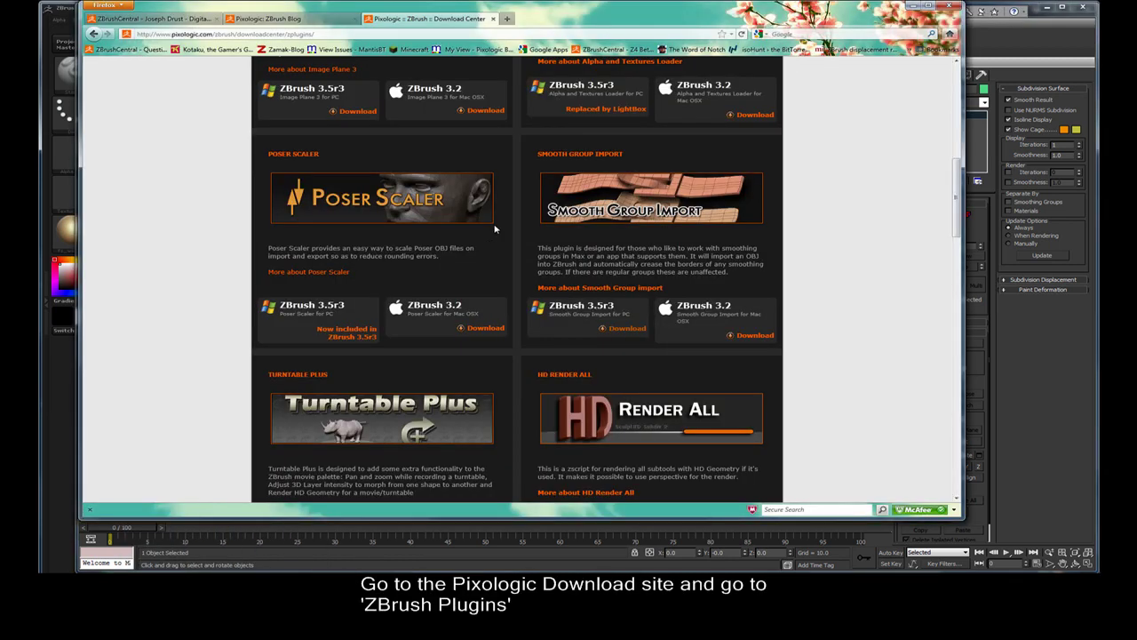
- List the ZBrush 3 plugins and request the Smooth Group Import PC download
scroll(778, 169, "up", 10)
left_click(430, 278)
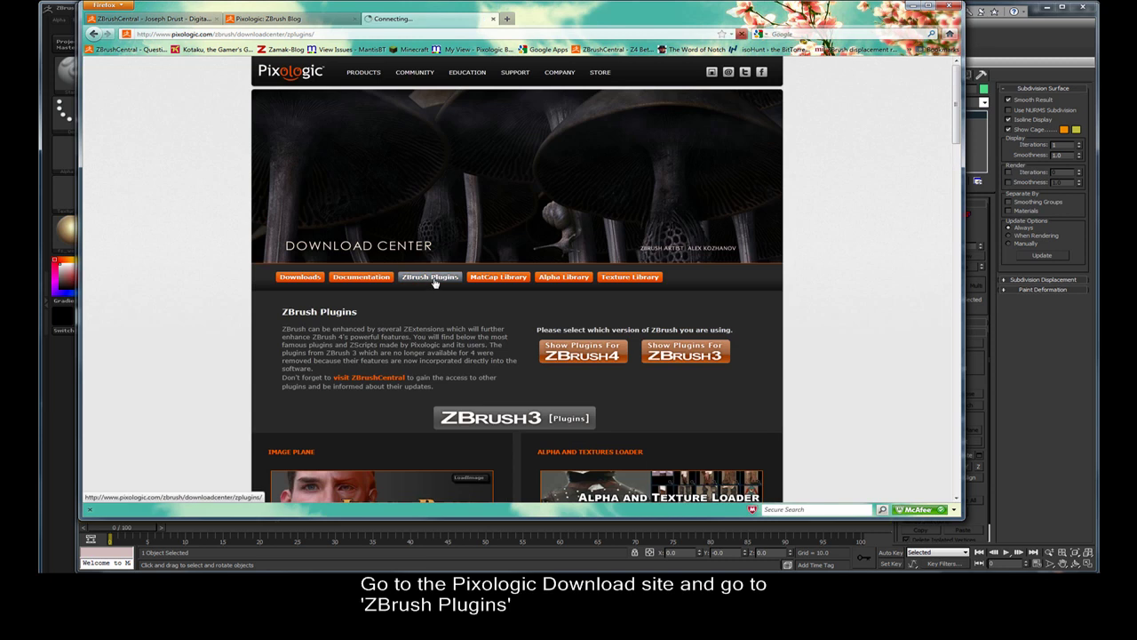
left_click(692, 352)
scroll(783, 341, "down", 4)
scroll(783, 341, "down", 2)
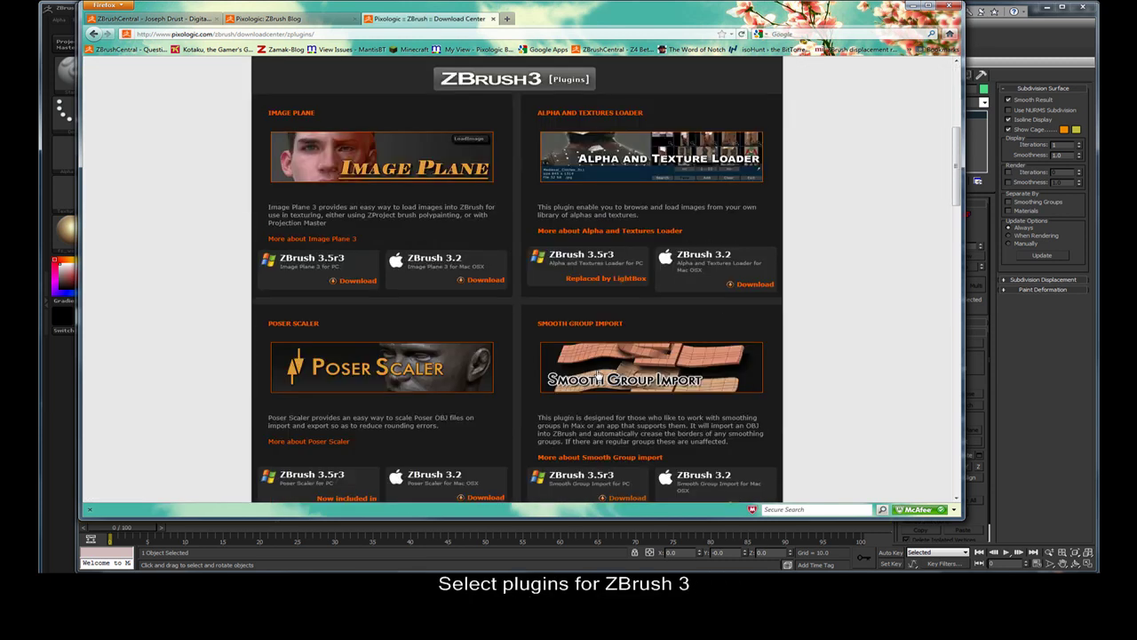
scroll(598, 375, "down", 2)
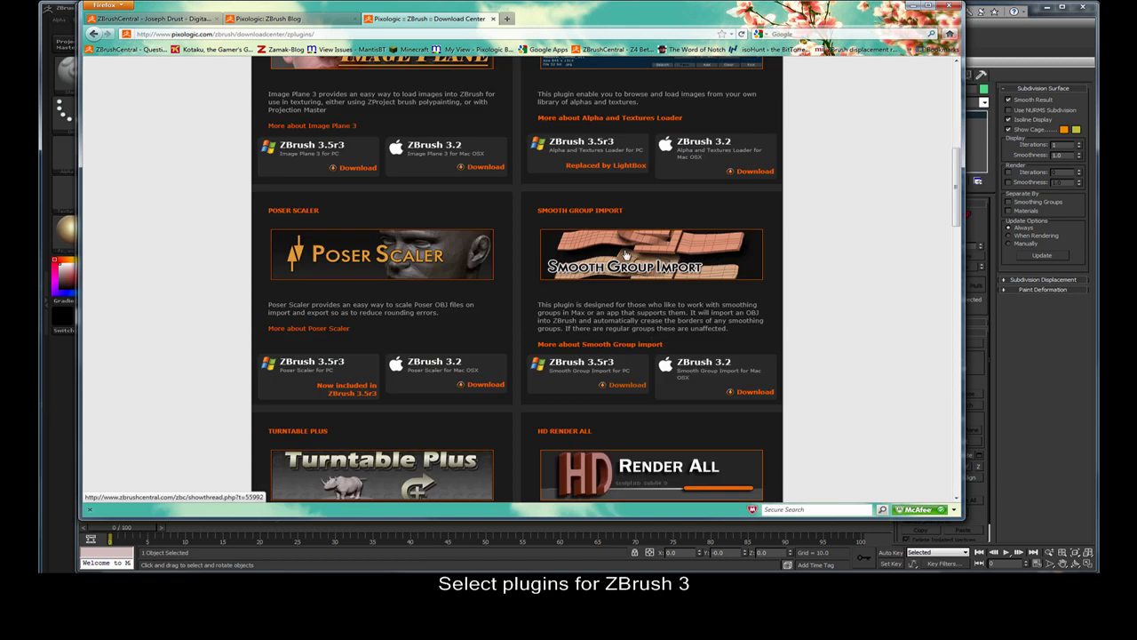
left_click(630, 385)
left_click(655, 278)
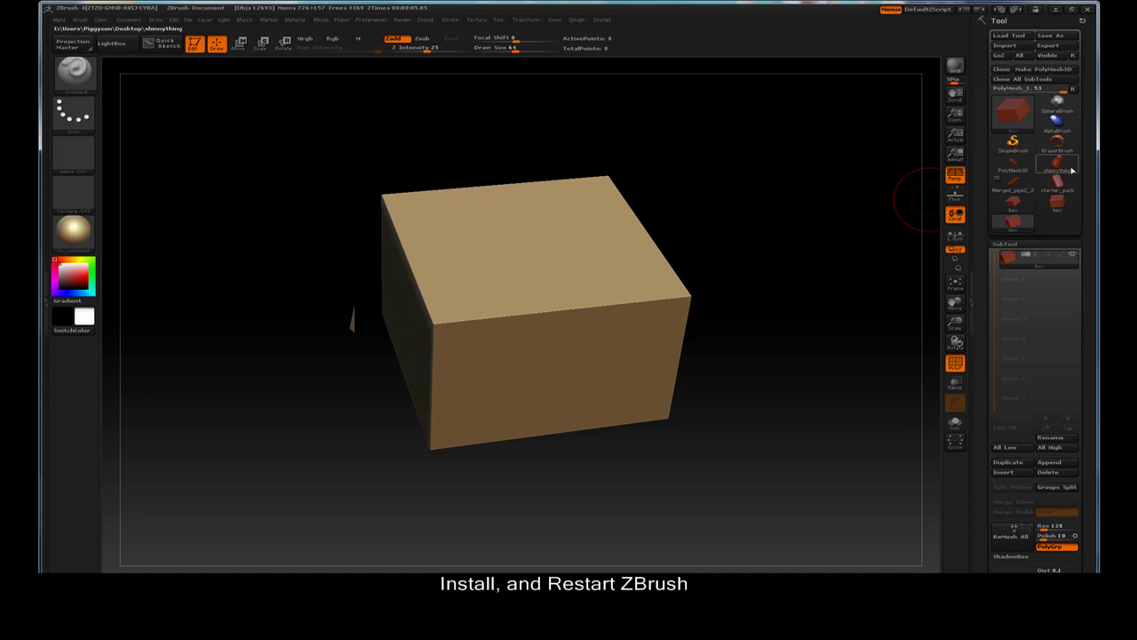
- Load box.obj into a fresh PolyMesh3D tool and turn it to a frontal view
left_click(1013, 163)
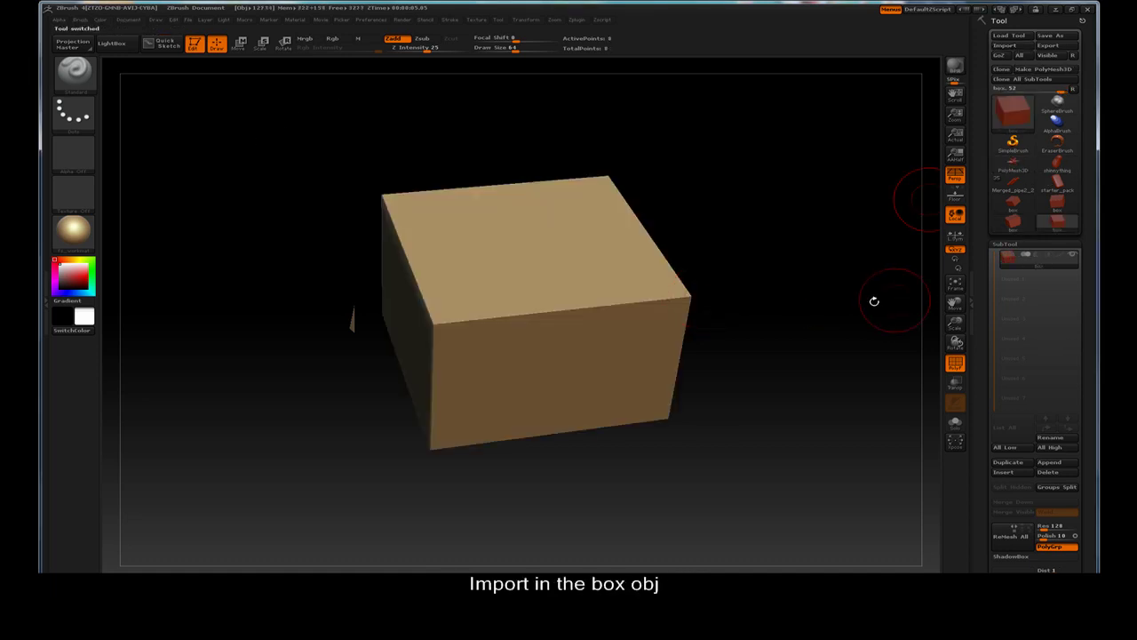
left_click_drag(874, 300, 953, 369)
left_click_drag(845, 270, 670, 112)
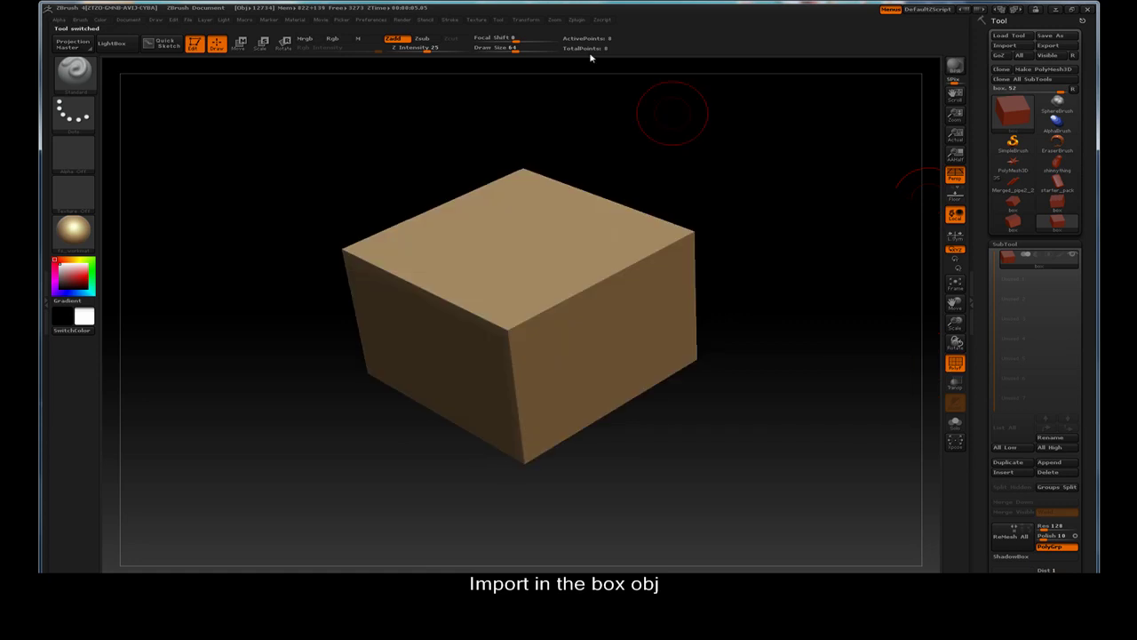
- Apply Crease Smooth Groups into the current mesh so box.obj's smoothing groups crease its edges
left_click(575, 21)
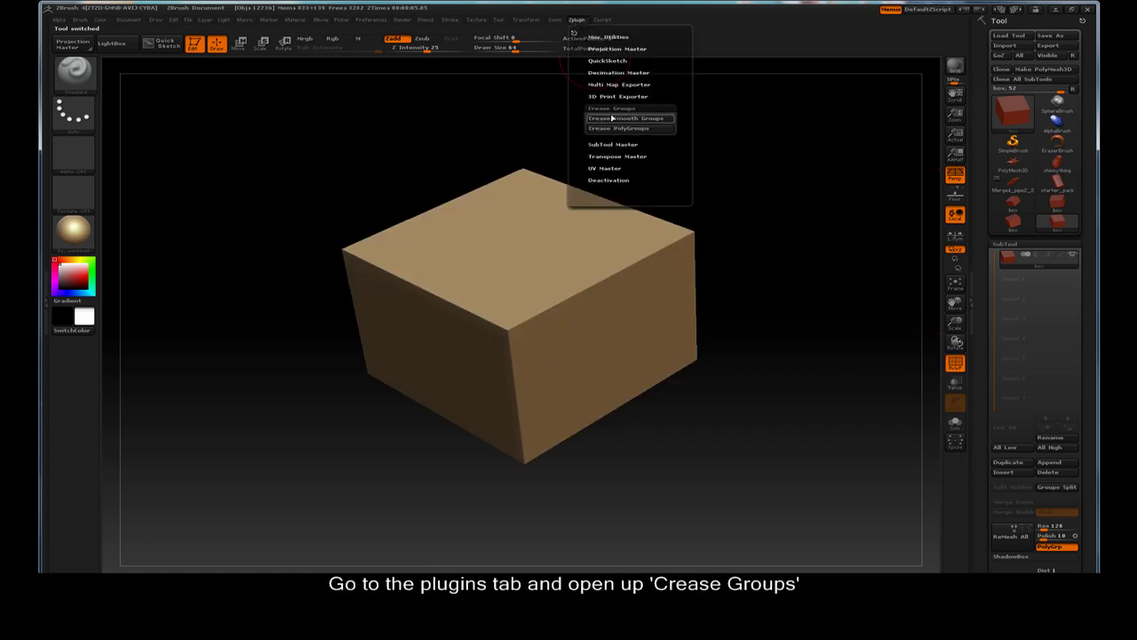
left_click(608, 109)
left_click(623, 107)
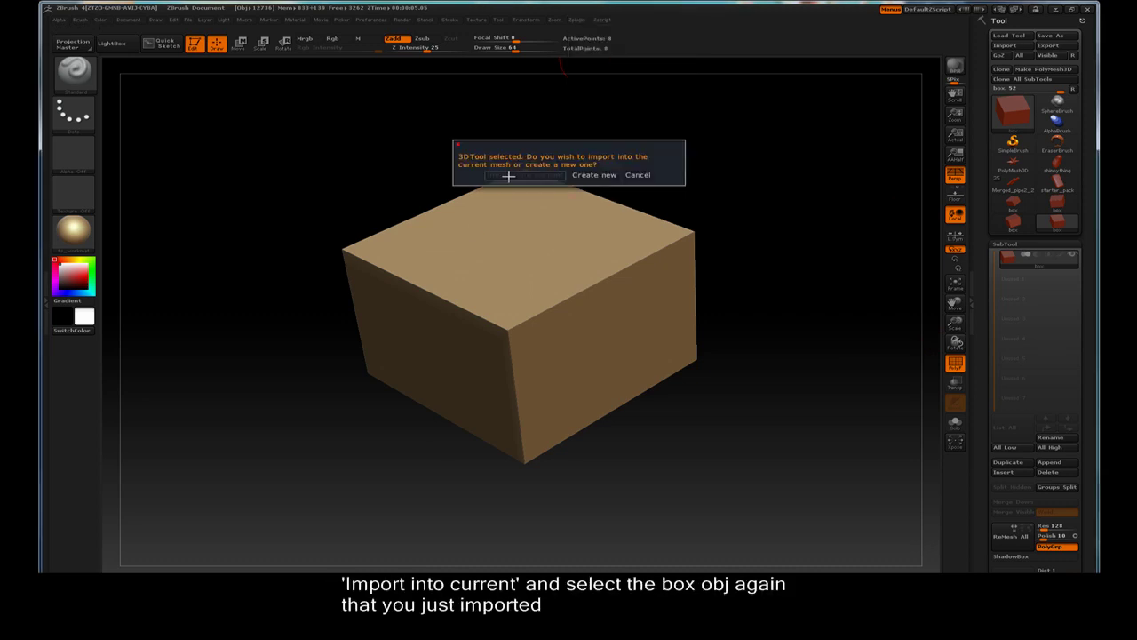
left_click(507, 178)
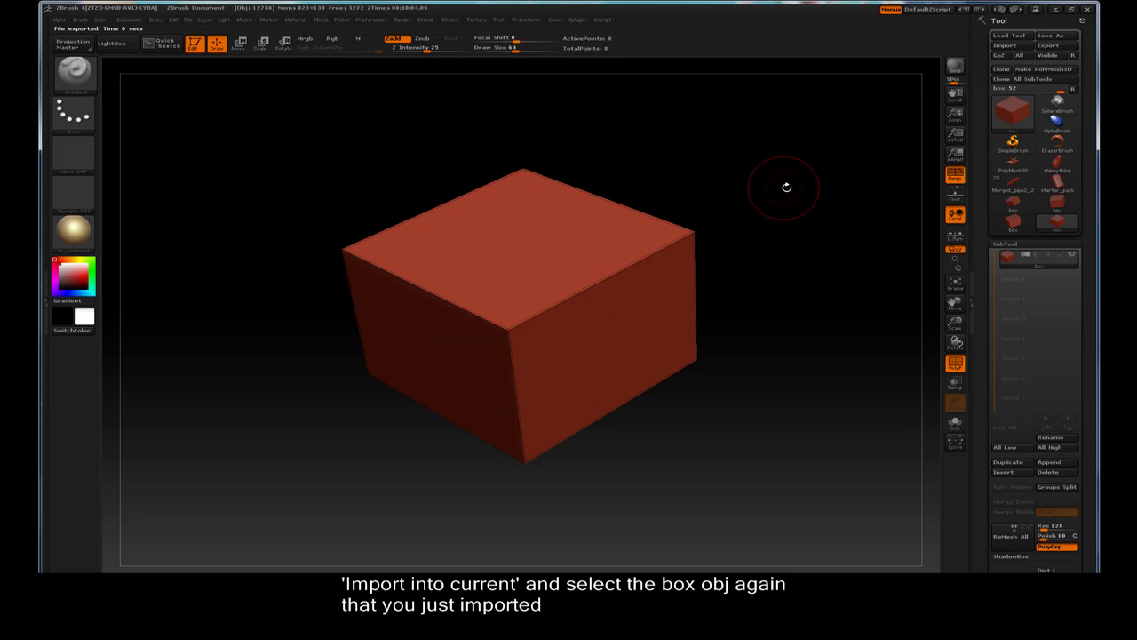
left_click_drag(788, 185, 766, 194)
scroll(1035, 178, "down", 5)
- Divide the creased box up to subdivision level 5 (1,538 points)
scroll(1035, 267, "down", 5)
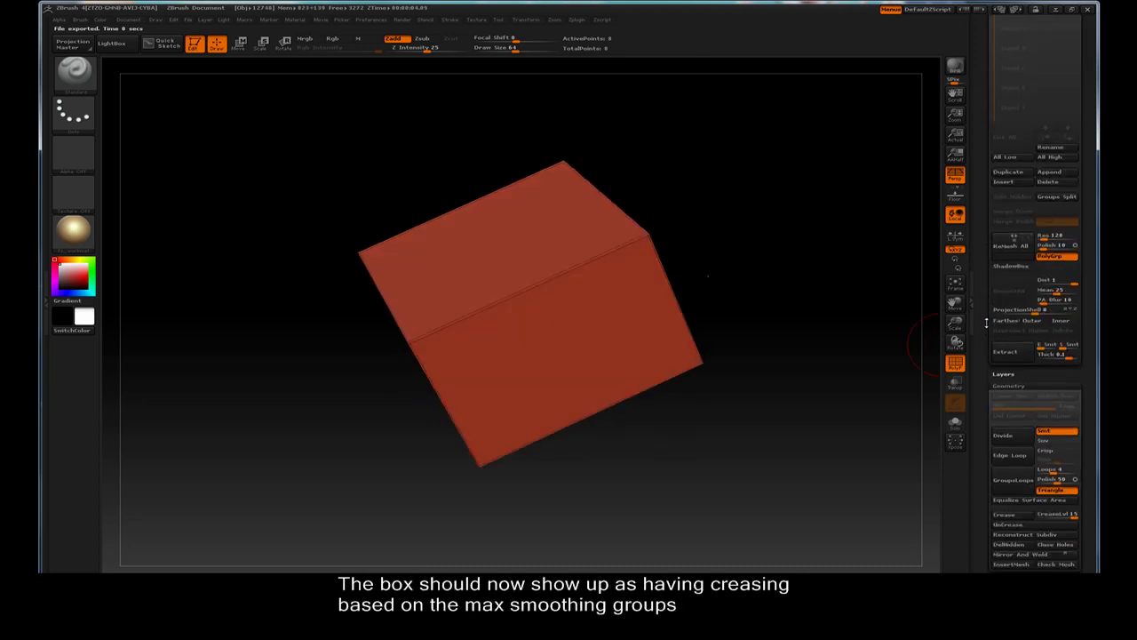
scroll(1040, 311, "down", 3)
key("ctrl+d")
key("ctrl+d")
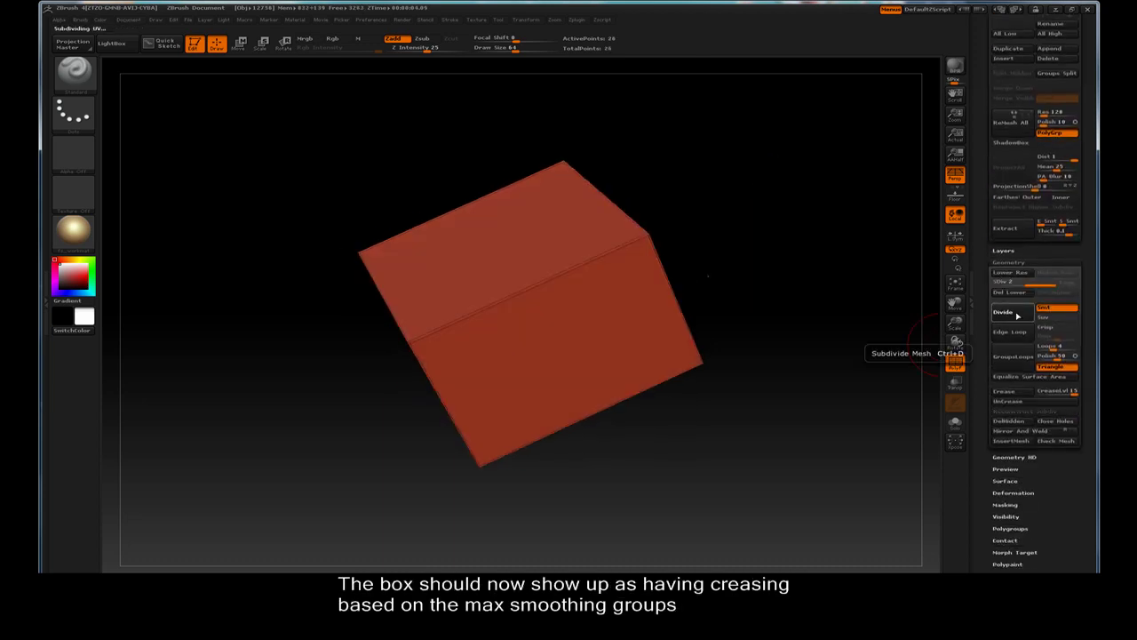
left_click(956, 365)
- Toggle the polygroup frame and orbit the cube to confirm its edges stay sharp
left_click(1002, 312)
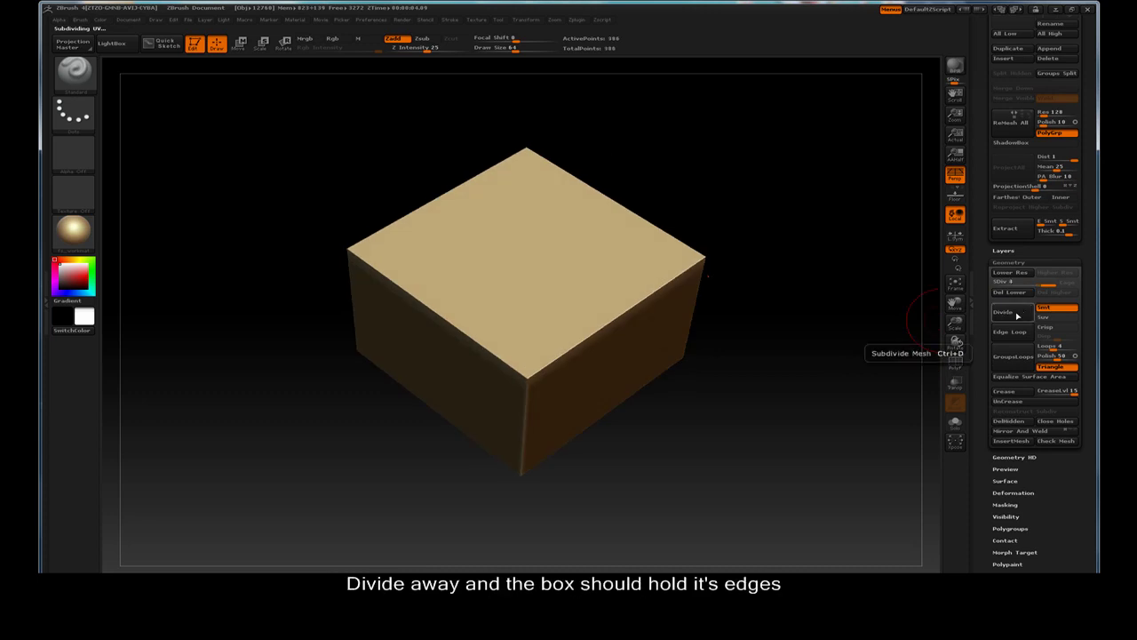
left_click(956, 366)
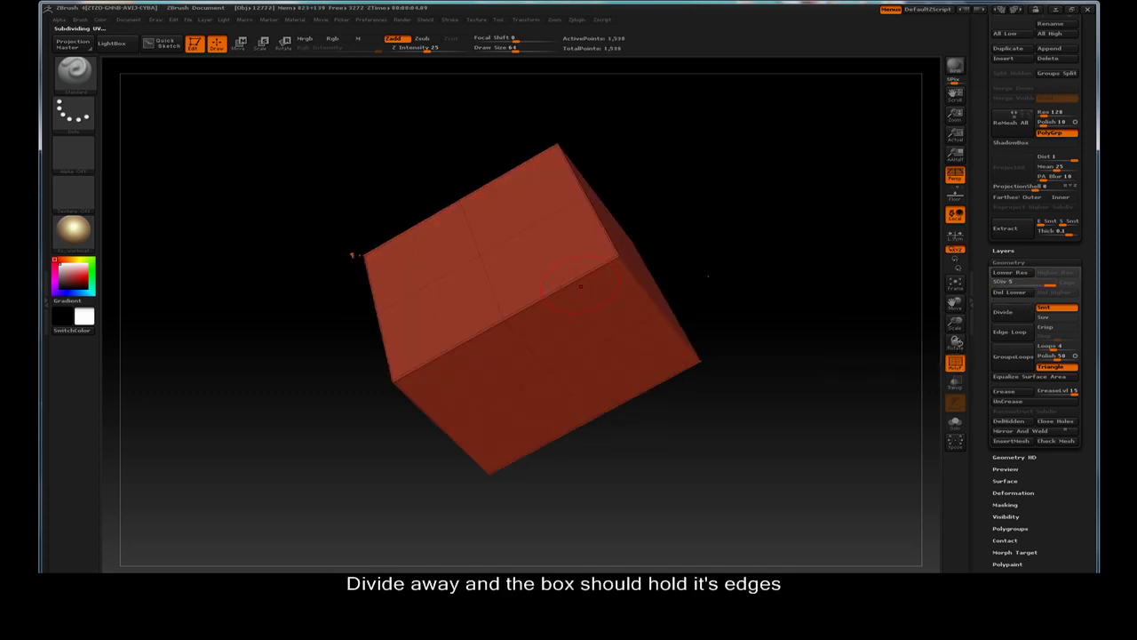
mouse_move(796, 277)
left_mouse_down()
mouse_move(521, 241)
mouse_move(776, 289)
mouse_move(913, 292)
mouse_move(811, 282)
mouse_move(938, 348)
left_mouse_up()
left_click(954, 364)
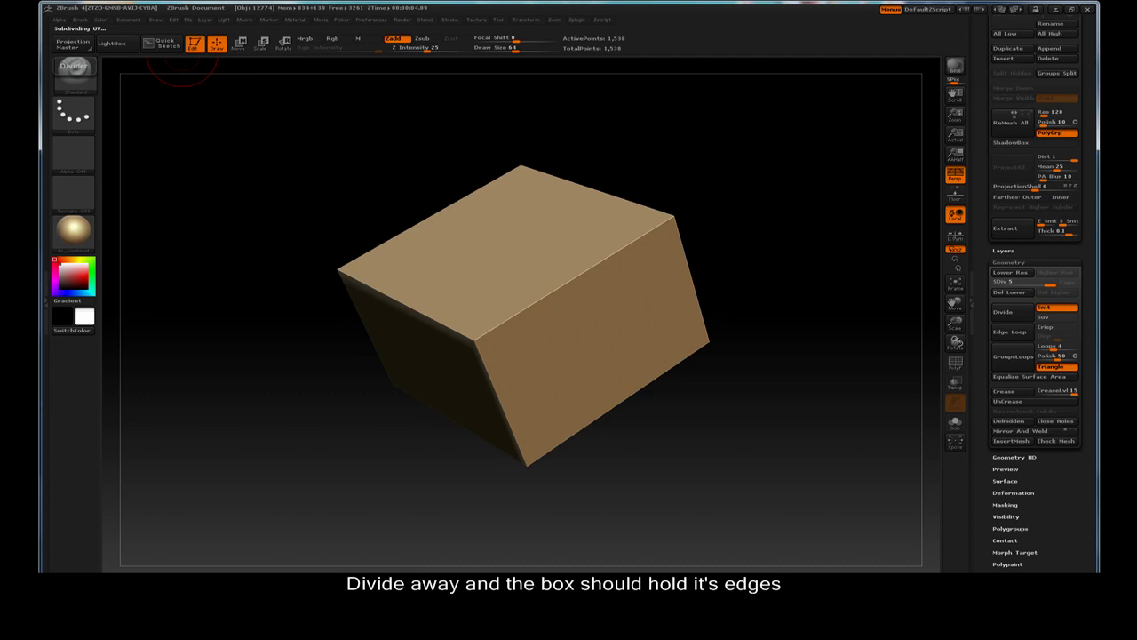
left_click_drag(729, 192, 743, 185)
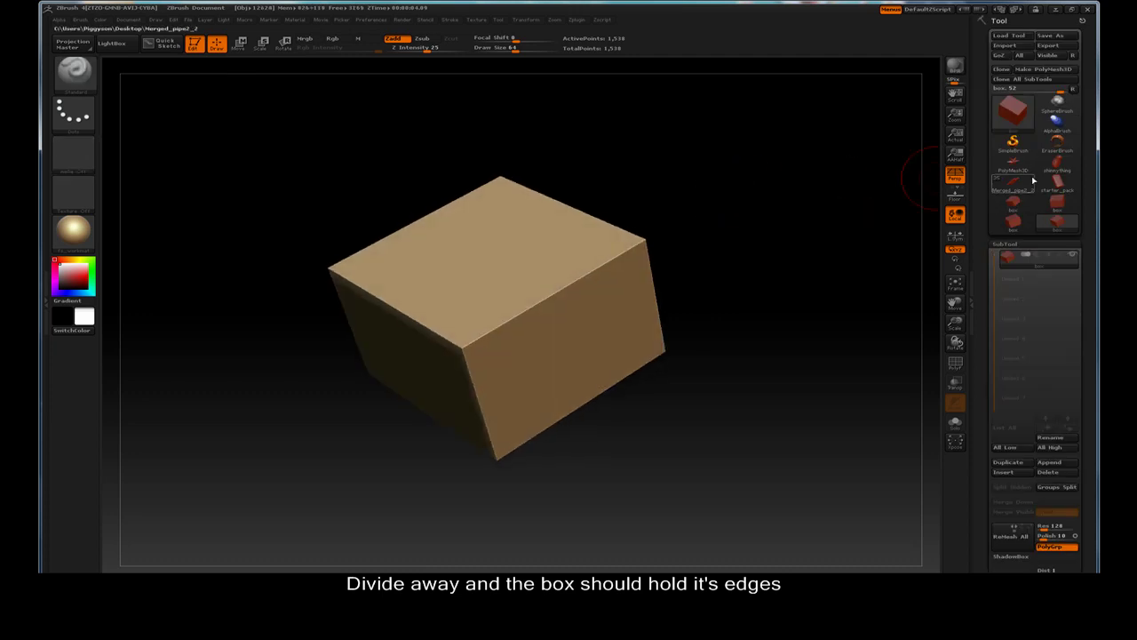
- Switch to the shield sculpt and load the jd_anglebevel_01 alpha onto the Standard brush
left_click(1056, 162)
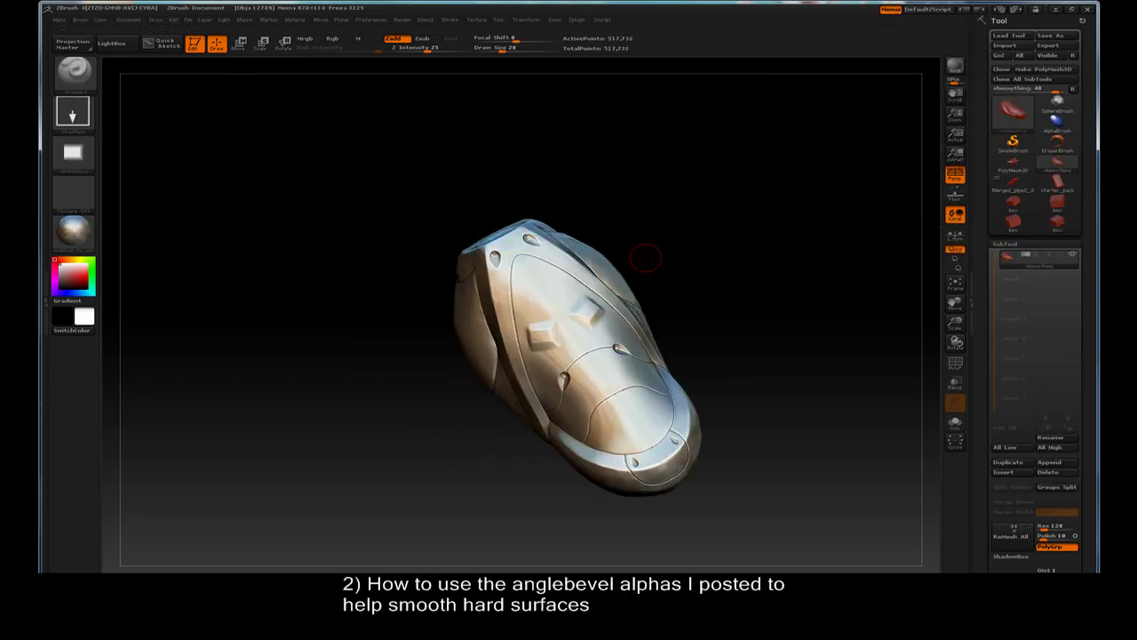
left_click(82, 154)
key("a")
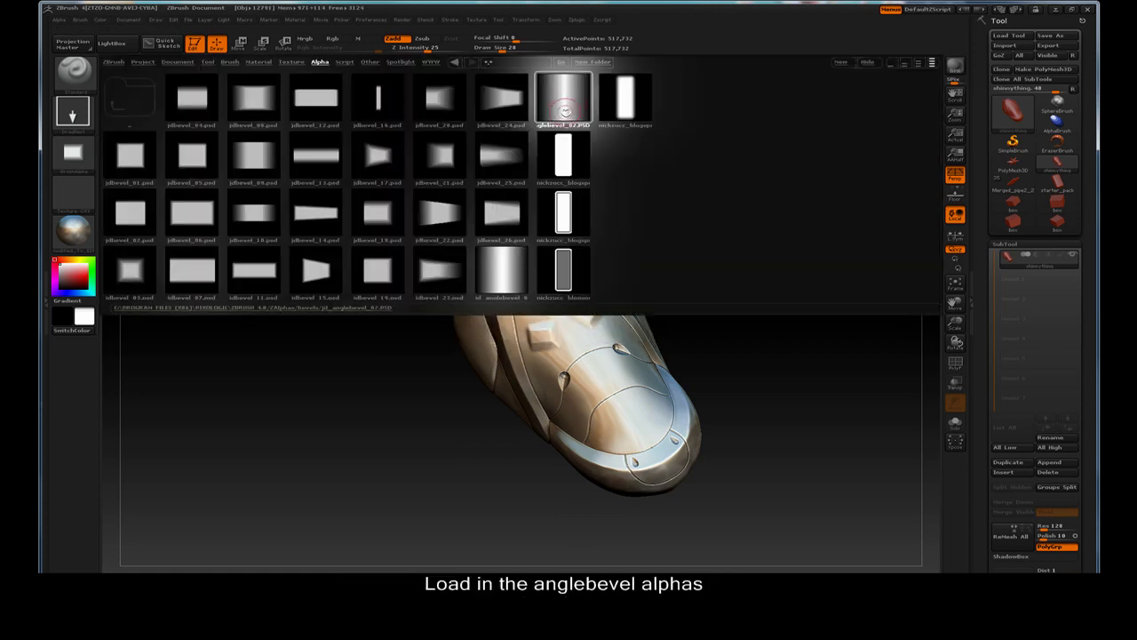
left_click(561, 102)
left_click(494, 267)
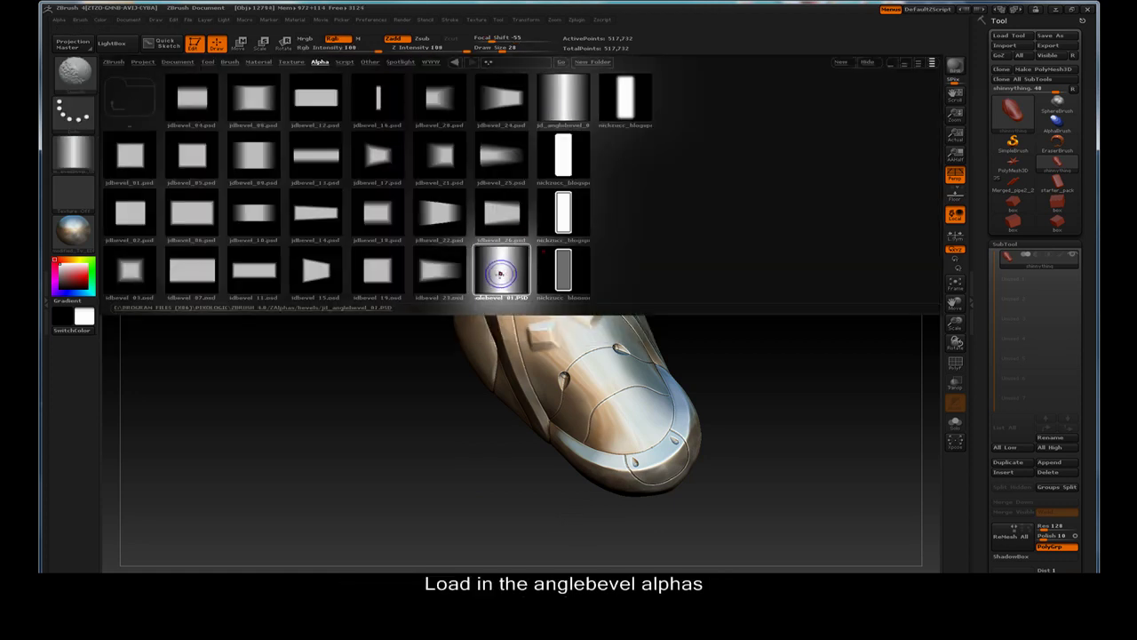
left_click(78, 162)
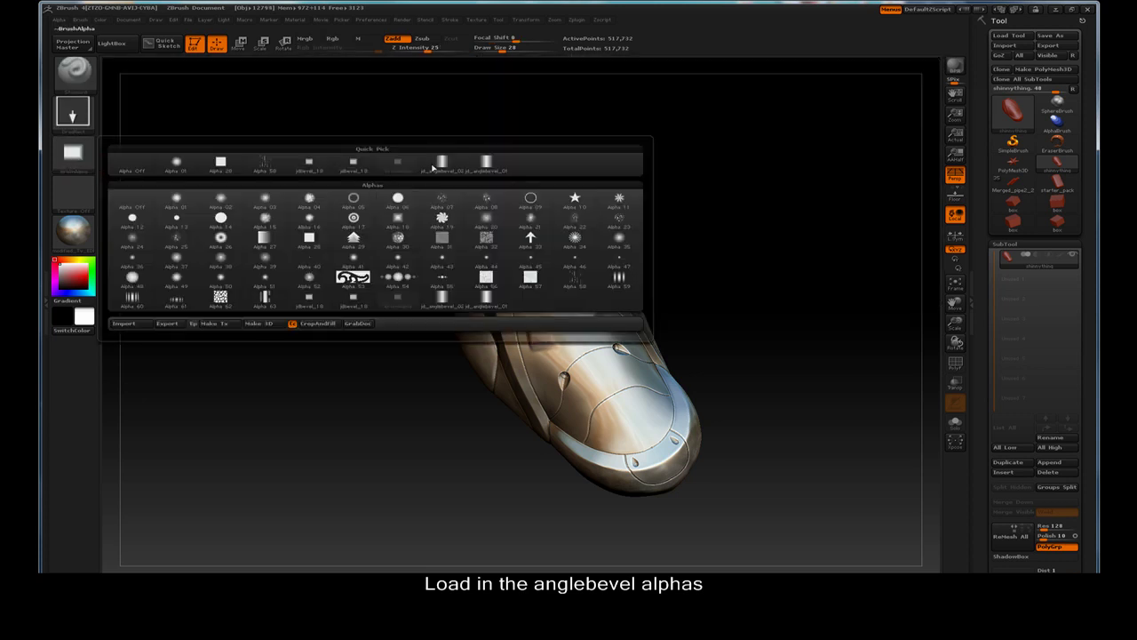
left_click(429, 163)
- Stamp the angle-bevel alpha across the upper part of the shield
mouse_move(722, 176)
left_mouse_down()
mouse_move(734, 172)
mouse_move(593, 338)
left_mouse_up()
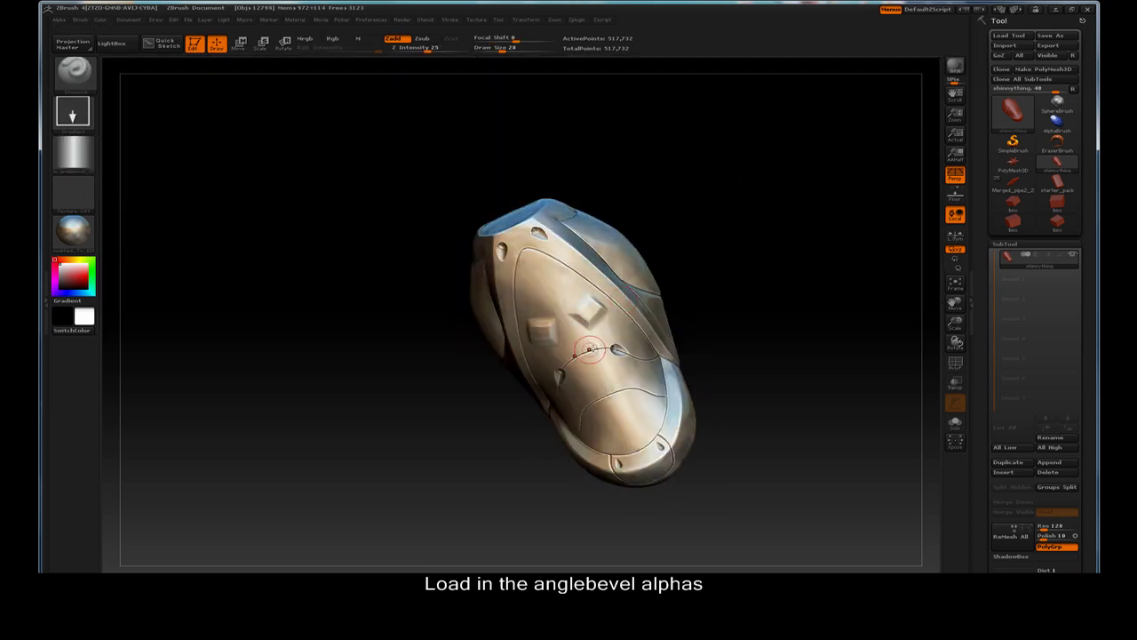
mouse_move(545, 262)
left_mouse_down()
mouse_move(502, 113)
mouse_move(478, 97)
left_mouse_up()
mouse_move(658, 153)
left_mouse_down()
mouse_move(661, 177)
mouse_move(430, 71)
left_mouse_up()
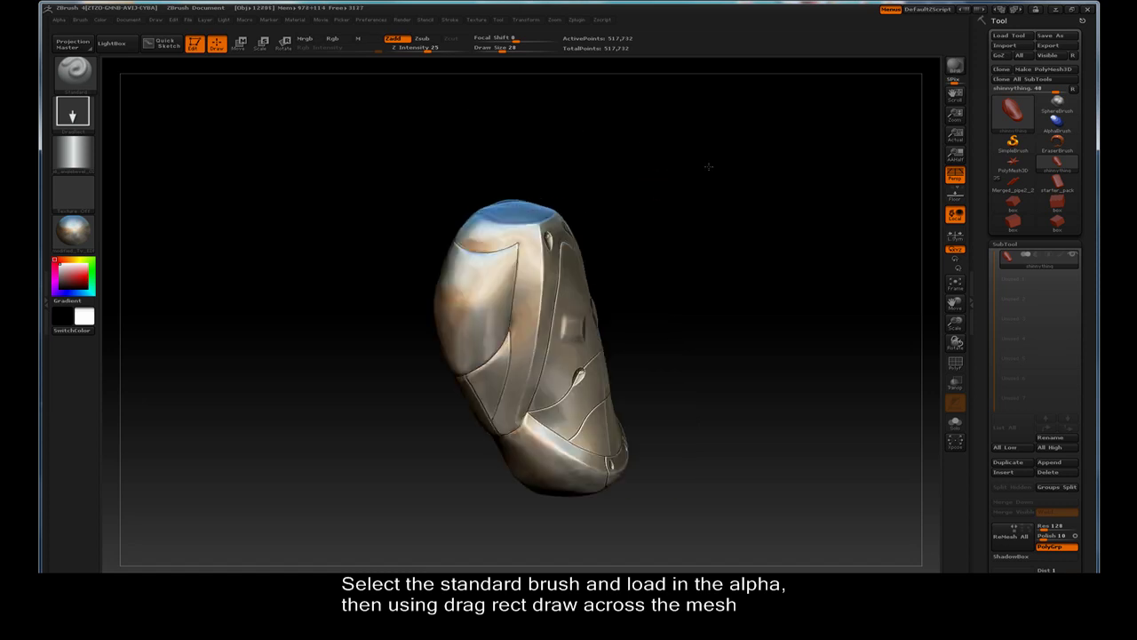
- Disable LazyMouse and carve a groove across the pouch mesh
left_click(450, 19)
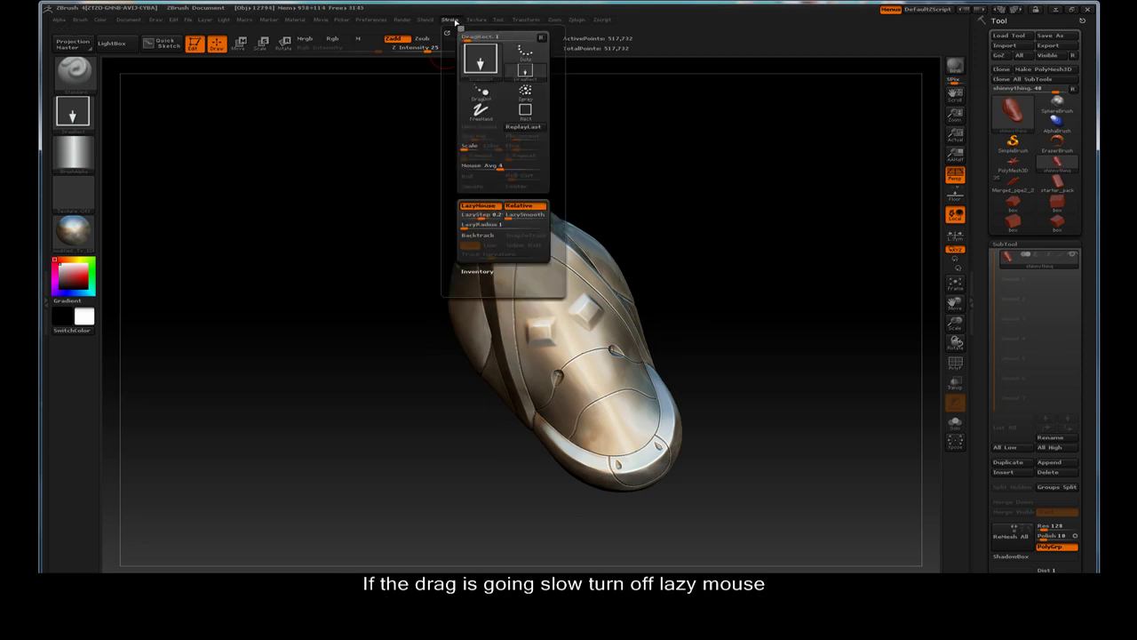
left_click(474, 207)
left_click_drag(683, 229, 669, 201)
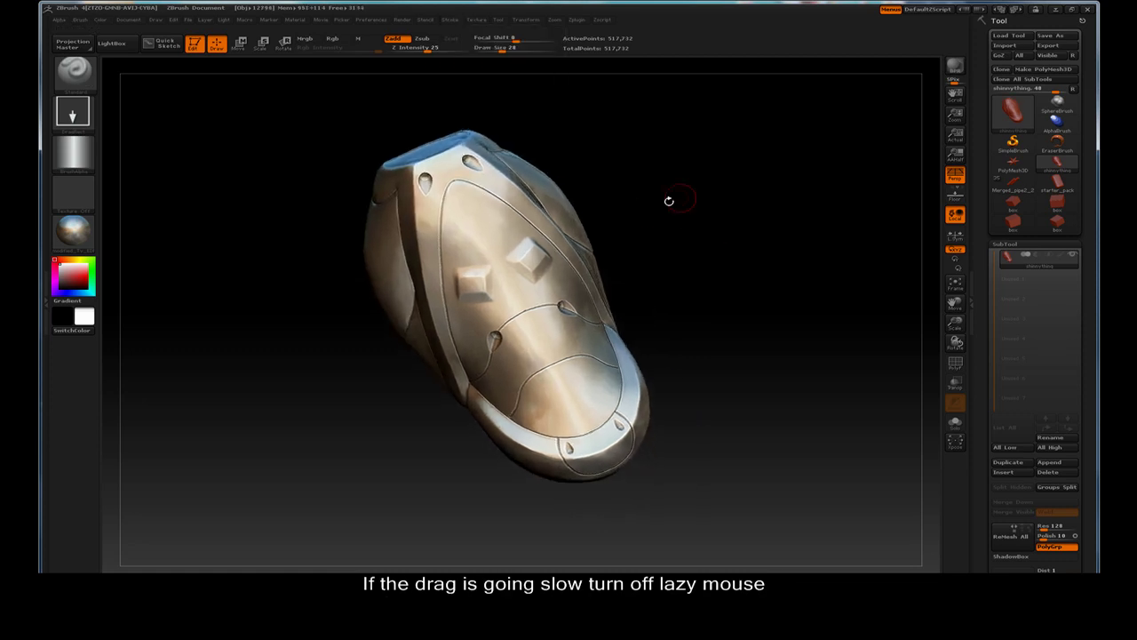
mouse_move(516, 310)
left_mouse_down()
mouse_move(563, 308)
mouse_move(622, 431)
left_mouse_up()
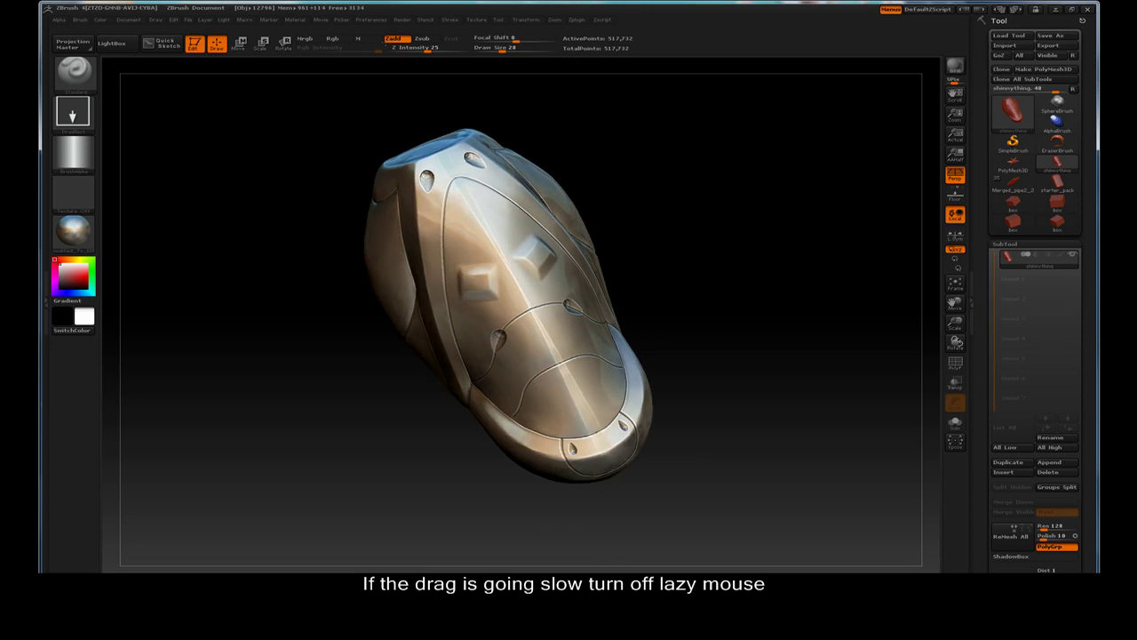
mouse_move(697, 218)
left_mouse_down()
mouse_move(521, 378)
mouse_move(836, 317)
mouse_move(862, 261)
mouse_move(800, 272)
mouse_move(853, 355)
mouse_move(744, 325)
left_mouse_up()
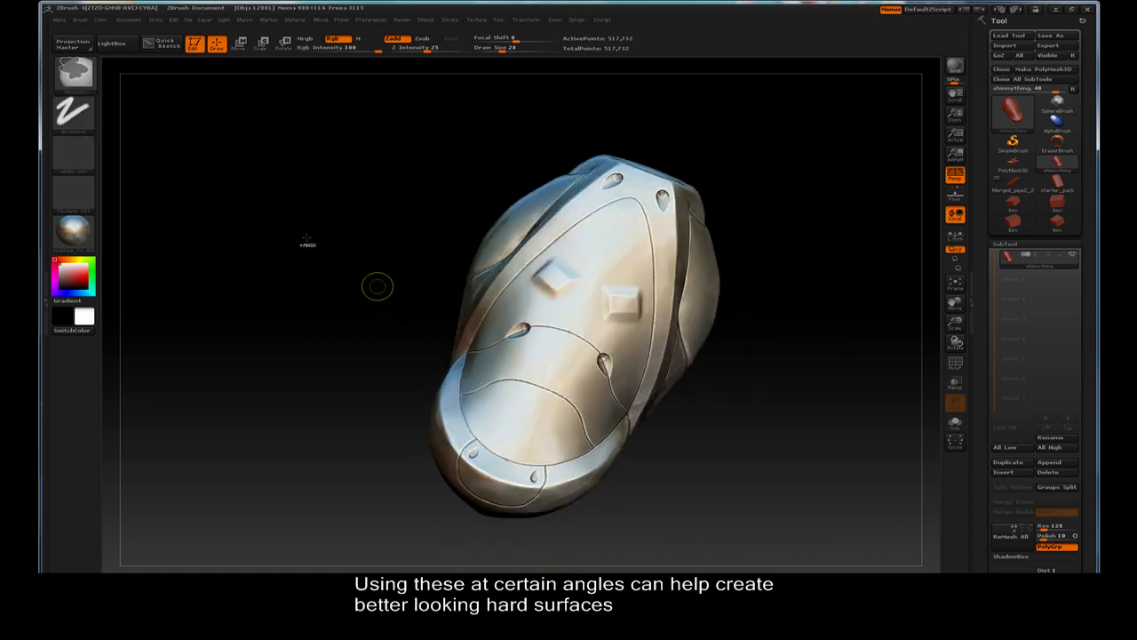
- Bring in the Merged_pipe2_2 model and orbit it to an upright side view
left_click(86, 158)
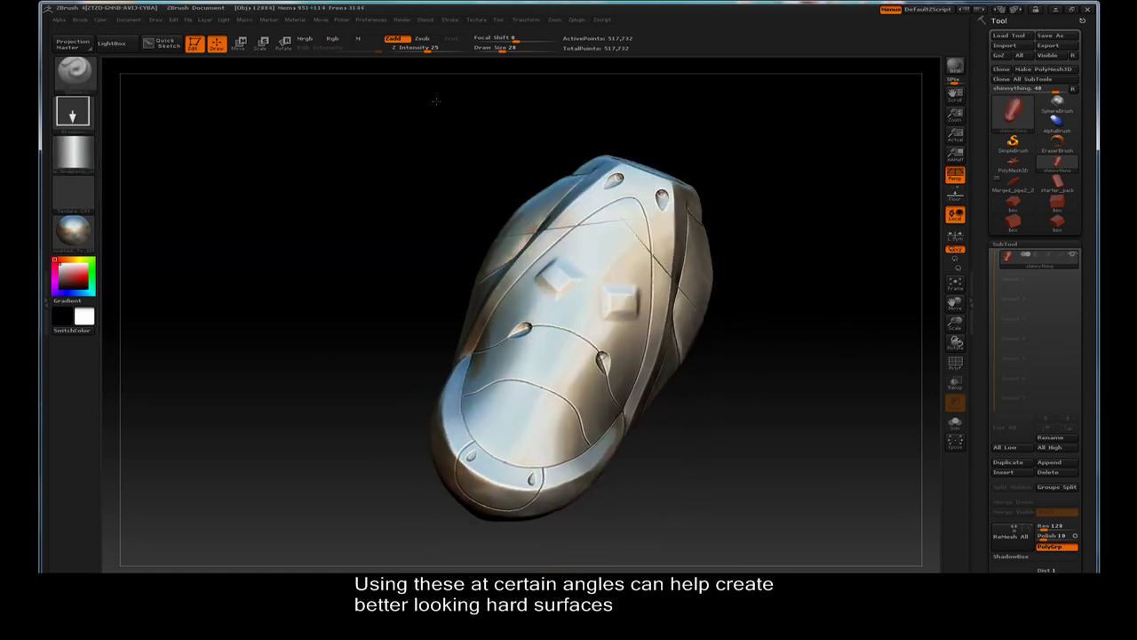
mouse_move(794, 217)
left_mouse_down()
mouse_move(779, 211)
mouse_move(737, 252)
mouse_move(705, 251)
mouse_move(725, 258)
mouse_move(736, 246)
mouse_move(696, 268)
mouse_move(428, 292)
left_mouse_up()
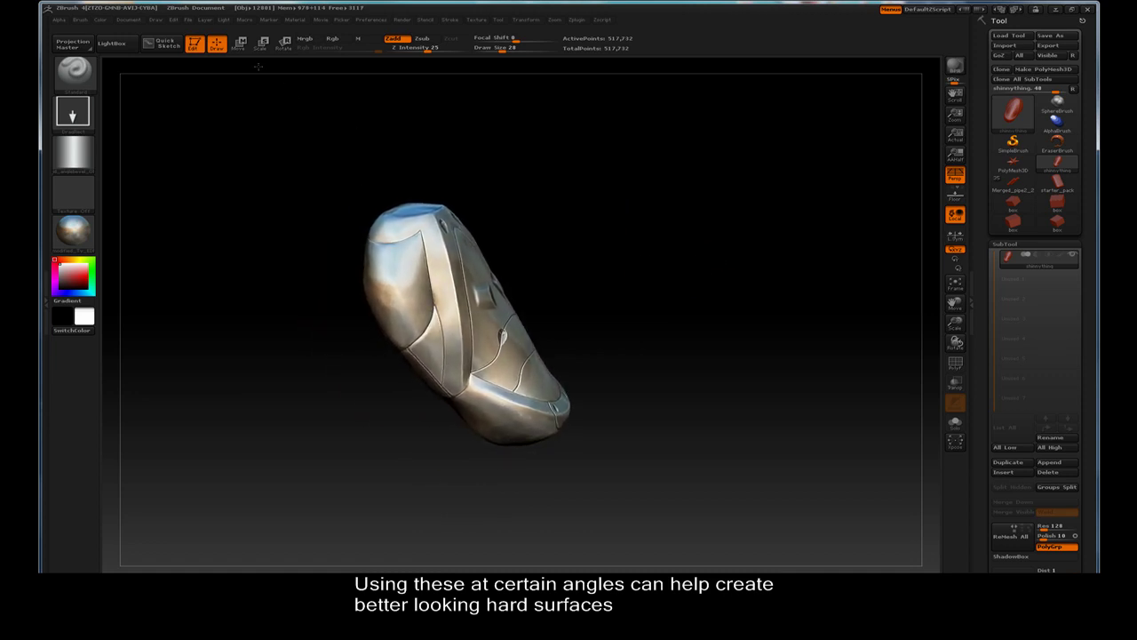
mouse_move(708, 212)
left_mouse_down()
mouse_move(698, 228)
mouse_move(647, 233)
mouse_move(691, 193)
mouse_move(664, 185)
mouse_move(689, 202)
left_mouse_up()
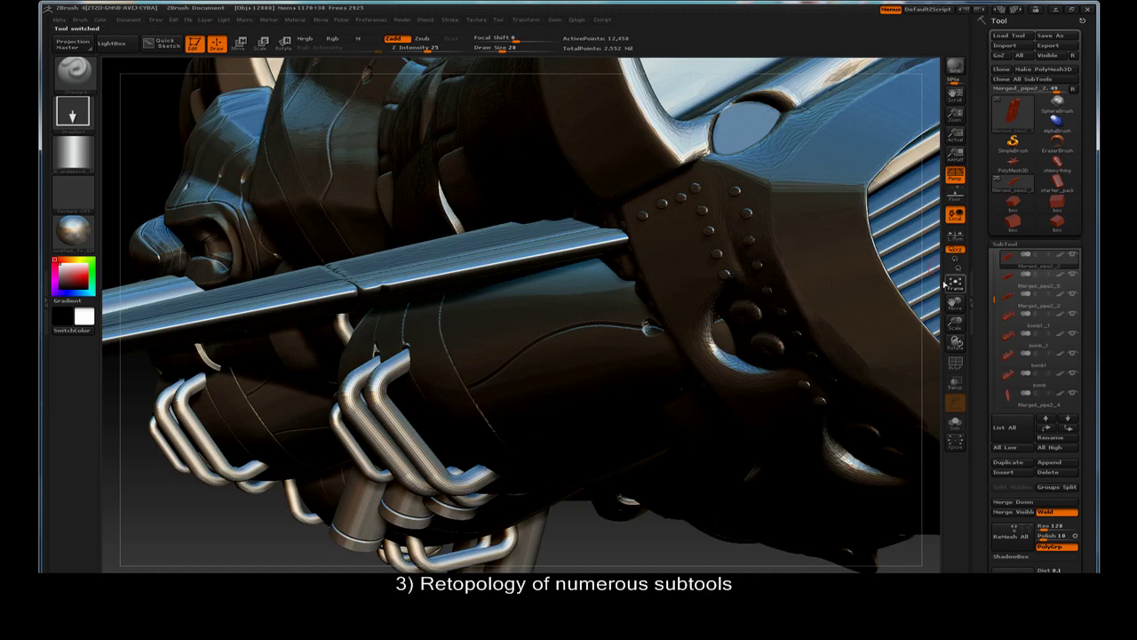
- Apply the gold fc_workmat material to the plane and frame the whole ship side-on
left_click(949, 284)
left_click(73, 229)
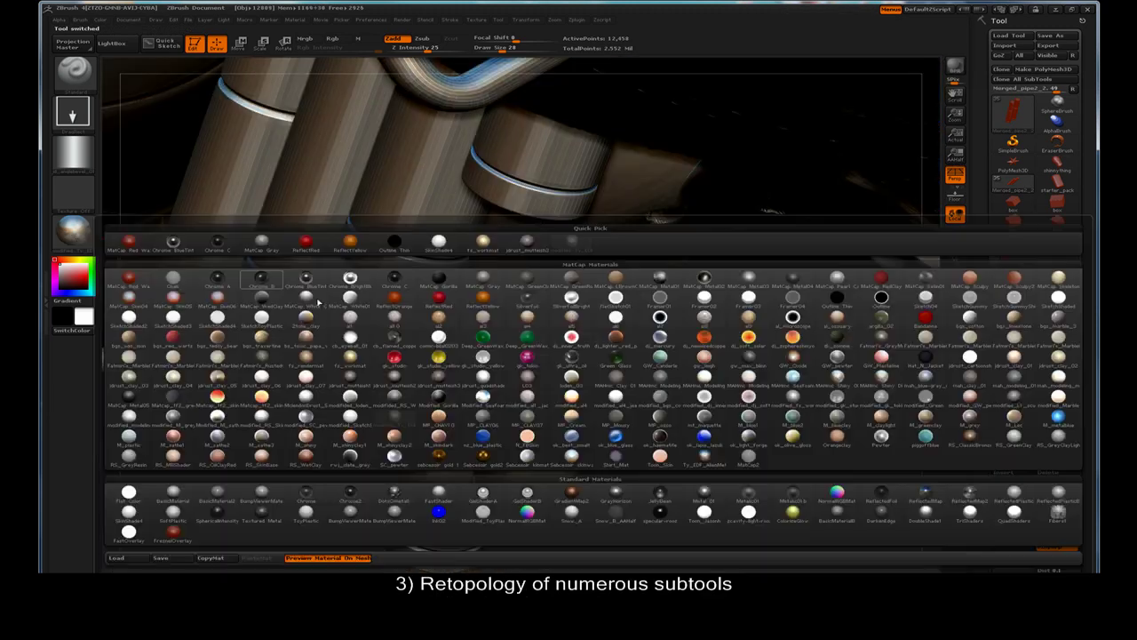
left_click(395, 359)
key("f")
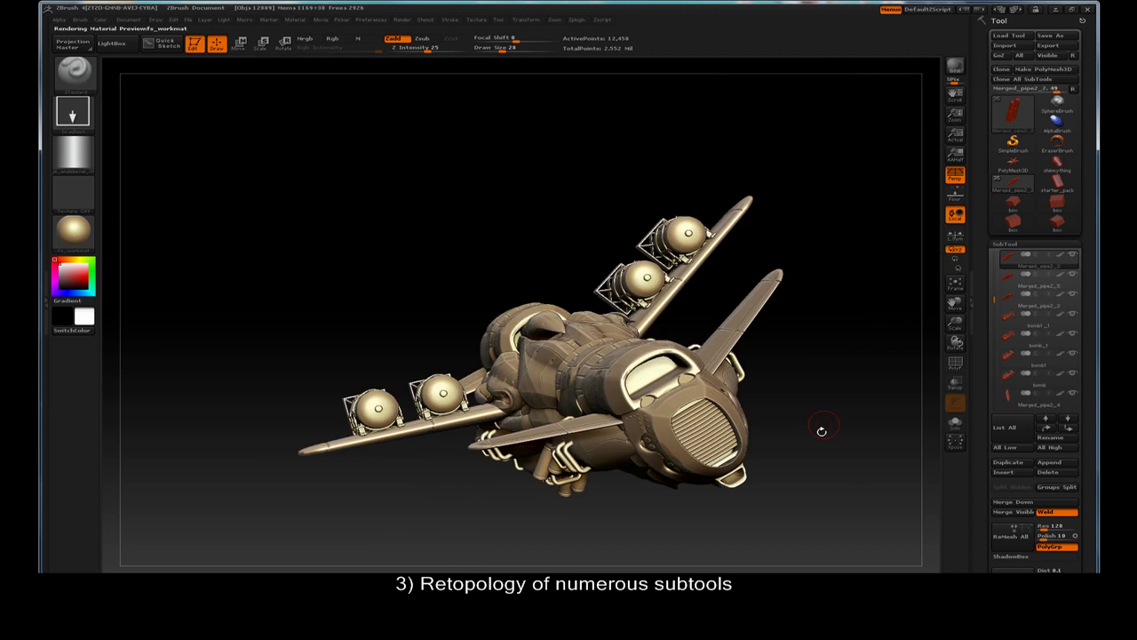
mouse_move(850, 404)
left_mouse_down("alt")
mouse_move(854, 280)
mouse_move(793, 331)
mouse_move(827, 234)
mouse_move(848, 297)
mouse_move(840, 315)
mouse_move(804, 324)
mouse_move(792, 310)
mouse_move(811, 402)
mouse_move(812, 338)
left_mouse_up("alt")
- Move the Merged_backwings subtool onto the ship's tail with the Move transpose
left_click(733, 238, "alt")
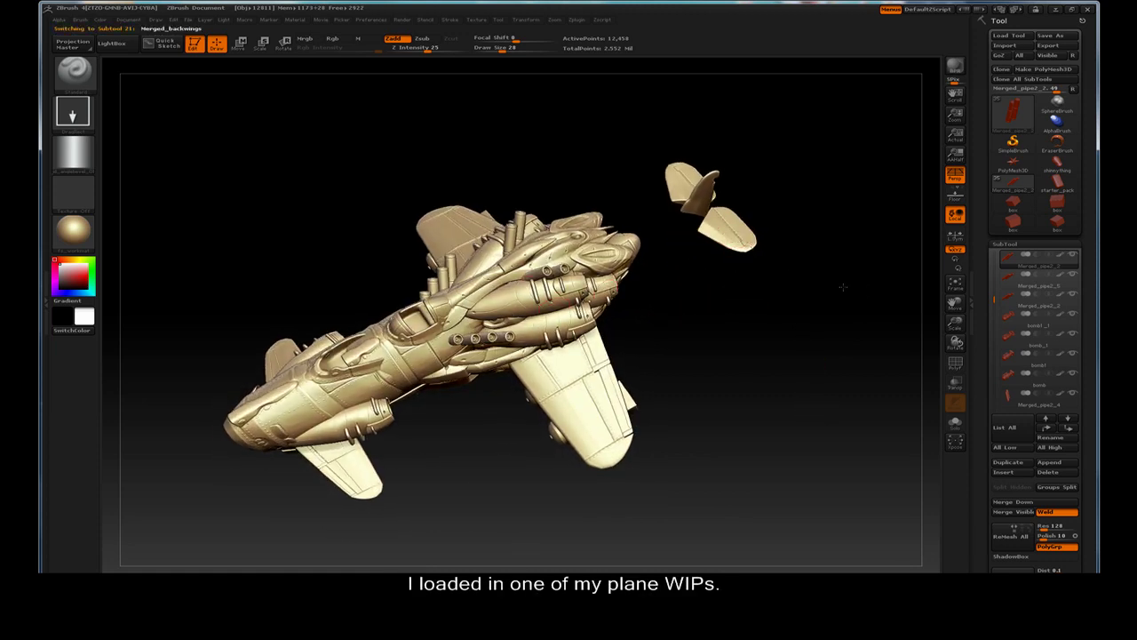
left_click_drag(858, 285, 844, 271)
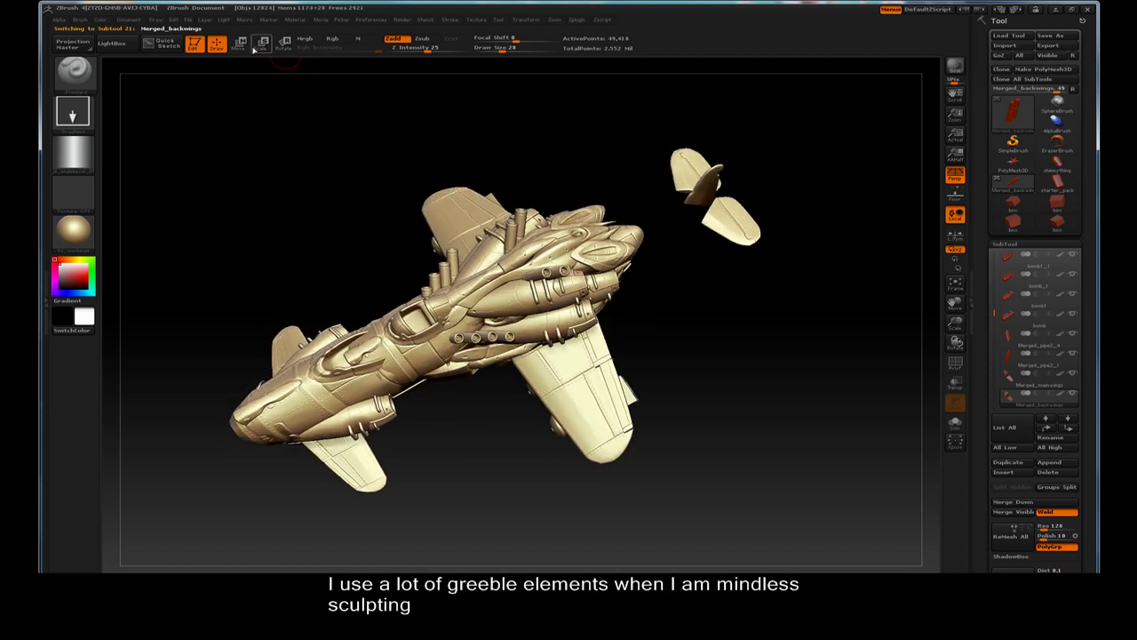
key("w")
mouse_move(707, 238)
left_mouse_down()
mouse_move(640, 270)
mouse_move(670, 257)
left_mouse_up()
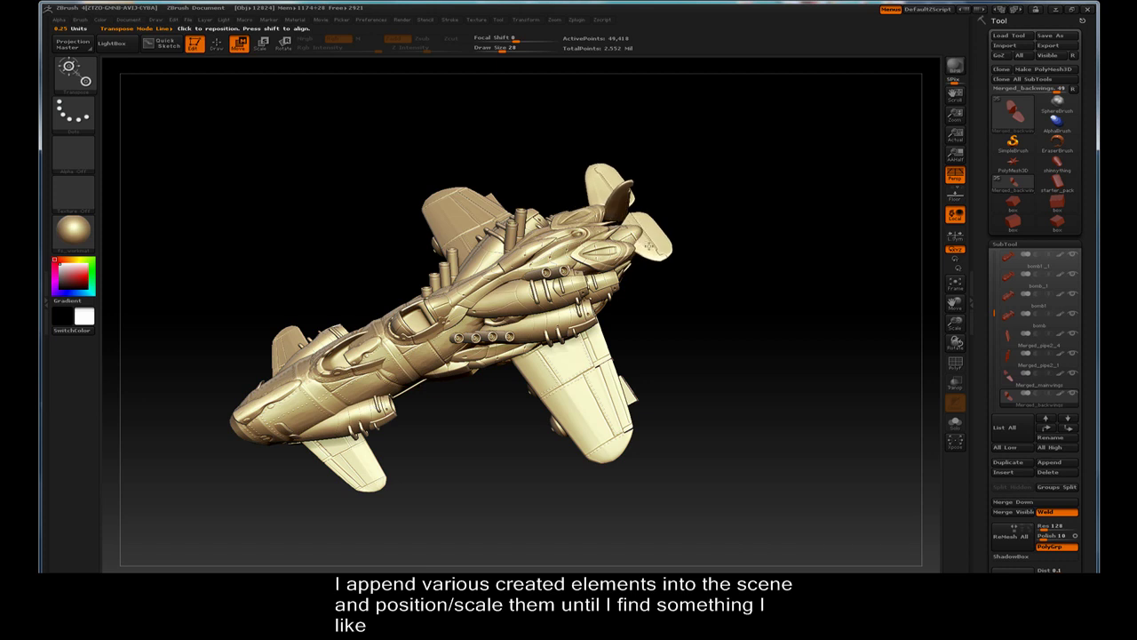
- Orbit the ship to a three-quarter view and bring up the SubTool Append mesh list
mouse_move(781, 282)
left_mouse_down()
mouse_move(782, 258)
mouse_move(727, 279)
left_mouse_up()
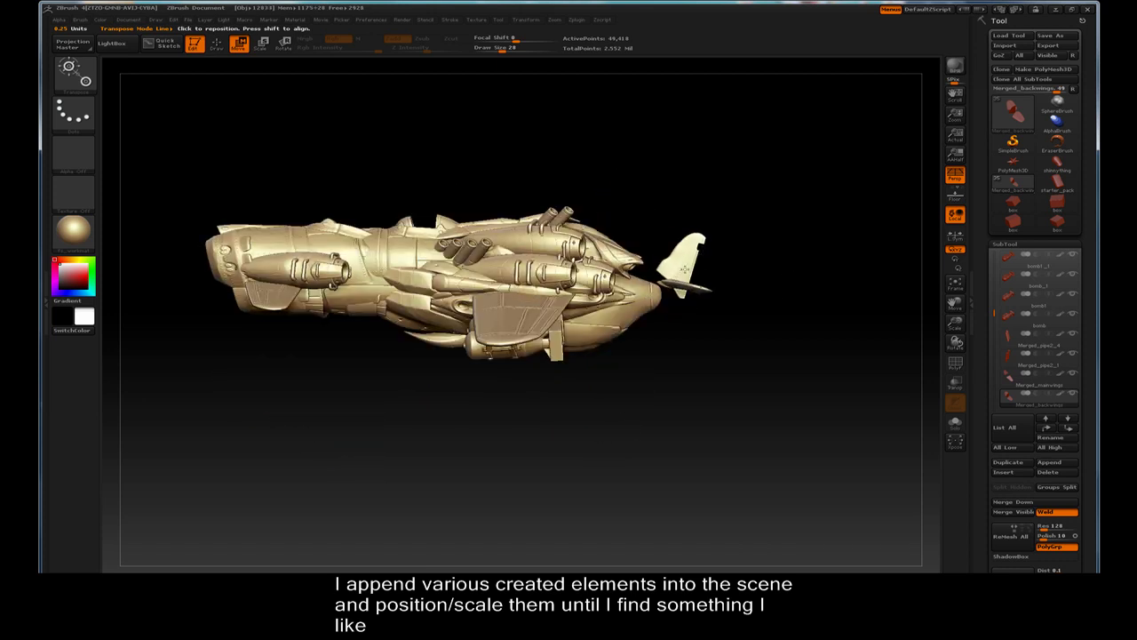
mouse_move(765, 233)
left_mouse_down()
mouse_move(776, 216)
mouse_move(805, 231)
mouse_move(758, 294)
mouse_move(791, 254)
mouse_move(802, 287)
mouse_move(812, 241)
mouse_move(801, 241)
mouse_move(827, 346)
mouse_move(825, 279)
mouse_move(814, 300)
mouse_move(853, 293)
left_mouse_up()
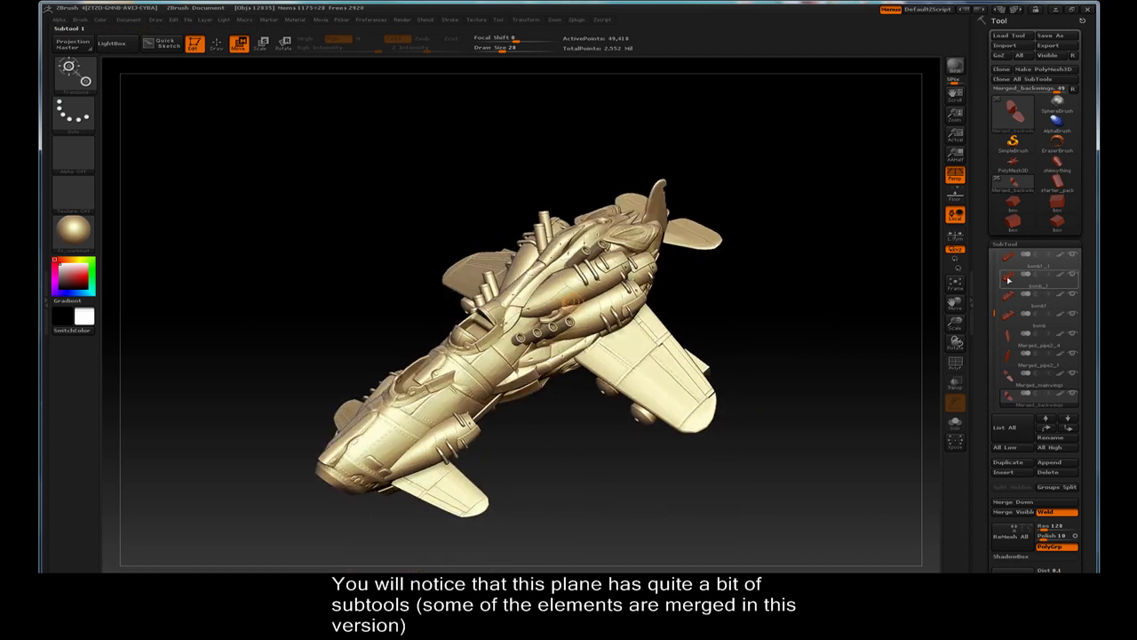
mouse_move(996, 313)
left_mouse_down()
mouse_move(997, 300)
mouse_move(986, 366)
left_mouse_up()
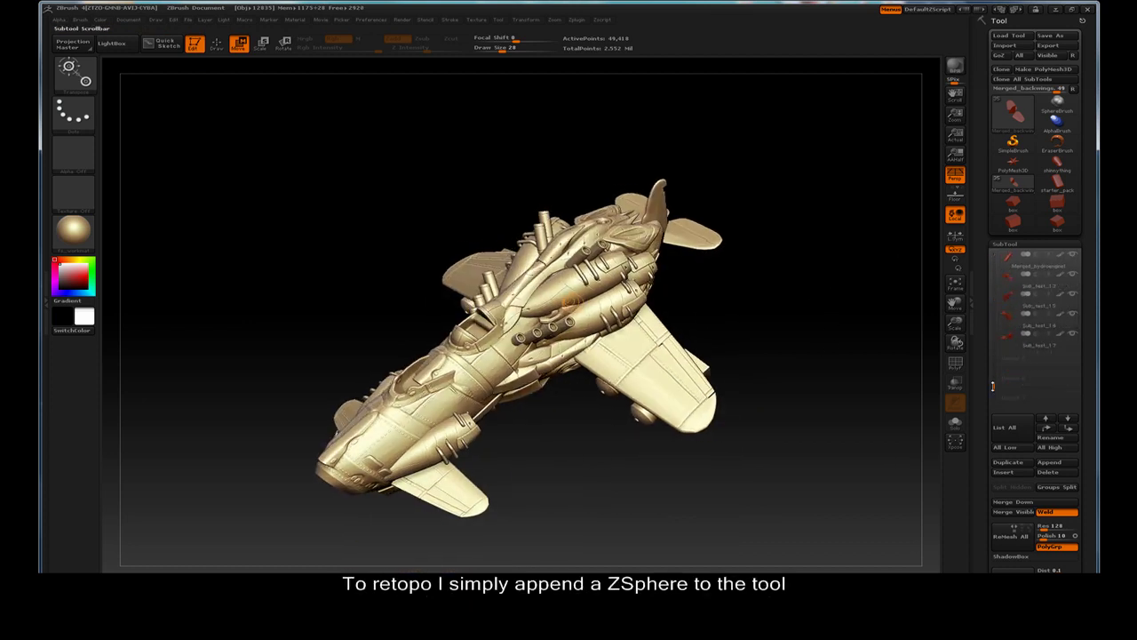
left_click(1050, 462)
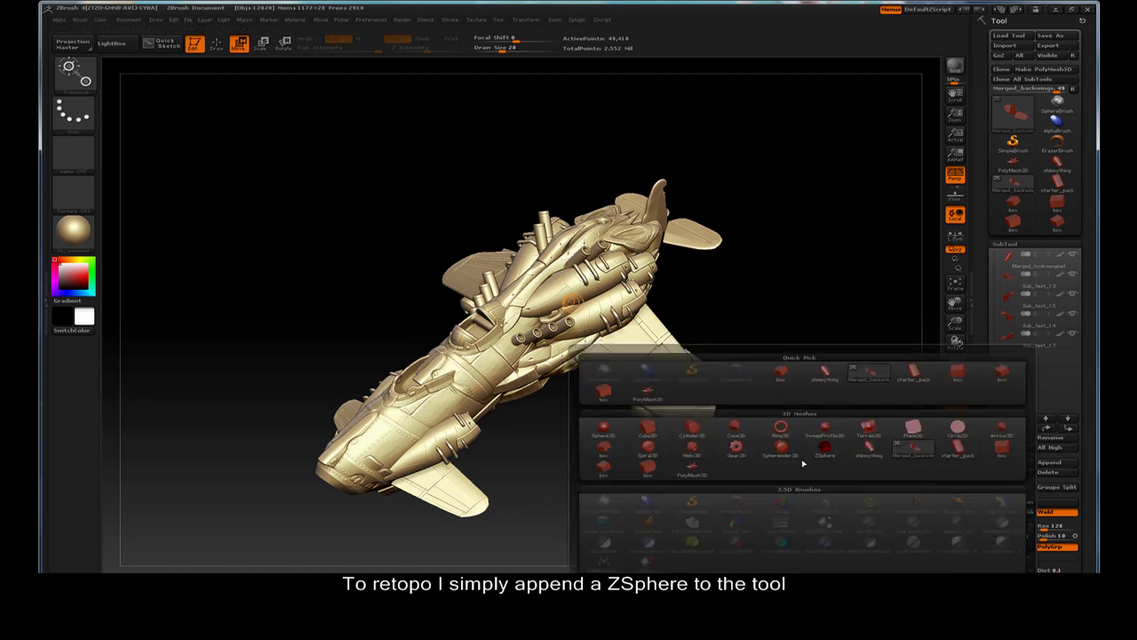
- Append a ZSphere subtool, make it active, and show the ship transparent
left_click(826, 444)
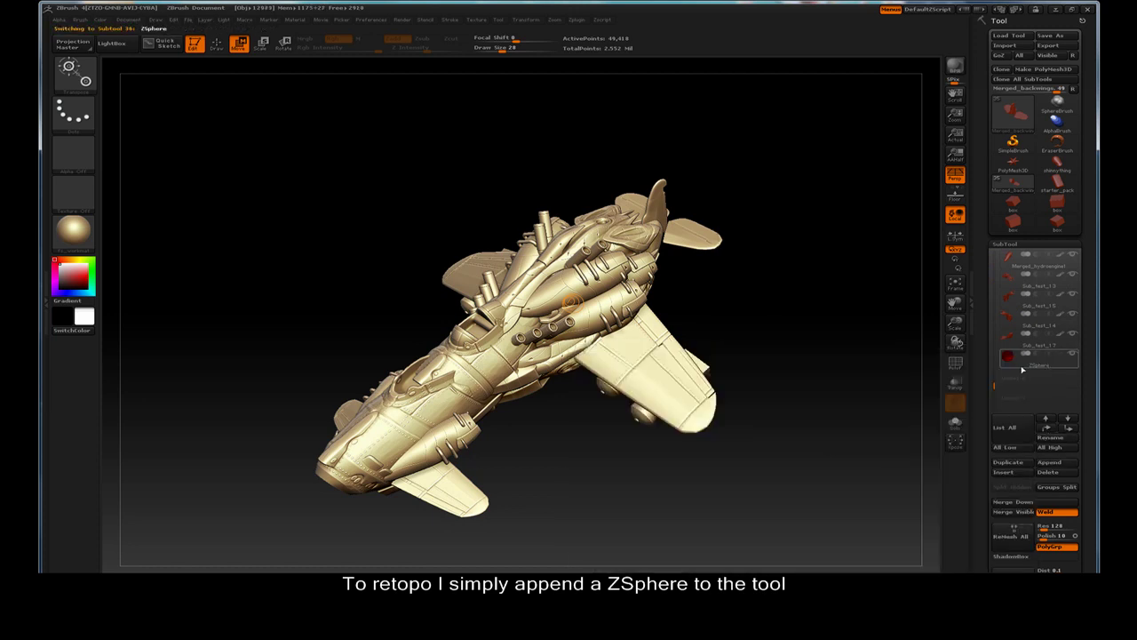
left_click(956, 384)
mouse_move(824, 329)
left_mouse_down()
mouse_move(837, 279)
mouse_move(844, 405)
mouse_move(829, 418)
left_mouse_up()
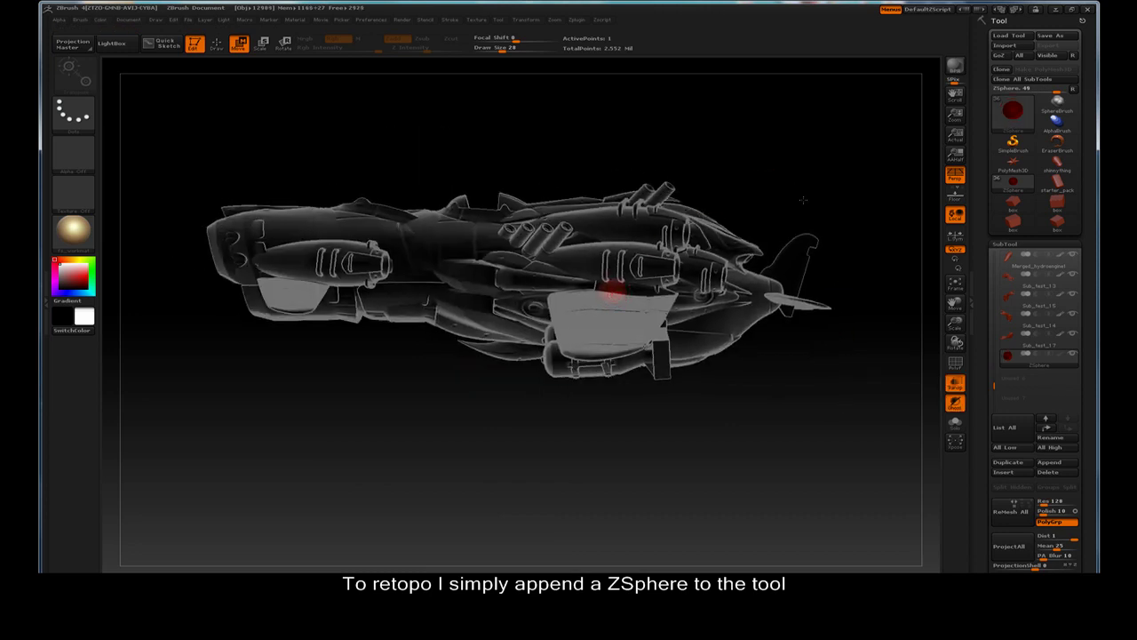
left_click_drag(797, 195, 738, 222)
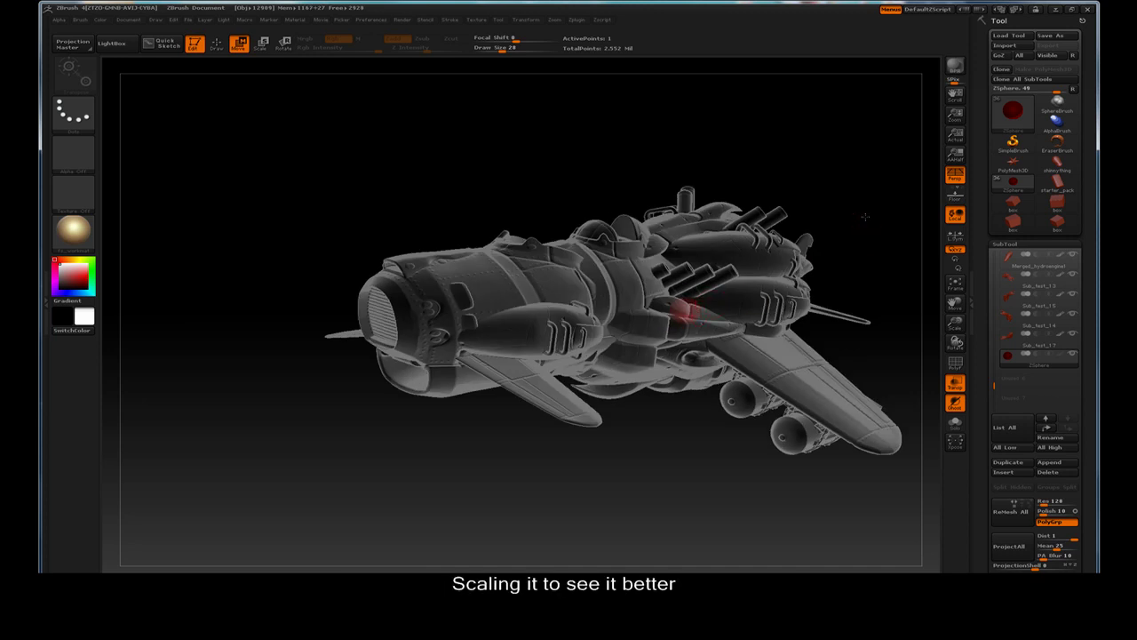
left_click_drag(873, 219, 836, 266)
- Switch to Scale and enlarge the ZSphere inside the fuselage
left_click(261, 43)
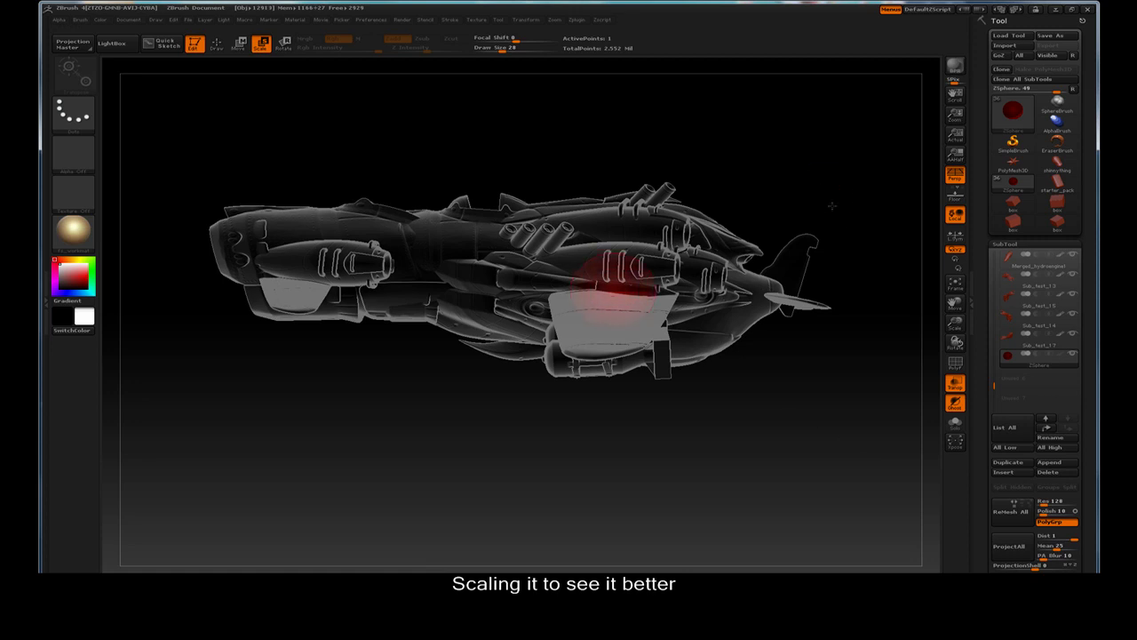
left_click_drag(826, 186, 911, 351)
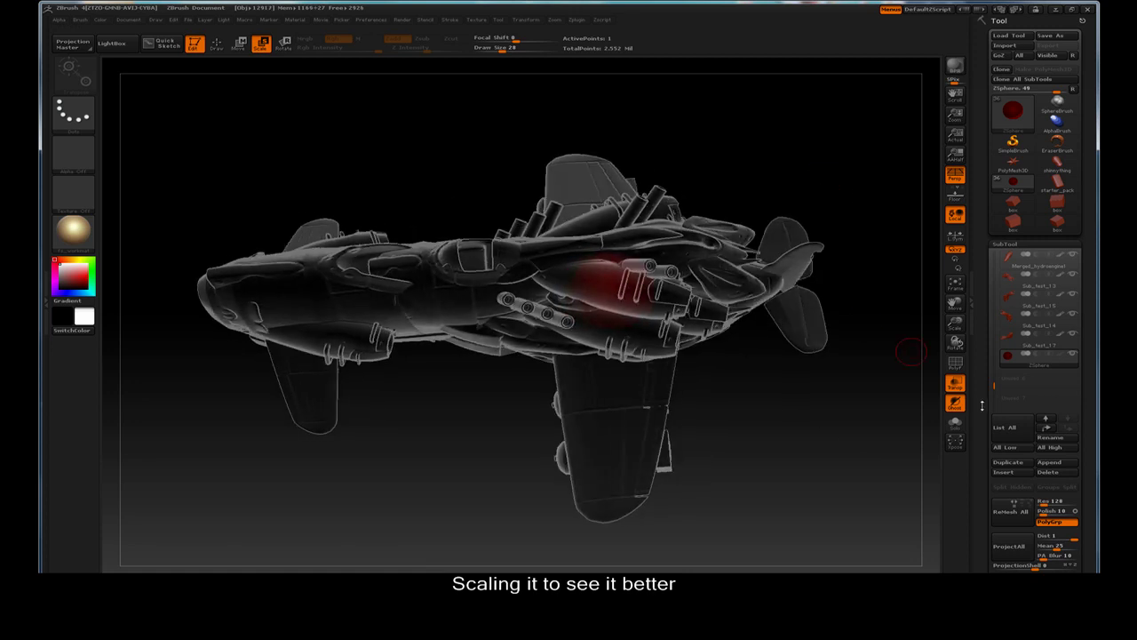
scroll(982, 405, "down", 10)
- Enable Edit Topology, turn off transparency, and turn on Draw mode
left_click(1007, 352)
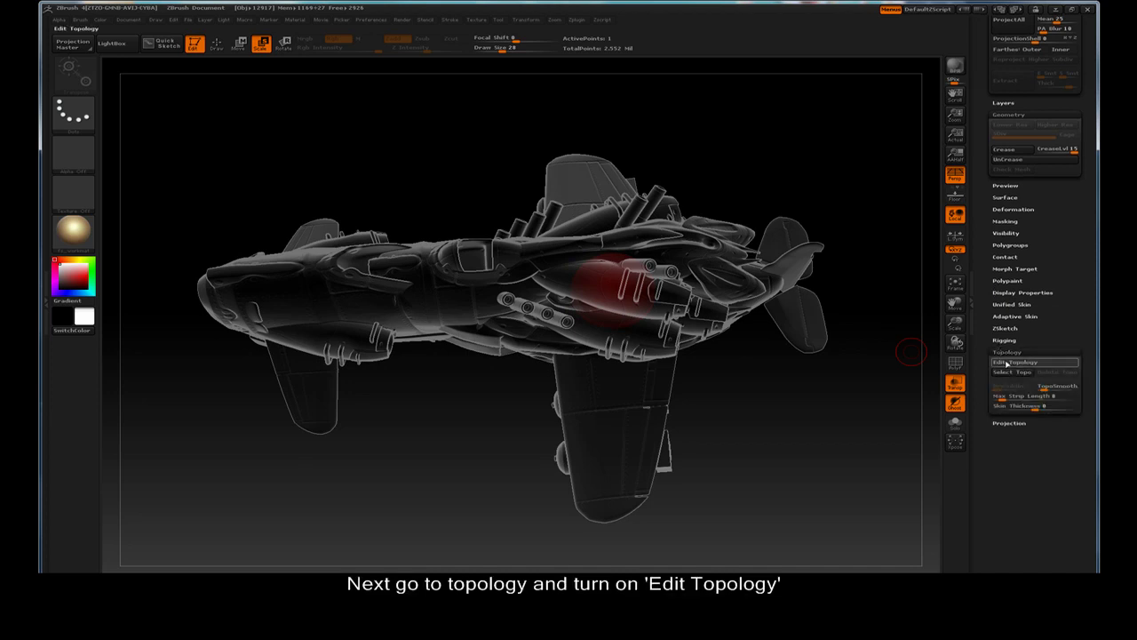
left_click(1009, 364)
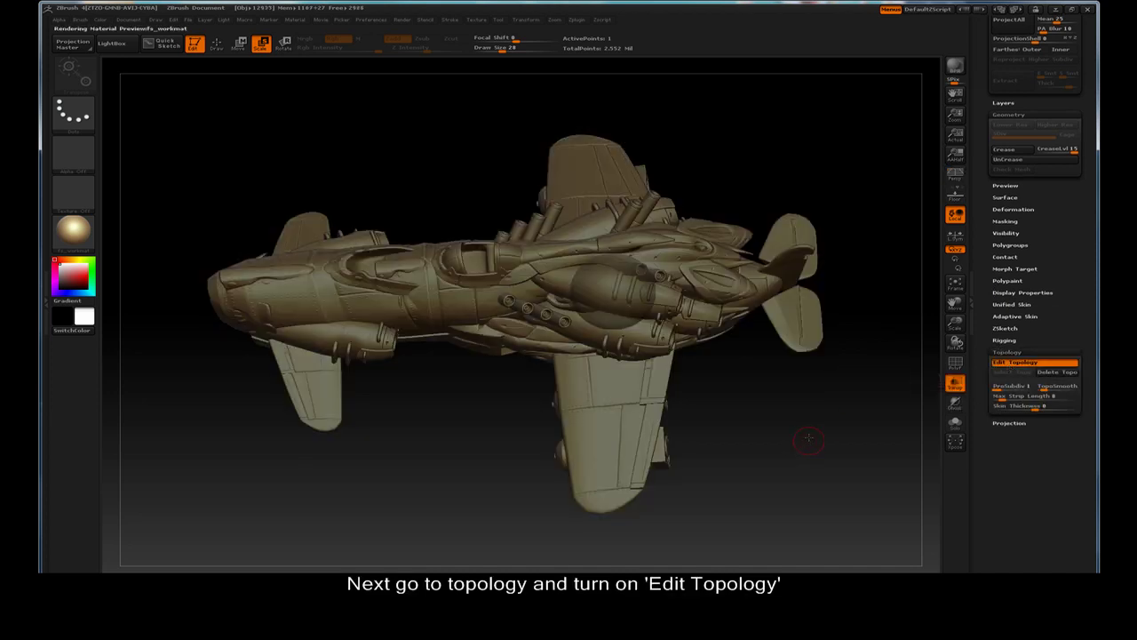
left_click(955, 384)
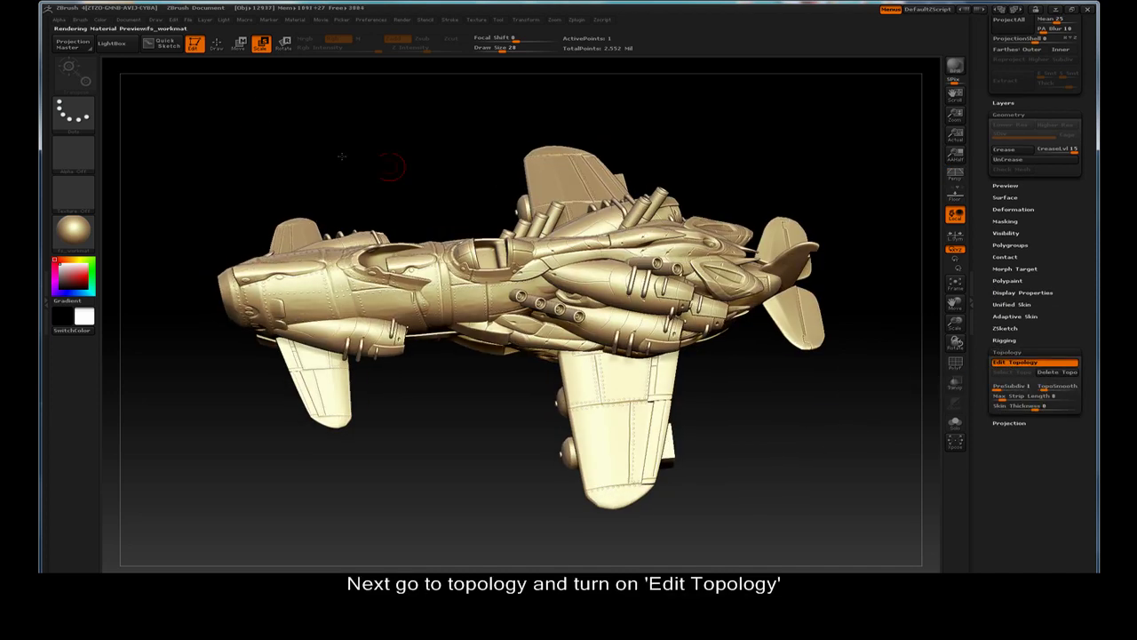
left_click(216, 45)
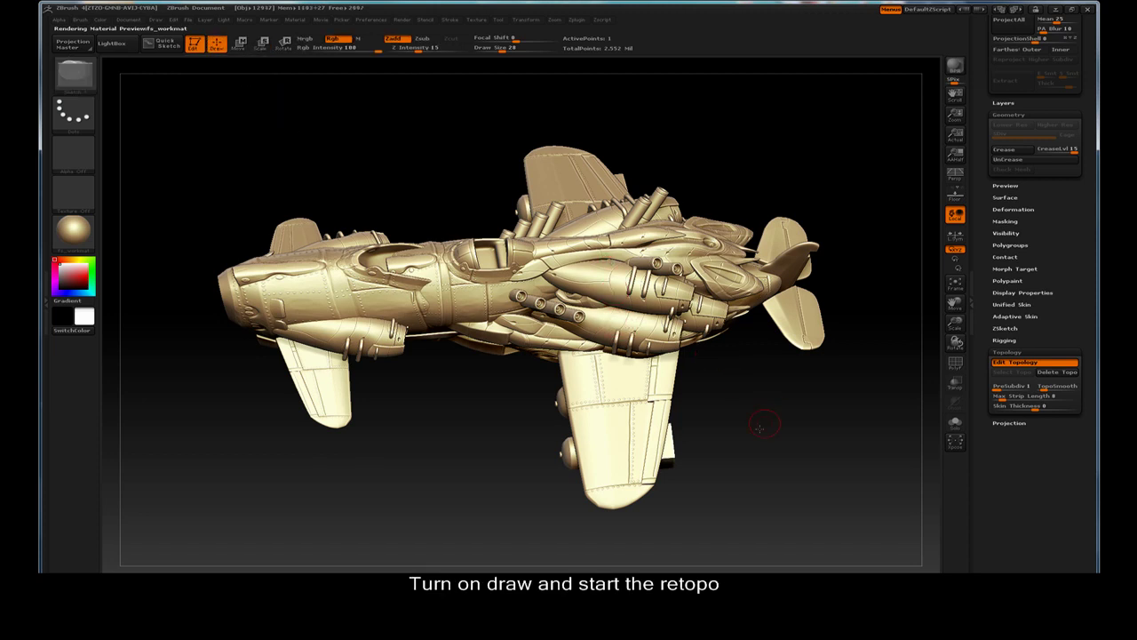
- Place the first retopology points on the fuselage and along the engine
left_click_drag(769, 417, 594, 327)
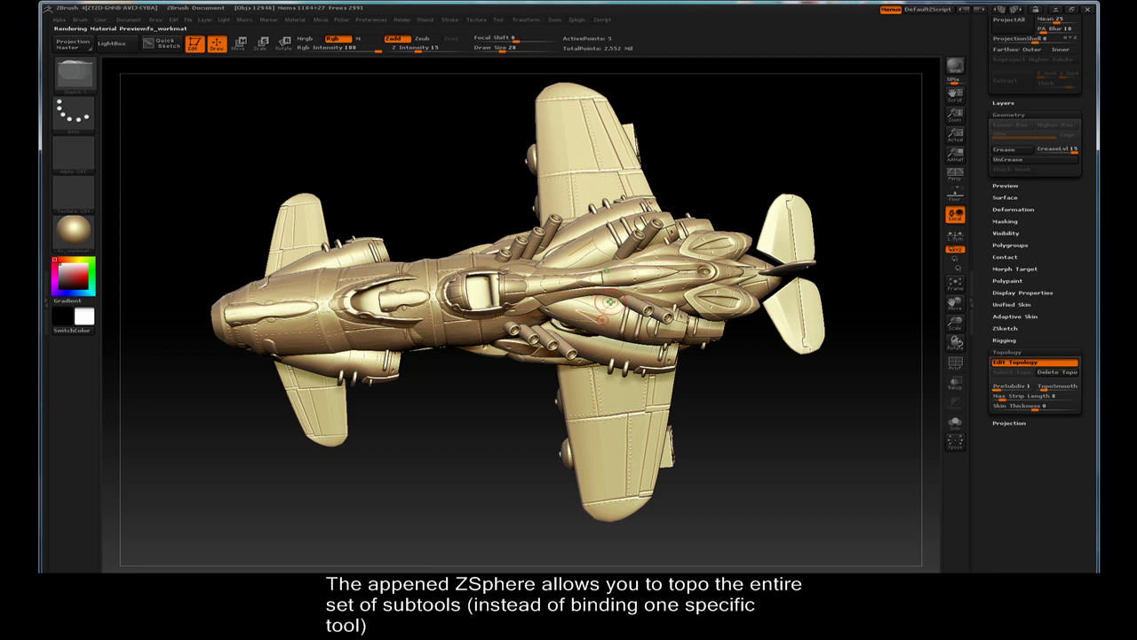
left_click(577, 304)
left_click_drag(906, 175, 880, 177)
left_click(578, 318)
left_click(561, 311)
left_click(582, 302)
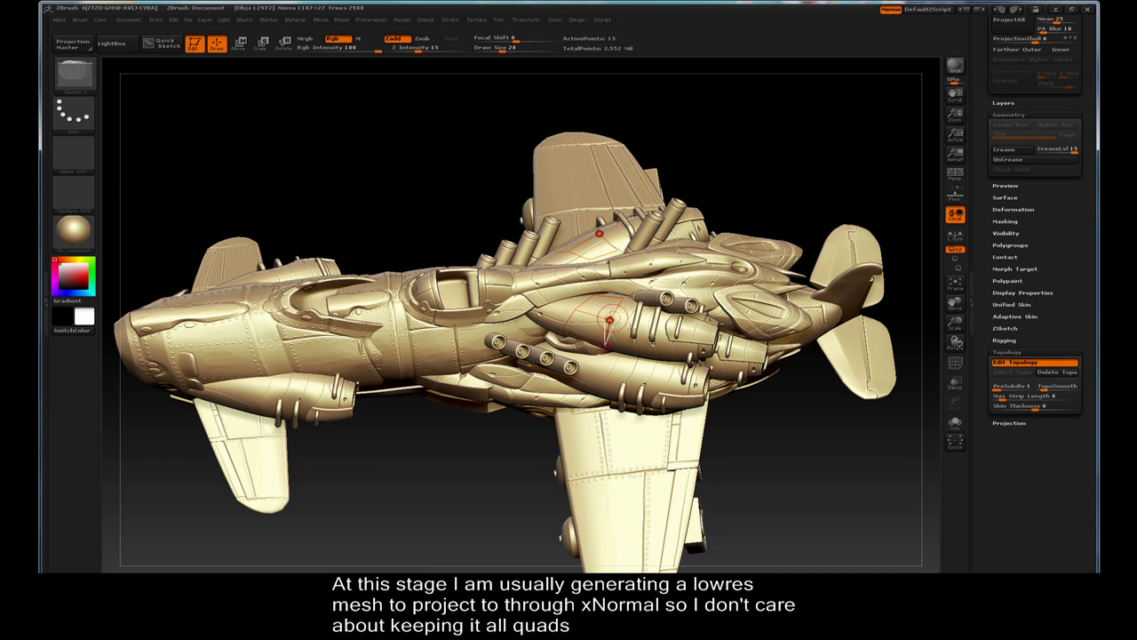
mouse_move(787, 430)
left_mouse_down()
mouse_move(766, 195)
mouse_move(755, 209)
mouse_move(790, 169)
left_mouse_up()
left_click(582, 360)
left_click(561, 336)
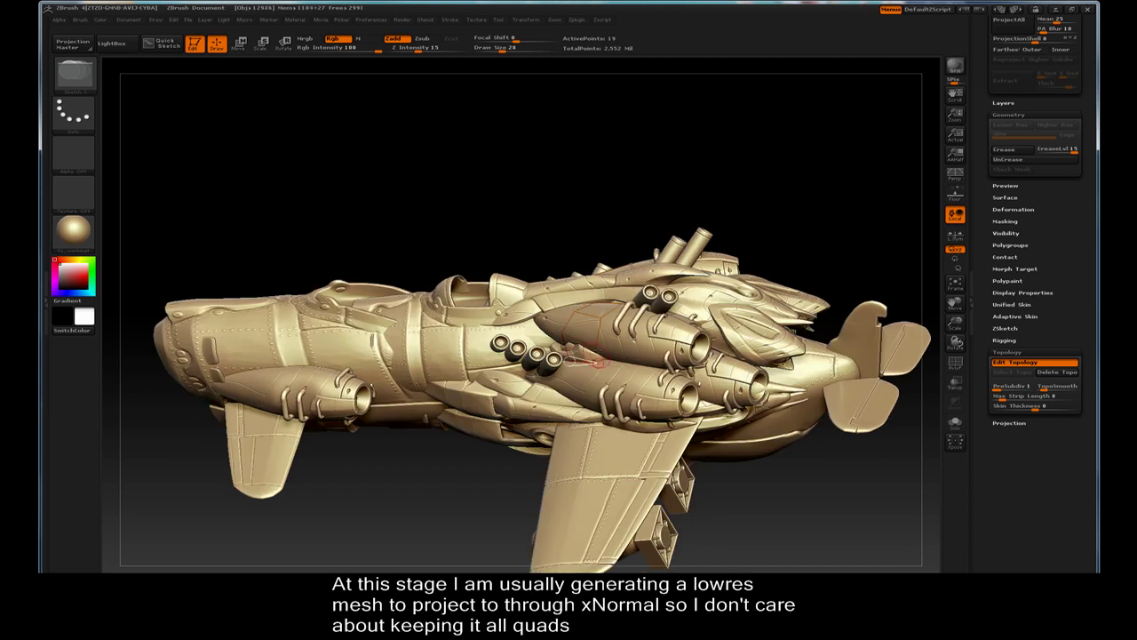
left_click(590, 366)
left_click(630, 367)
- Extend the retopology points further along the fuselage
left_click_drag(848, 214, 826, 222)
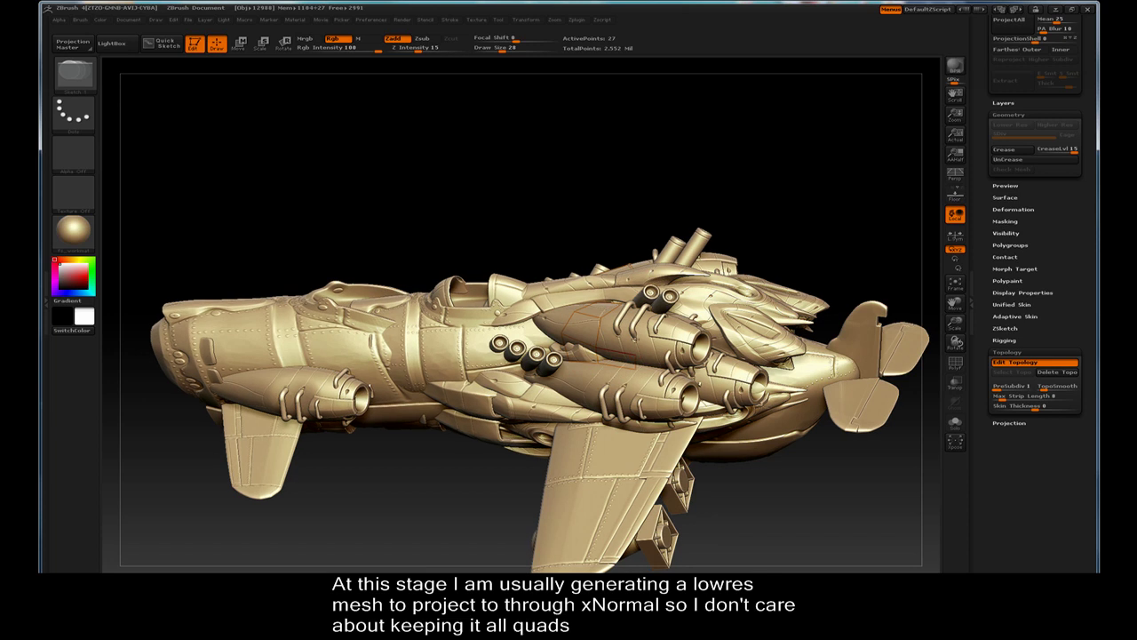
left_click(641, 356)
left_click(641, 345)
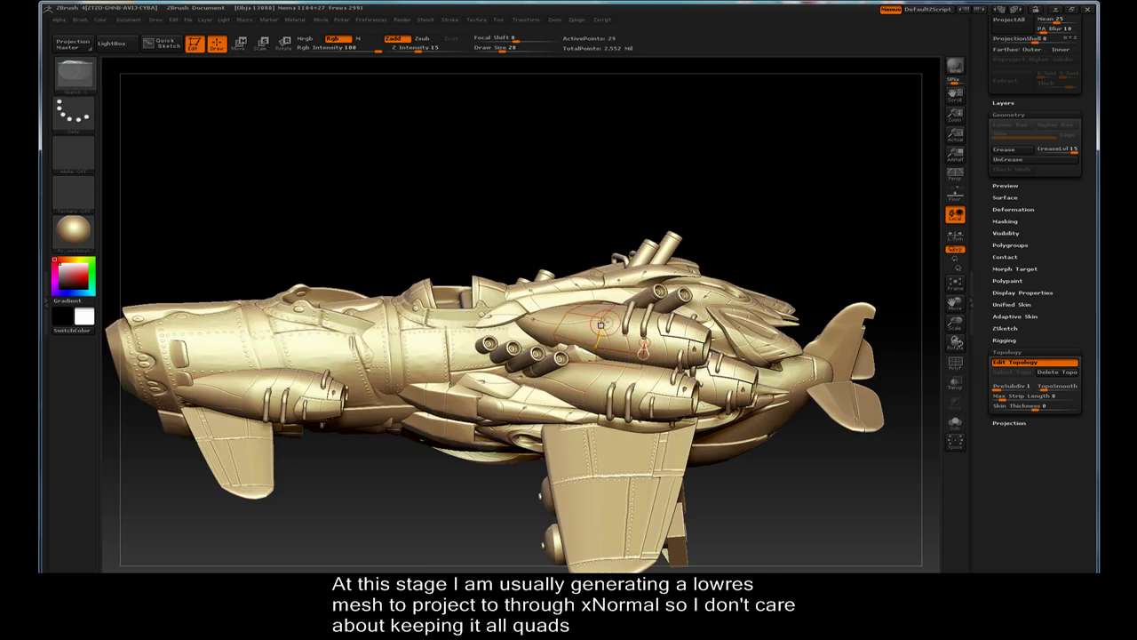
left_click(607, 317)
left_click_drag(789, 237, 764, 267)
left_click(624, 336)
left_click(611, 331)
left_click(623, 339)
key("shift")
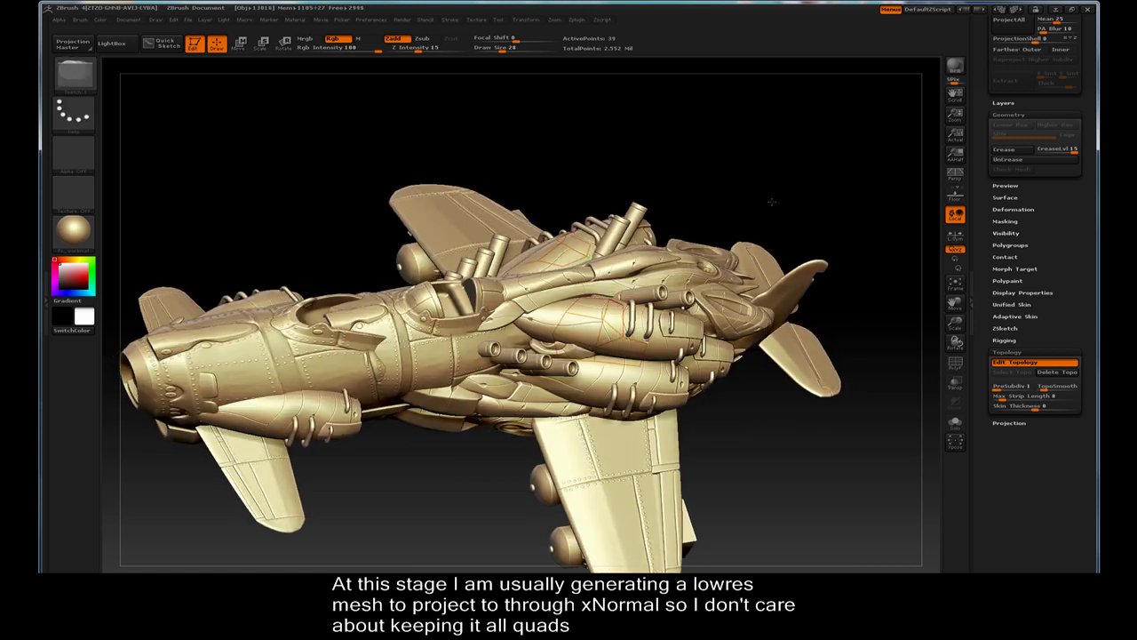
- Add topology edges across the fuselage top near the cockpit
left_click_drag(769, 201, 564, 318)
left_click(573, 302)
left_click(549, 315)
key("shift")
left_click(535, 295)
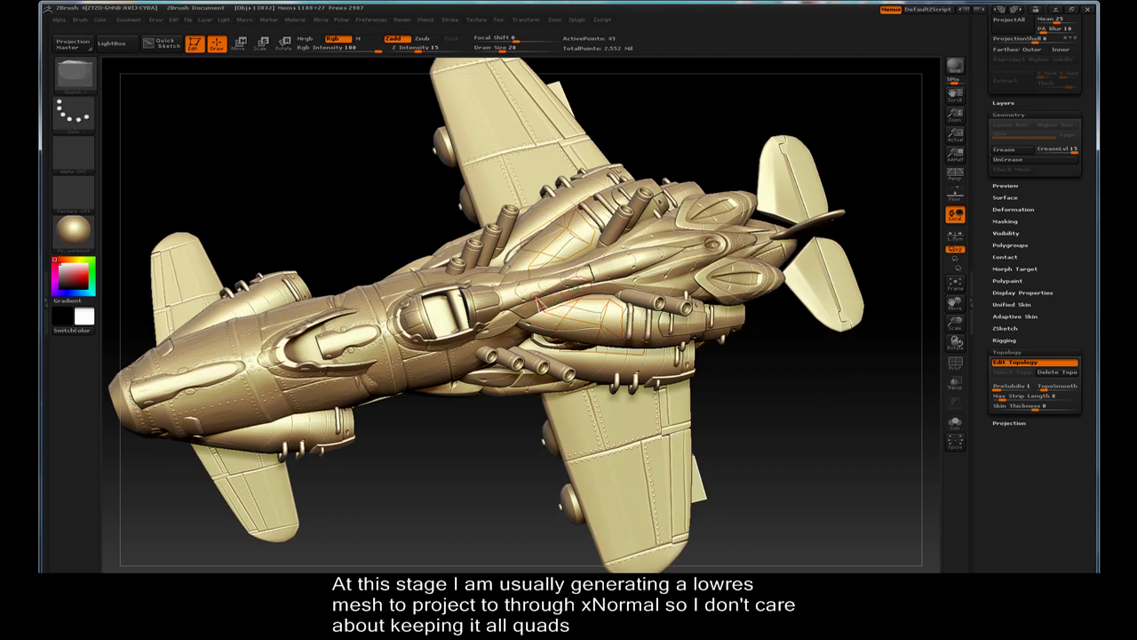
left_click(578, 300)
left_click_drag(739, 125, 569, 293)
left_click(533, 281)
left_click(540, 282, "shift")
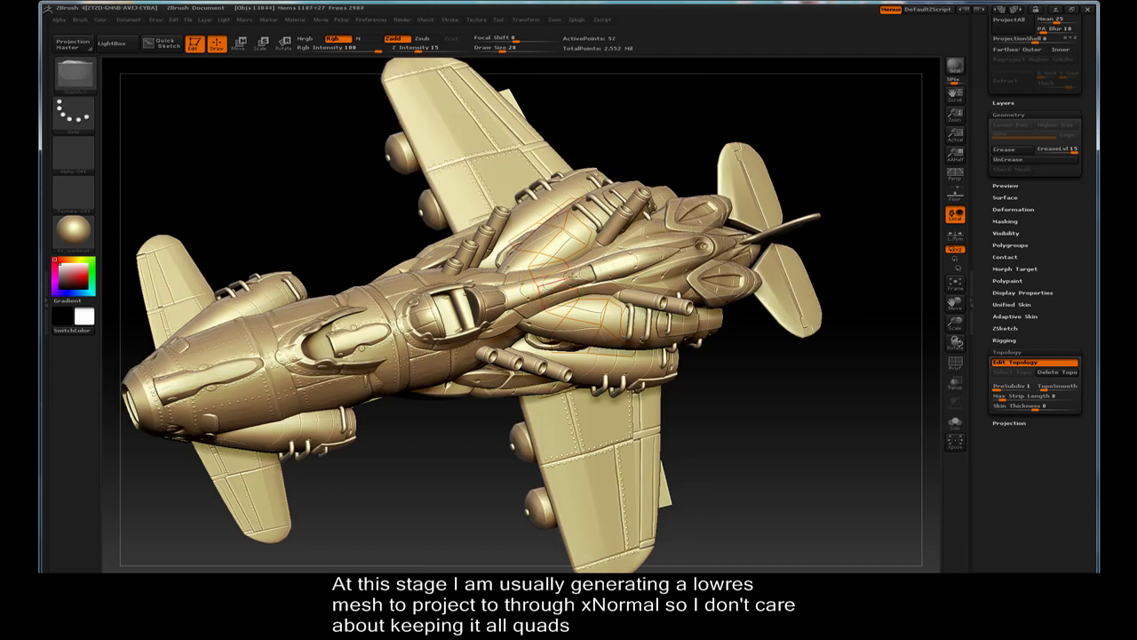
left_click_drag(842, 142, 860, 255)
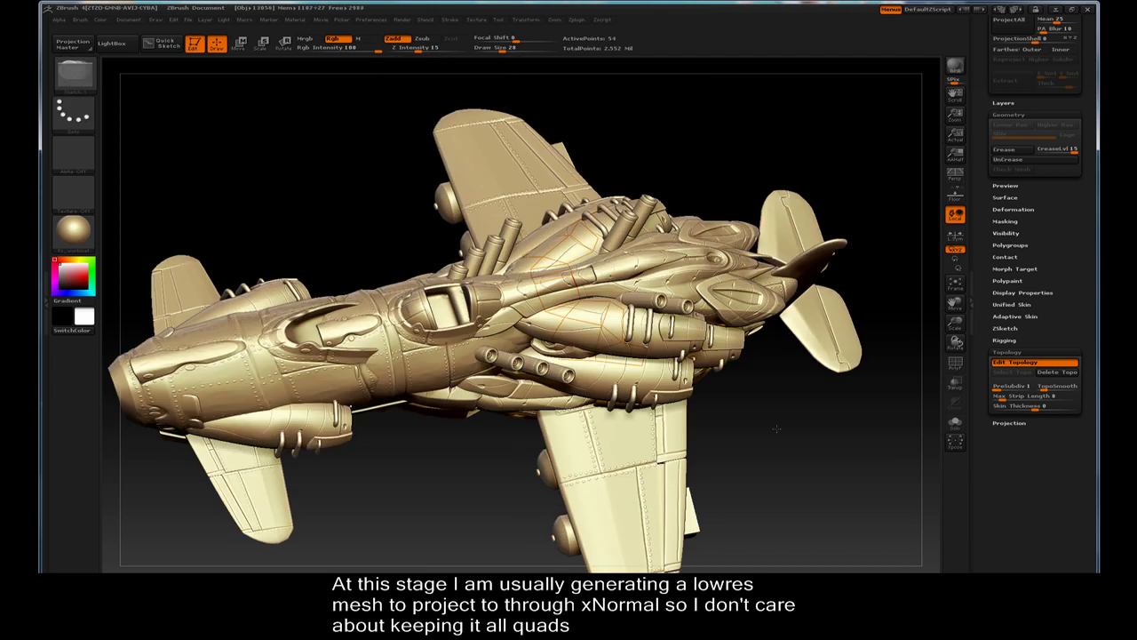
left_click_drag(775, 429, 772, 159)
left_click_drag(840, 194, 844, 267)
- Preview the topology as an Adaptive Skin soloed, then restore the full airplane
left_click(1015, 316)
left_click(1013, 325)
left_click(955, 423)
mouse_move(847, 421)
left_mouse_down()
mouse_move(853, 340)
mouse_move(899, 353)
left_mouse_up()
key("a")
mouse_move(839, 299)
left_mouse_down()
mouse_move(876, 318)
mouse_move(895, 359)
mouse_move(871, 386)
mouse_move(436, 169)
mouse_move(812, 329)
left_mouse_up()
left_click(957, 422)
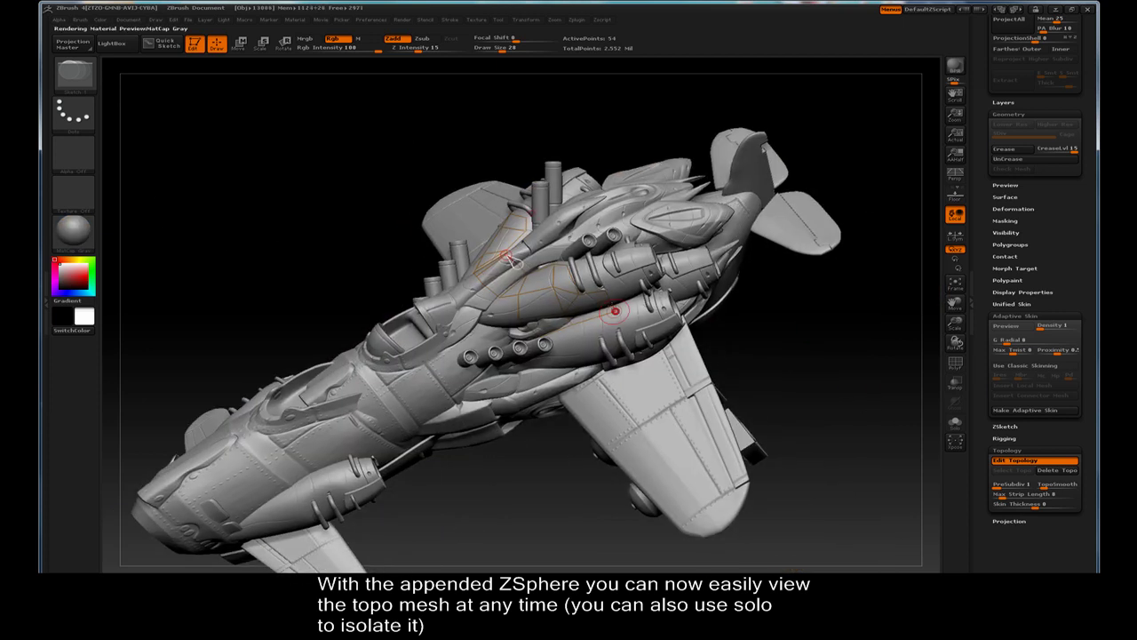
- Add one more topology vertex on the fuselage and preview the adaptive skin
mouse_move(762, 293)
left_mouse_down()
mouse_move(628, 324)
mouse_move(593, 356)
left_mouse_up()
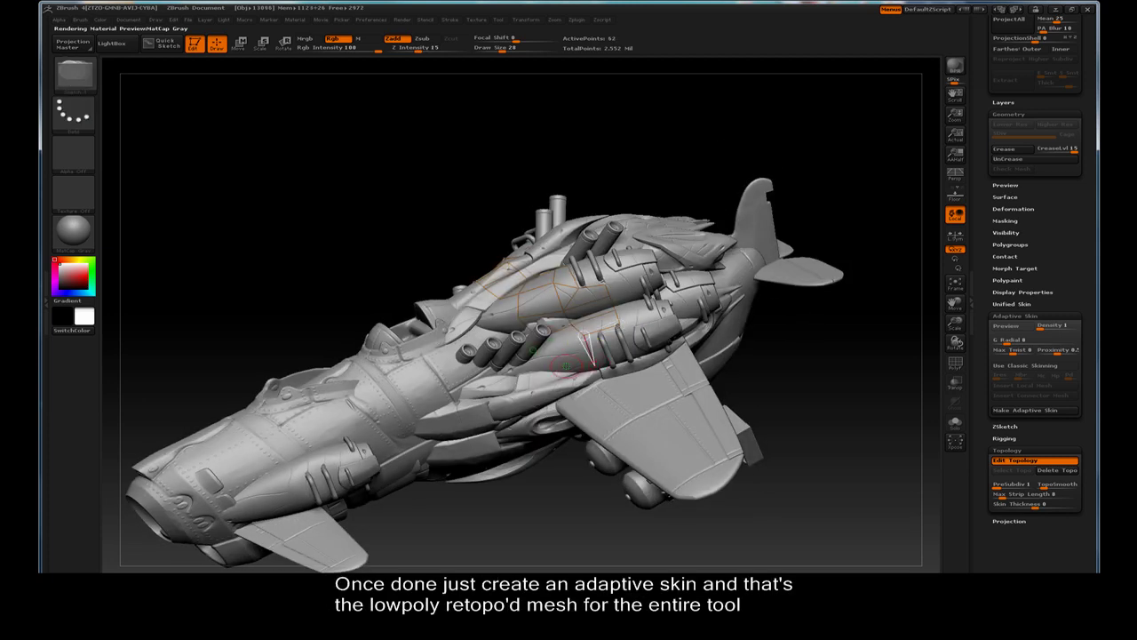
left_click(584, 335)
left_click_drag(910, 256, 818, 335)
key("a")
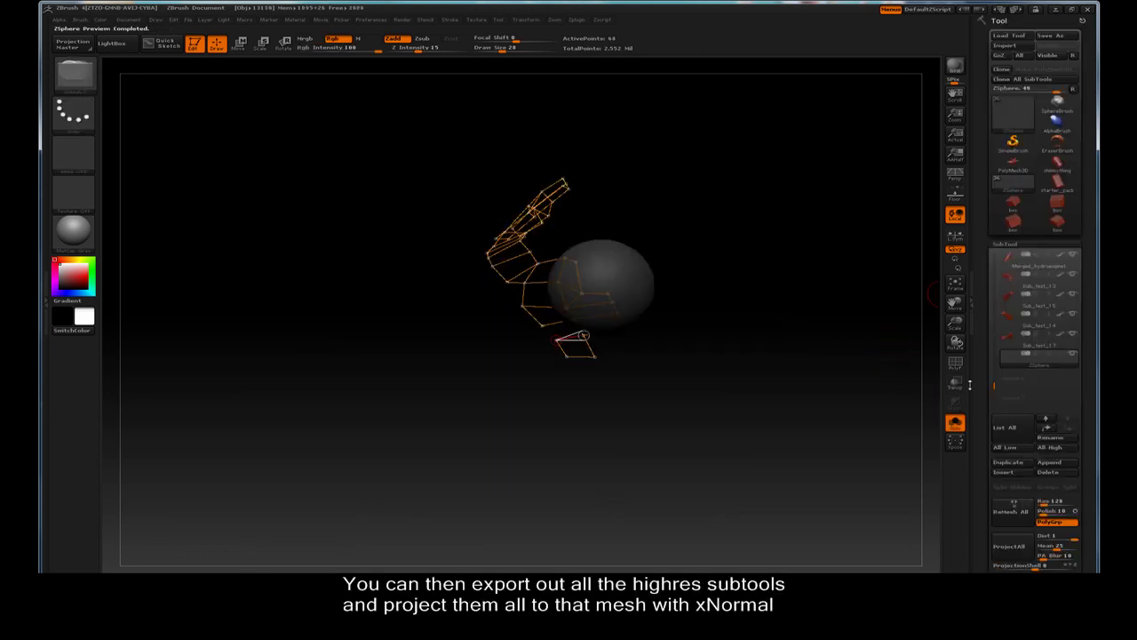
- Load the starter_pack ammo pouch tool and frame it in a front view
left_click(1057, 183)
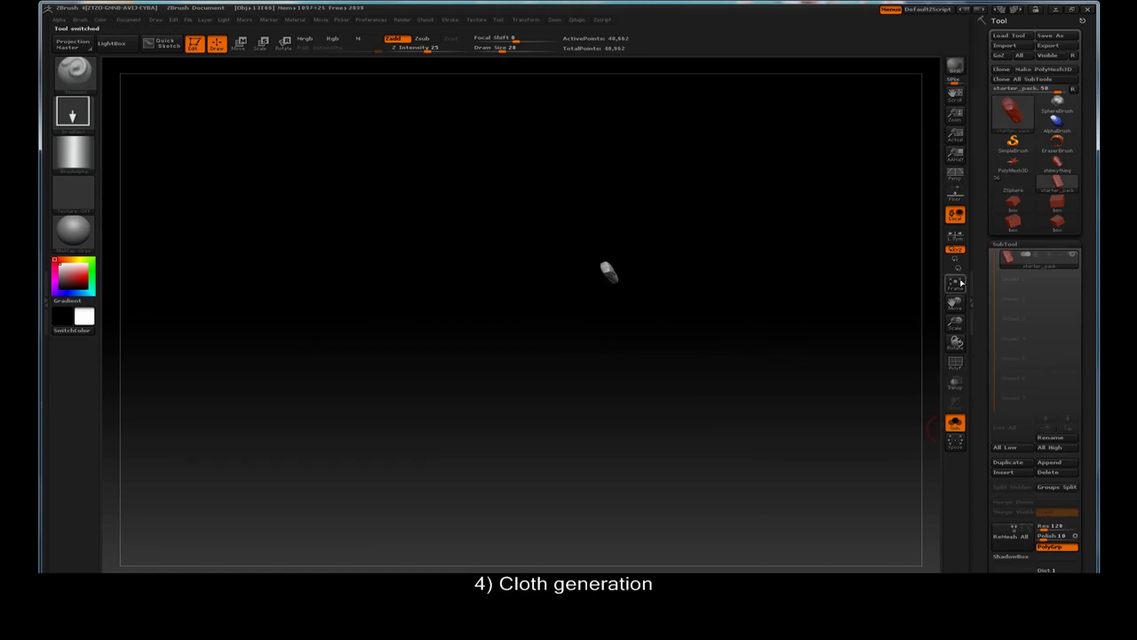
left_click(955, 281)
mouse_move(845, 302)
left_mouse_down()
mouse_move(855, 323)
mouse_move(812, 321)
mouse_move(830, 279)
mouse_move(827, 294)
mouse_move(818, 279)
left_mouse_up()
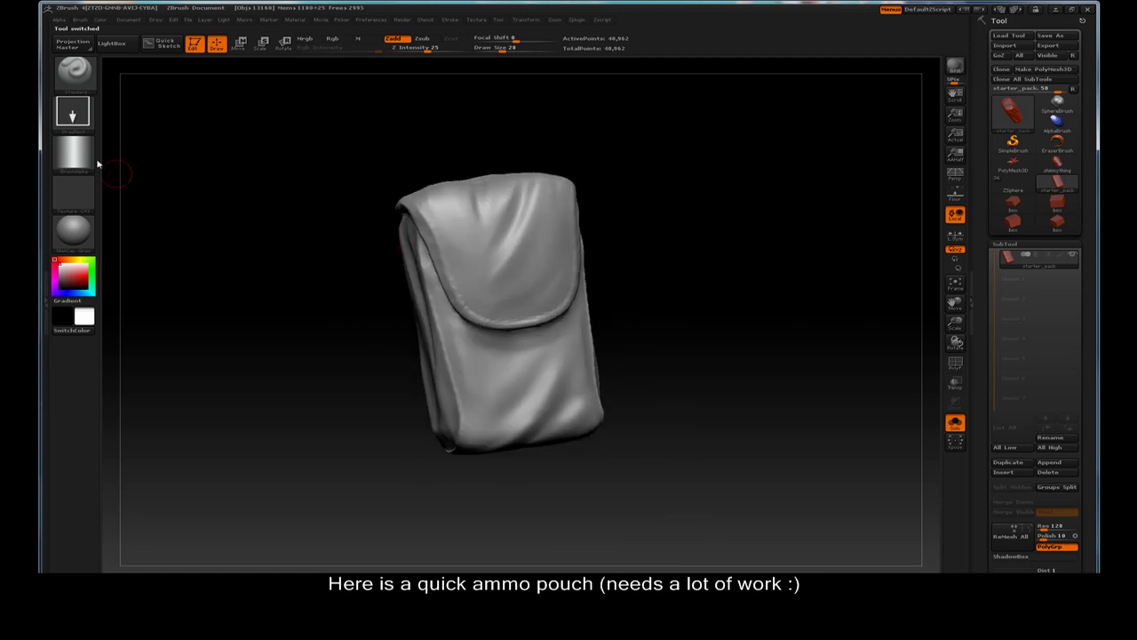
left_click(74, 149)
left_click(74, 75)
- Pick the StandardLazy brush and tilt the pouch so the flap edge faces the view
key("b")
key("j")
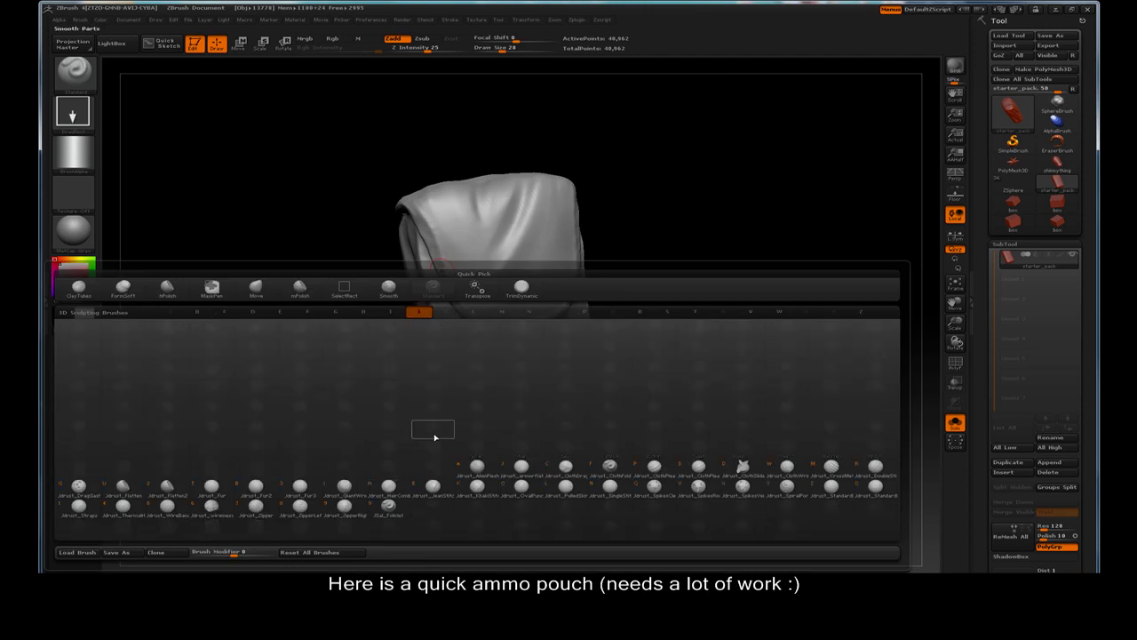
left_click(435, 437)
mouse_move(746, 251)
left_mouse_down()
mouse_move(723, 213)
mouse_move(764, 251)
mouse_move(619, 279)
left_mouse_up()
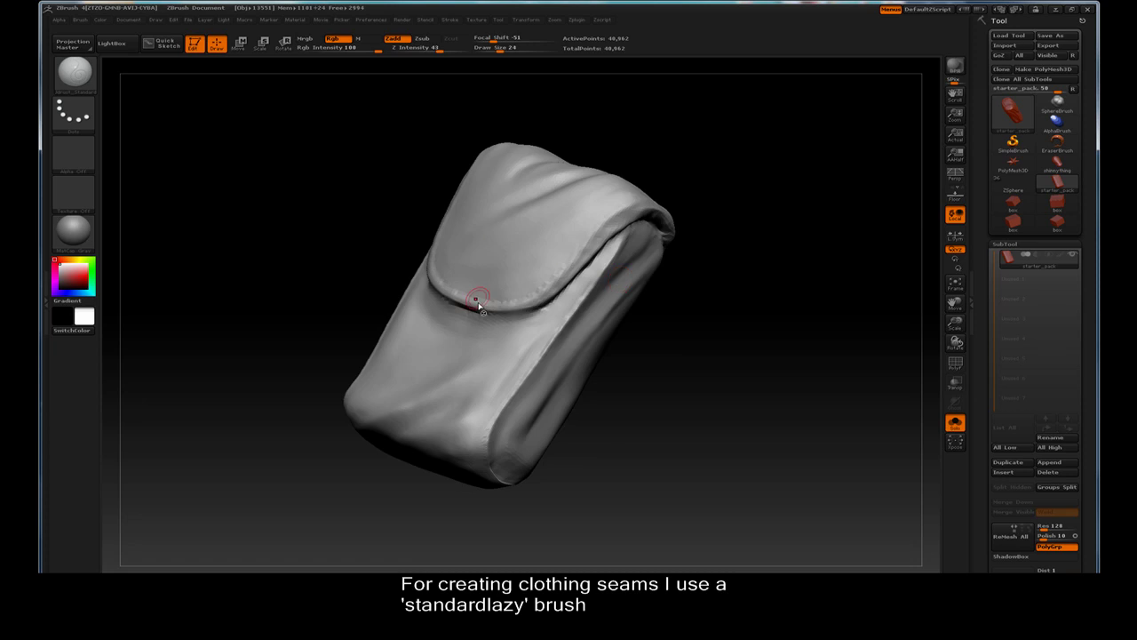
left_click_drag(487, 322, 596, 324)
left_click_drag(500, 310, 625, 286)
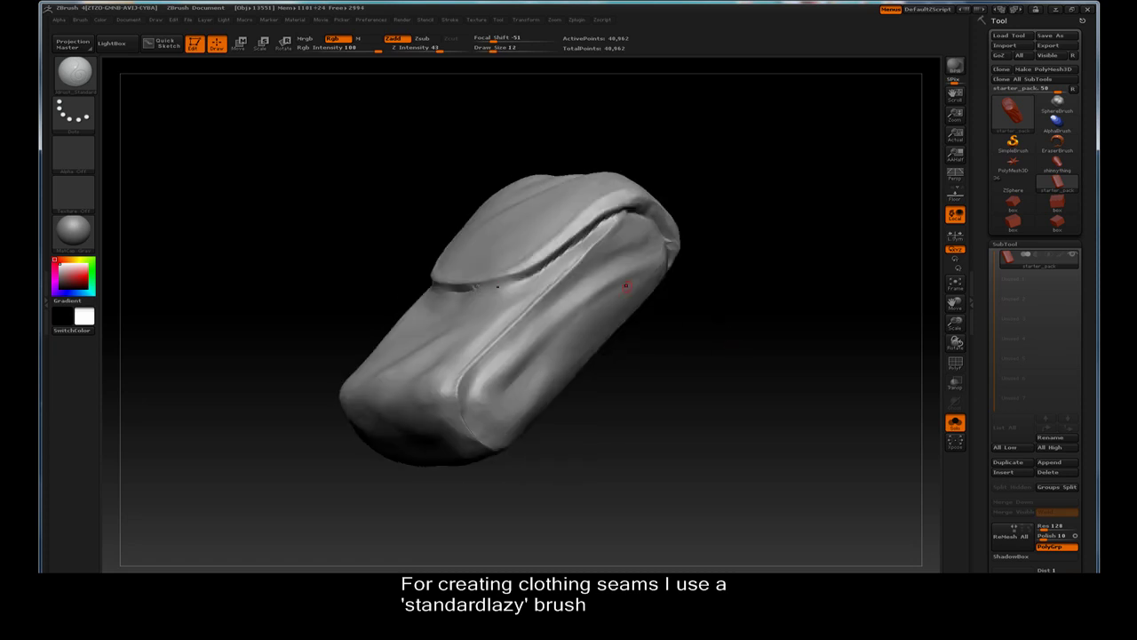
- Carve the seam groove along the flap's lower edge up to its corner
left_click_drag(477, 292, 547, 275)
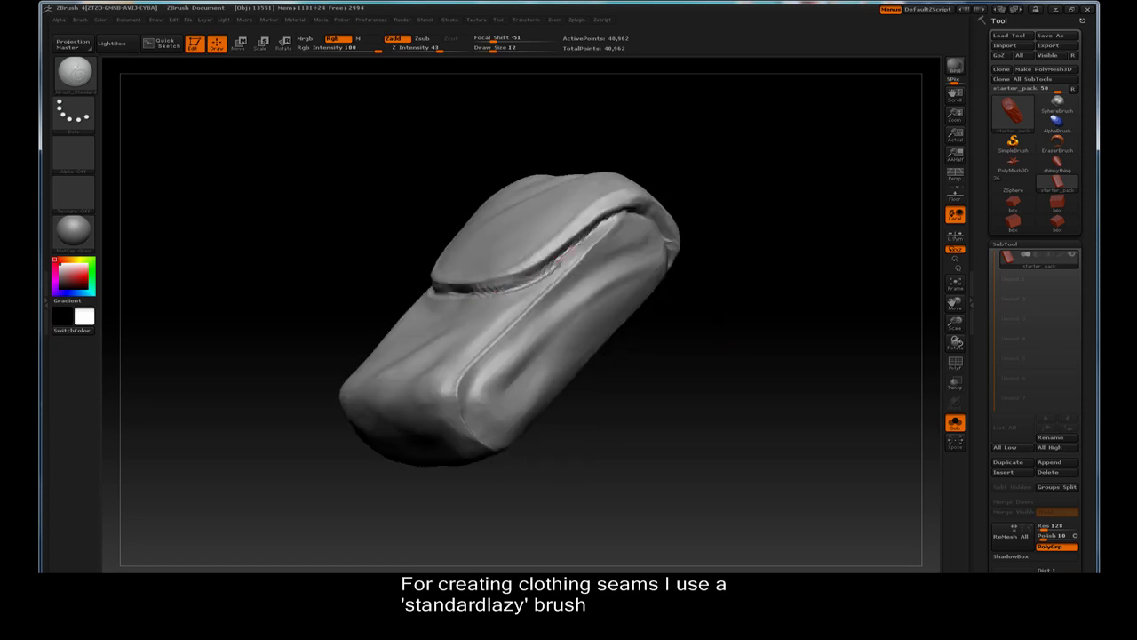
mouse_move(756, 173)
left_mouse_down()
mouse_move(727, 202)
mouse_move(461, 299)
left_mouse_up()
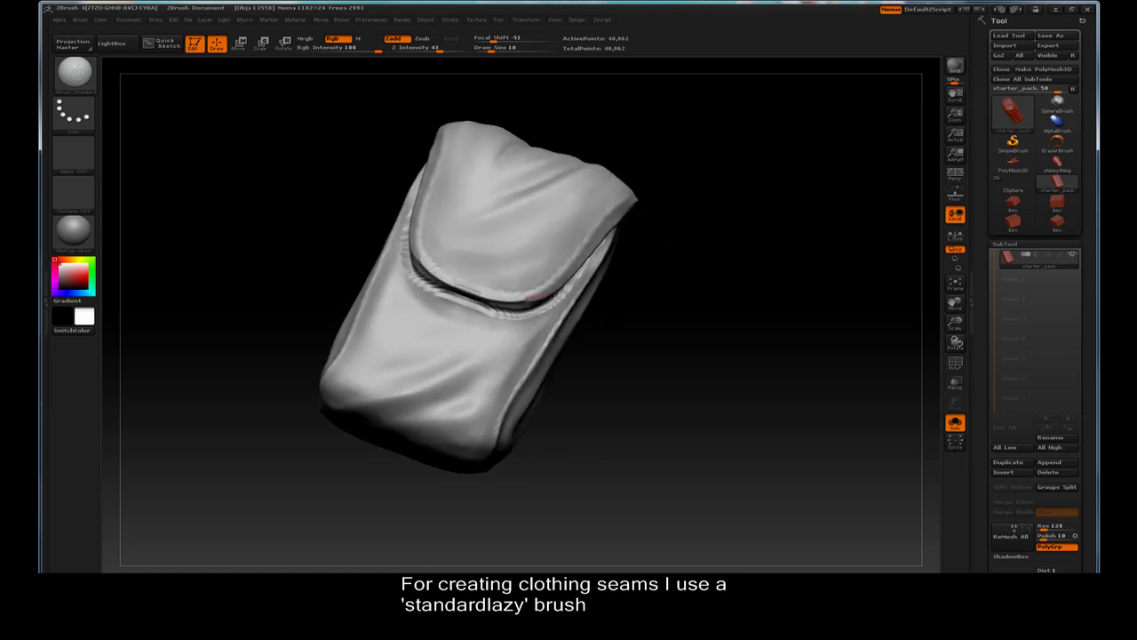
left_click_drag(535, 297, 565, 282)
left_click_drag(614, 223, 648, 191)
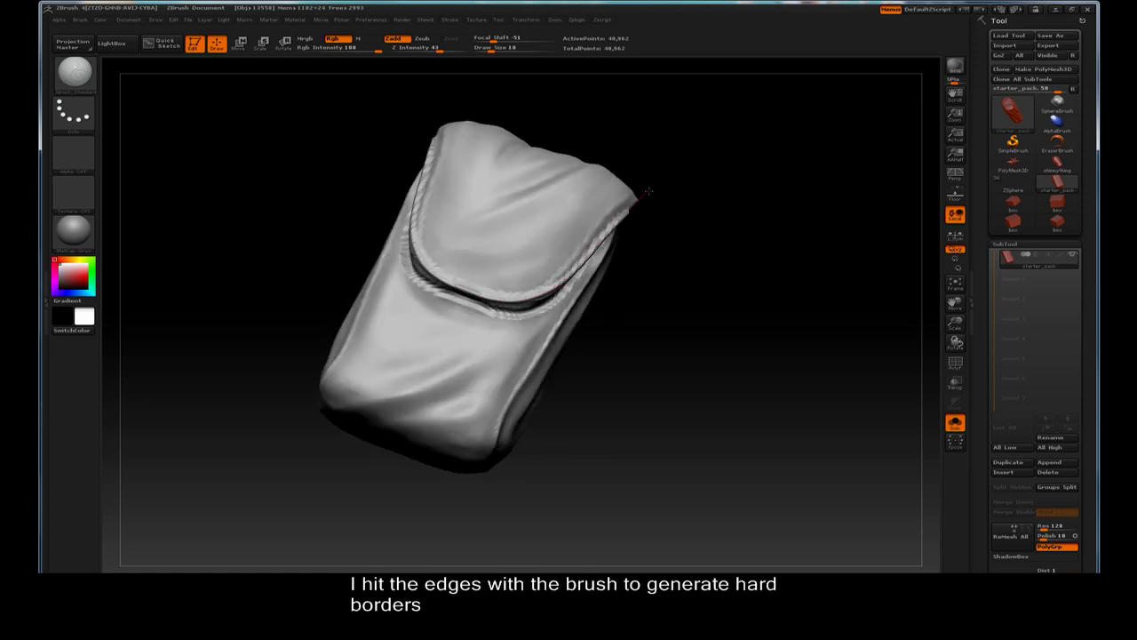
mouse_move(711, 165)
left_mouse_down()
mouse_move(741, 183)
mouse_move(494, 186)
left_mouse_up()
- Select the hPolish brush and turn the pouch toward the flap
key("b")
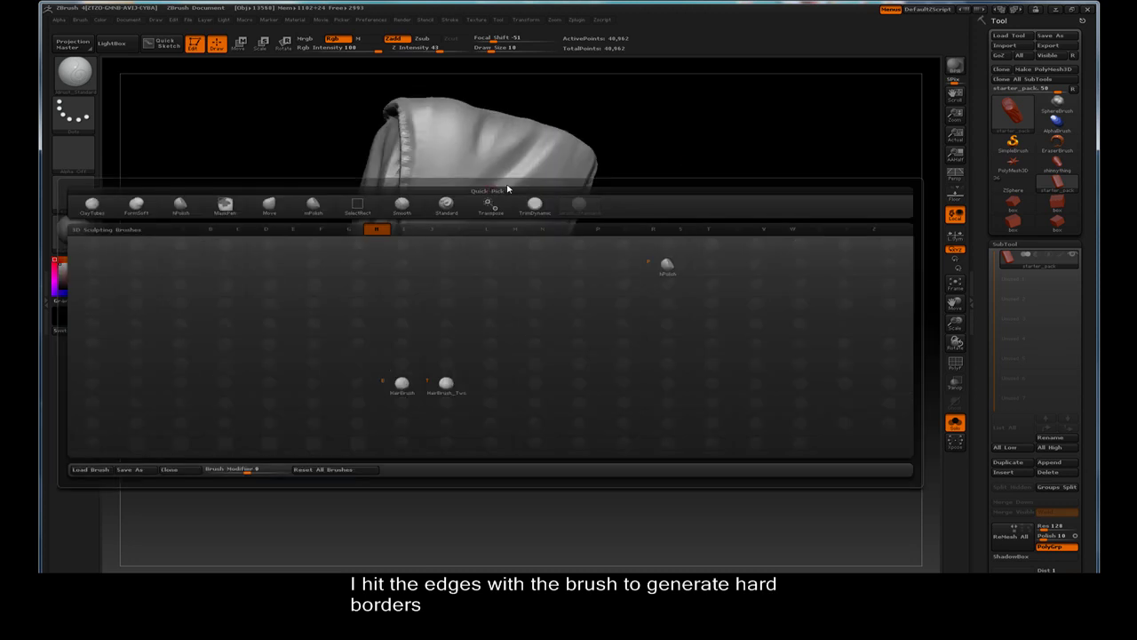
left_click(454, 207)
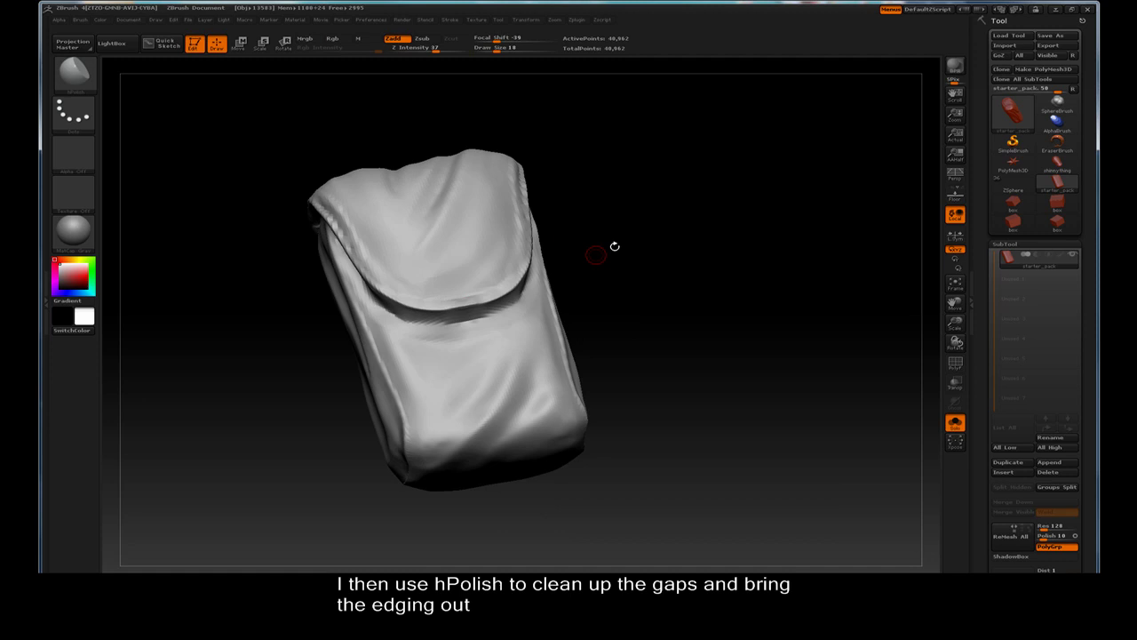
left_click_drag(595, 255, 412, 236)
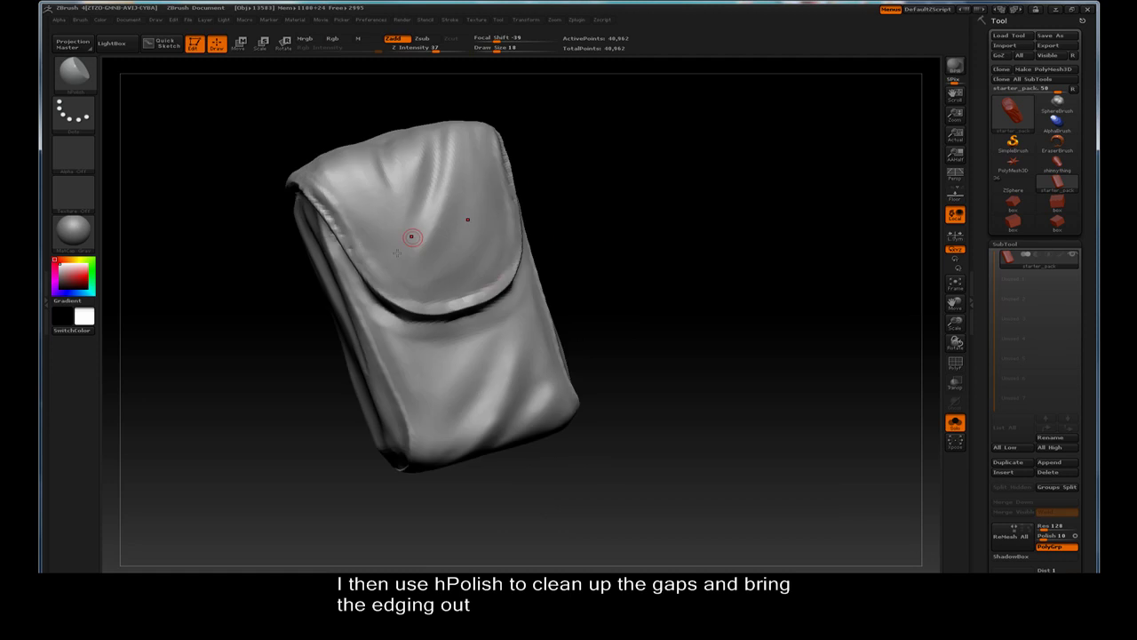
left_click_drag(593, 167, 594, 222)
key("b")
key("h")
key("p")
- Set the hPolish Draw Size to 5, then 8, viewing the pouch from the front-left
mouse_move(665, 186)
left_mouse_down()
mouse_move(699, 148)
mouse_move(618, 175)
left_mouse_up()
left_click_drag(675, 209, 518, 231)
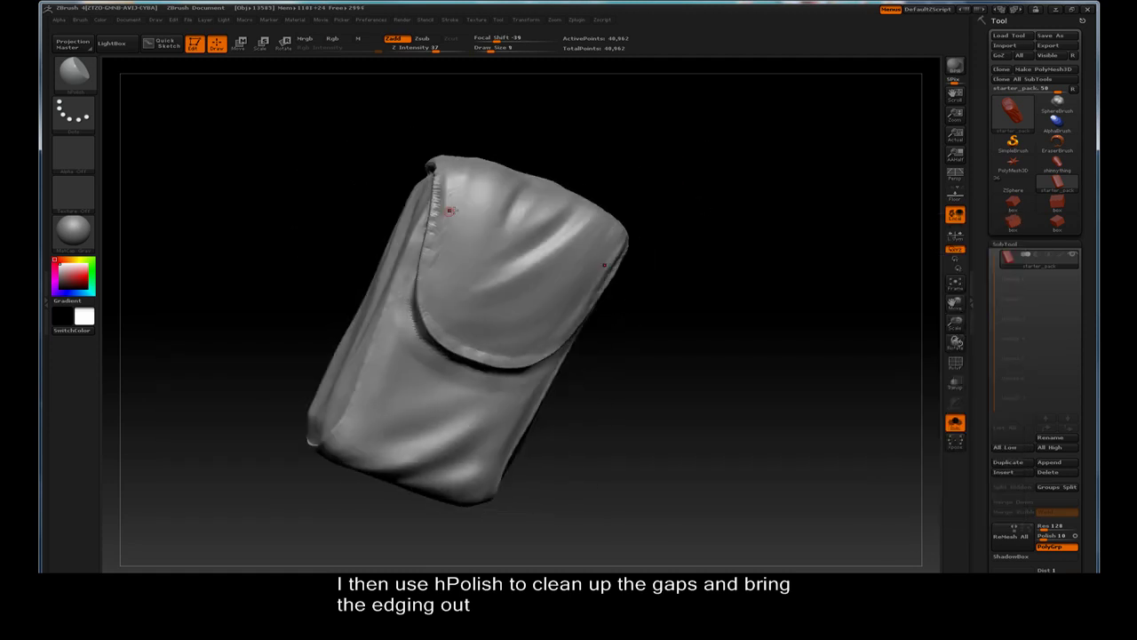
left_click(507, 49)
left_click(498, 49)
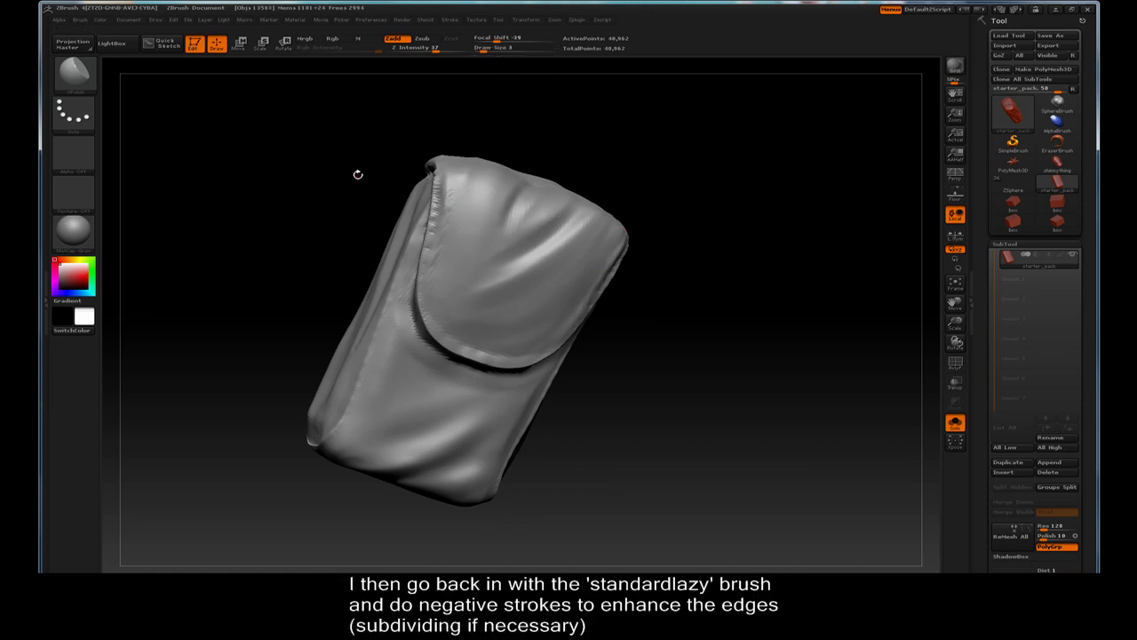
- Switch back to StandardLazy and subdivide the upright pouch twice to 655,362 points
key("b")
key("s")
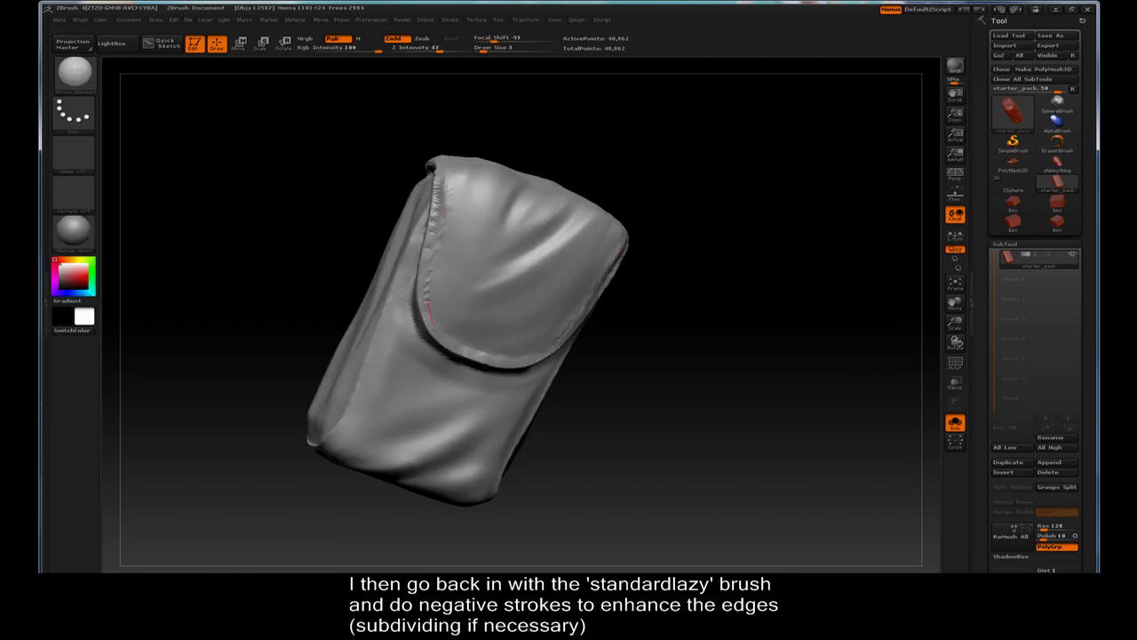
mouse_move(747, 342)
left_mouse_down()
mouse_move(714, 195)
mouse_move(688, 216)
mouse_move(726, 241)
left_mouse_up()
key("ctrl+d")
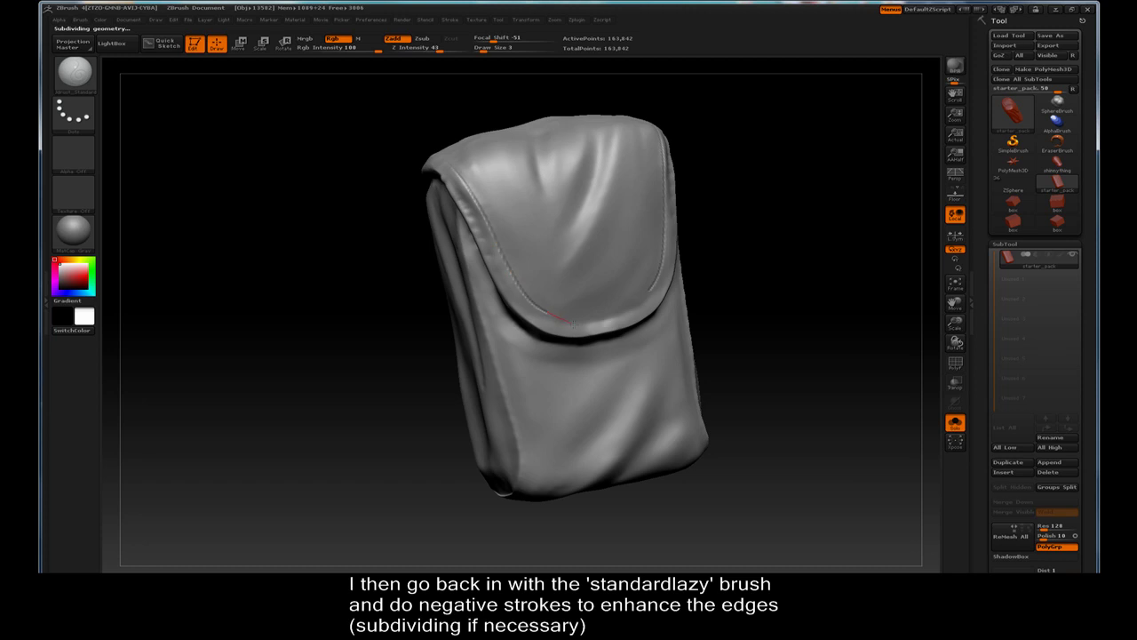
key("ctrl+d")
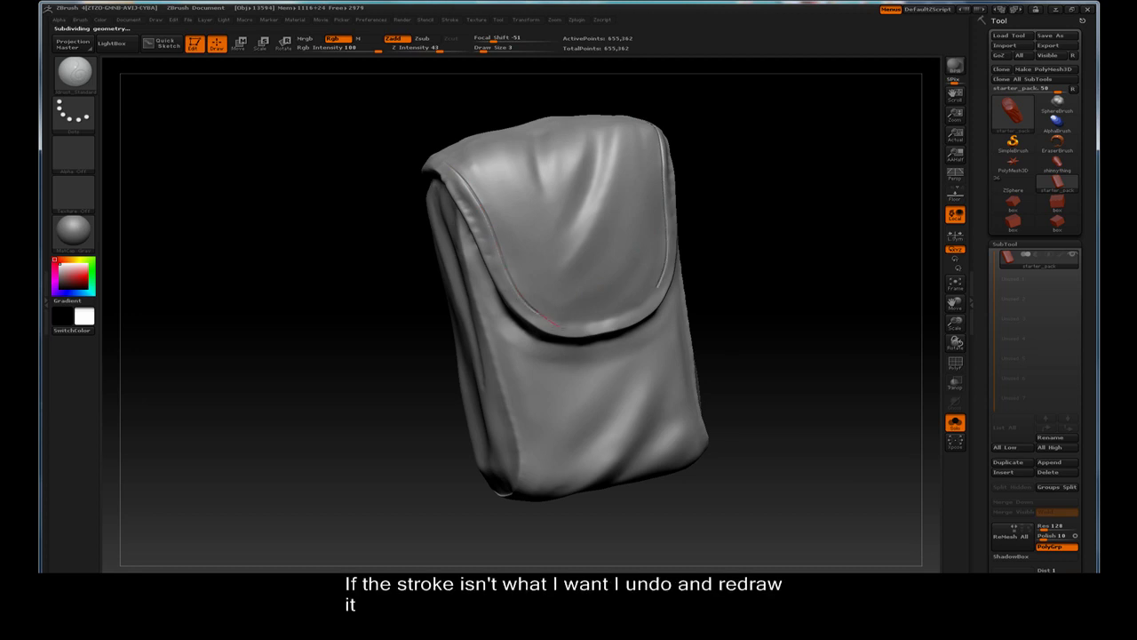
mouse_move(789, 286)
left_mouse_down()
mouse_move(797, 168)
mouse_move(739, 228)
mouse_move(830, 140)
mouse_move(798, 138)
mouse_move(808, 127)
mouse_move(632, 414)
mouse_move(569, 401)
mouse_move(572, 431)
mouse_move(410, 319)
left_mouse_up()
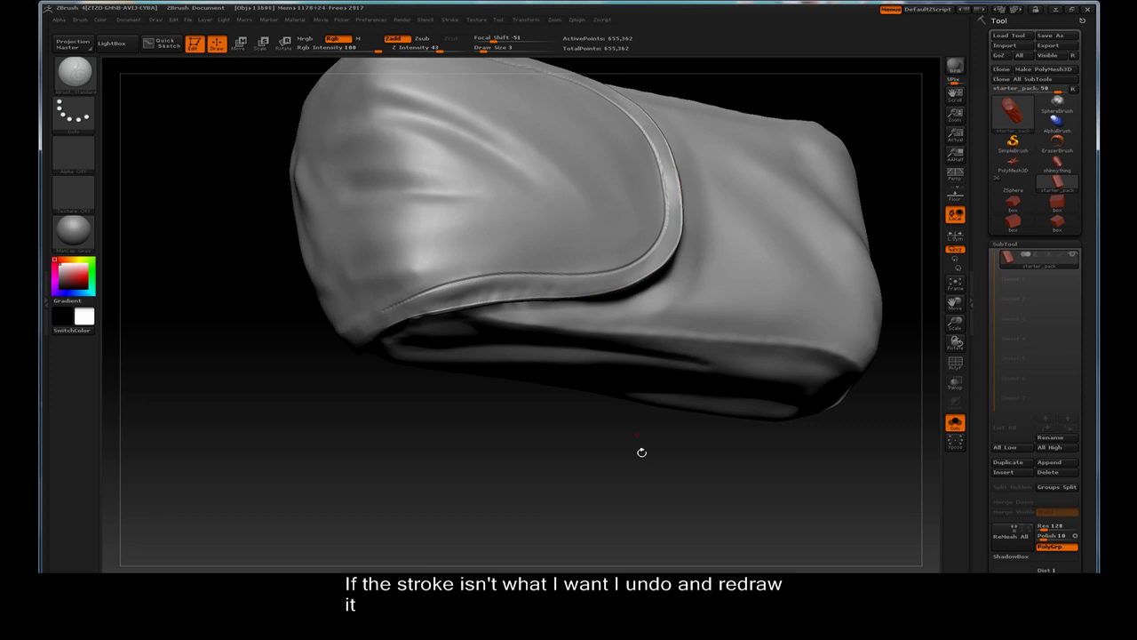
mouse_move(652, 456)
left_mouse_down()
mouse_move(804, 301)
mouse_move(832, 326)
mouse_move(762, 337)
mouse_move(782, 284)
mouse_move(749, 350)
mouse_move(663, 311)
mouse_move(509, 195)
left_mouse_up()
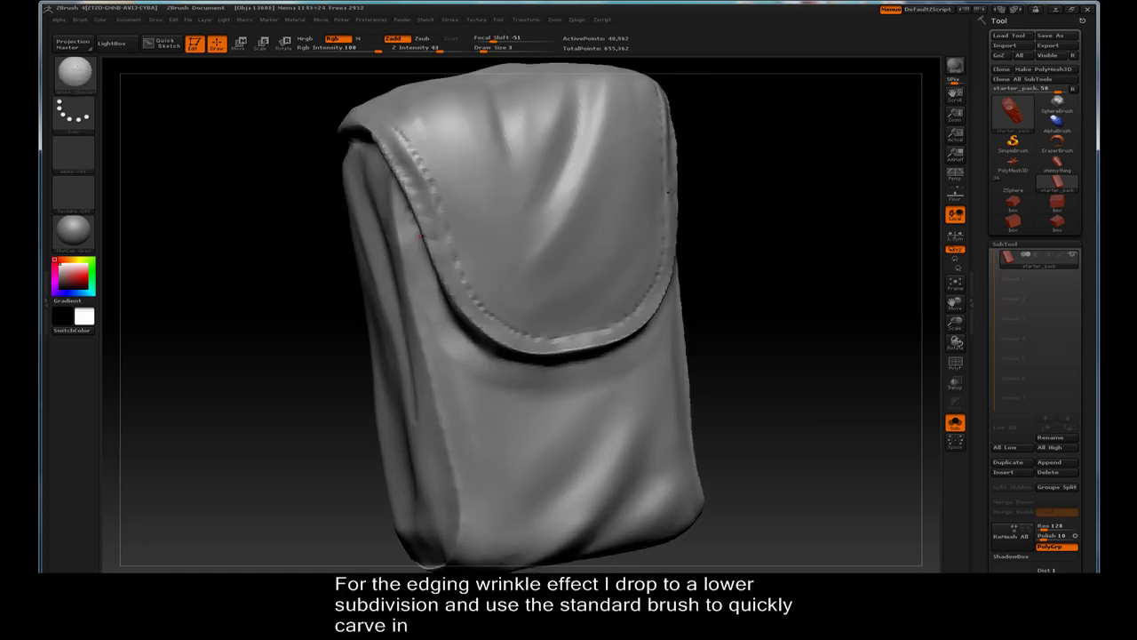
- Set up the Standard brush with its alpha turned off and a Dots stroke
key("b")
key("s")
key("t")
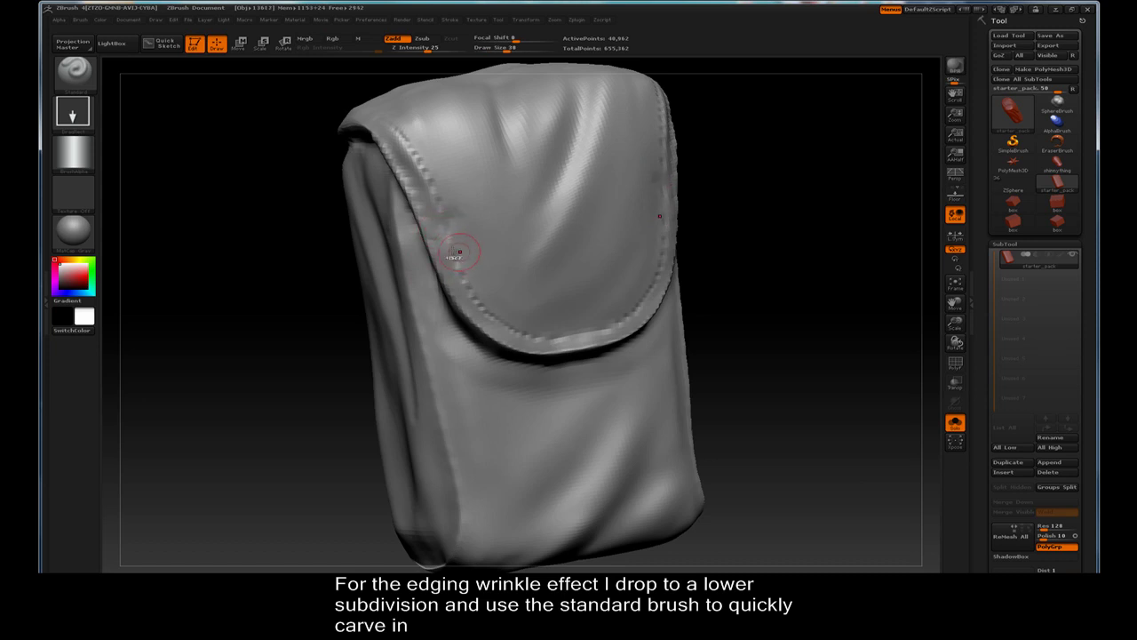
left_click(73, 153)
left_click(132, 164)
left_click(80, 122)
left_click(131, 122)
- Carve wrinkles along the lower flap edge, return to top subdivision, and enable Polyframe
left_click_drag(471, 310, 600, 342)
left_click_drag(746, 269, 464, 251)
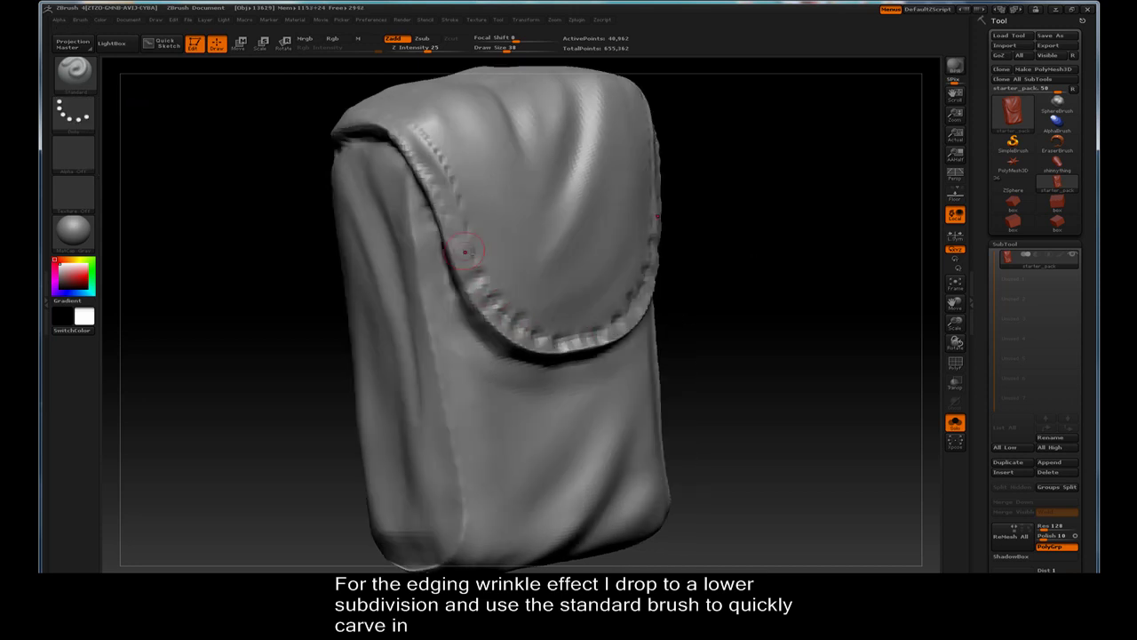
key("d")
key("d")
left_click_drag(772, 315, 657, 300)
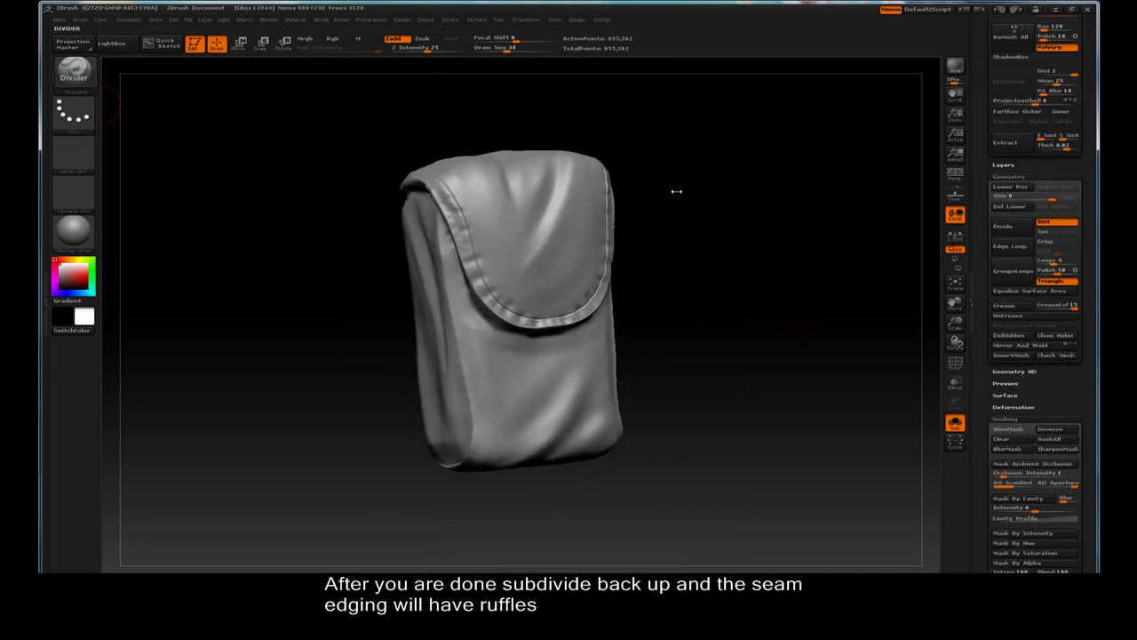
left_click_drag(729, 196, 723, 199)
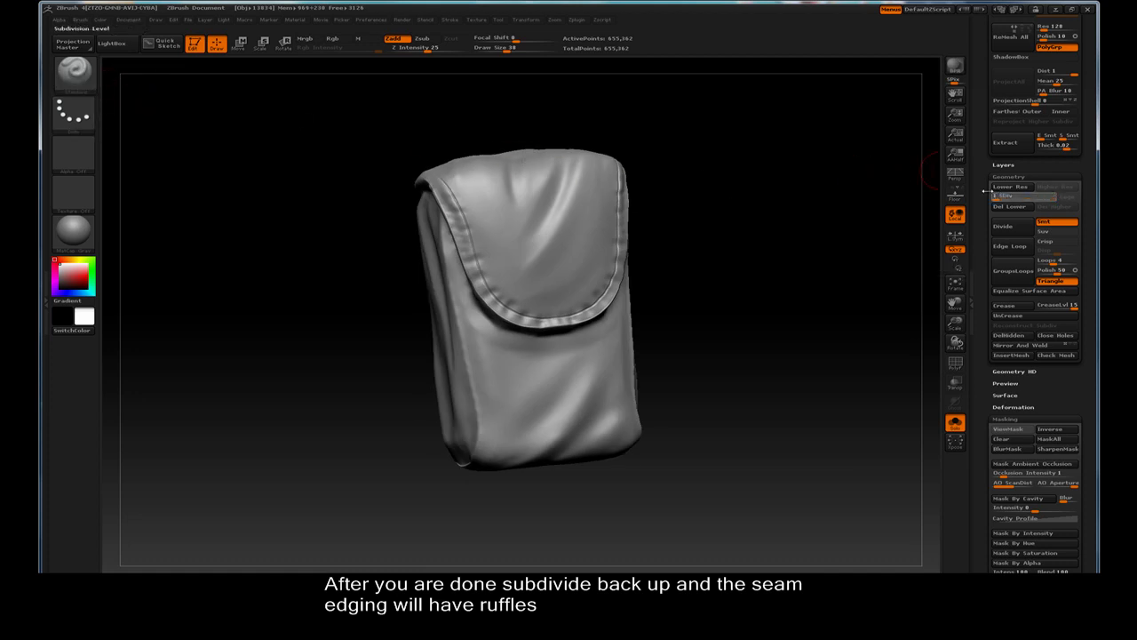
left_click(956, 362)
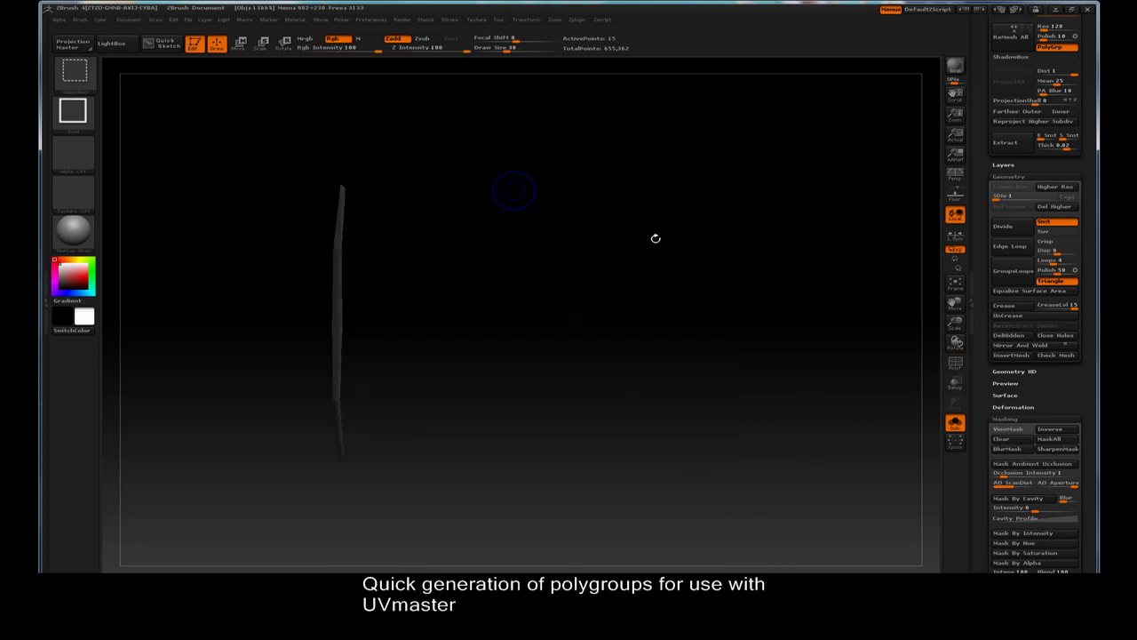
- Show the pouch's polygroups and unwrap it in UV Master with Polygroups enabled
scroll(980, 290, "down", 10)
scroll(993, 242, "up", 1)
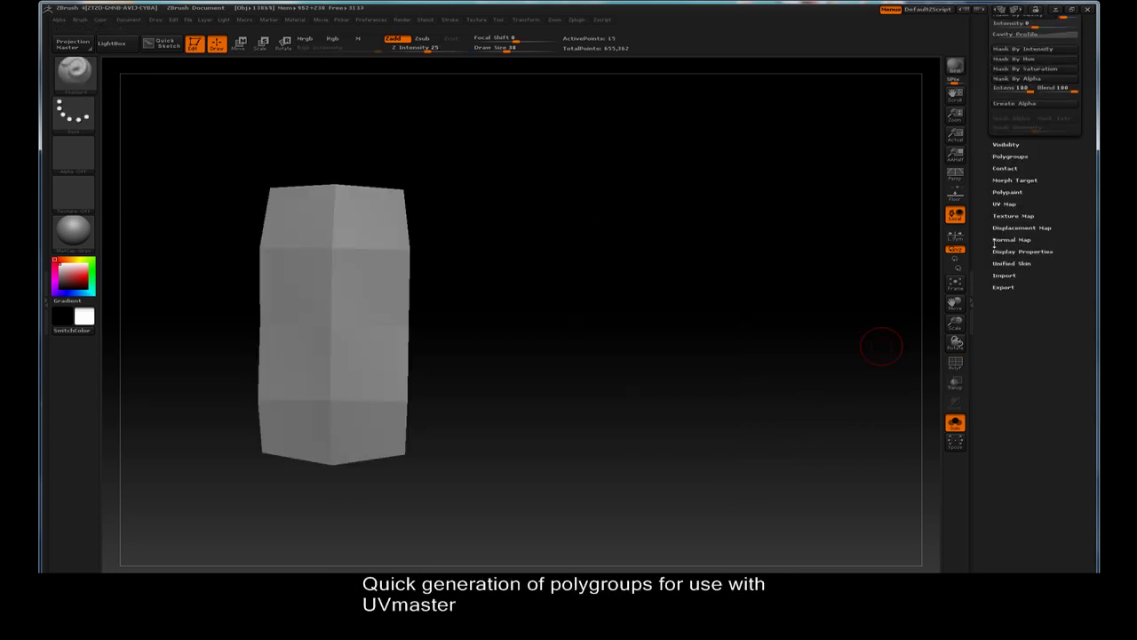
left_click(1010, 155)
mouse_move(650, 244)
left_mouse_down()
mouse_move(760, 297)
mouse_move(774, 267)
left_mouse_up()
left_click(953, 359)
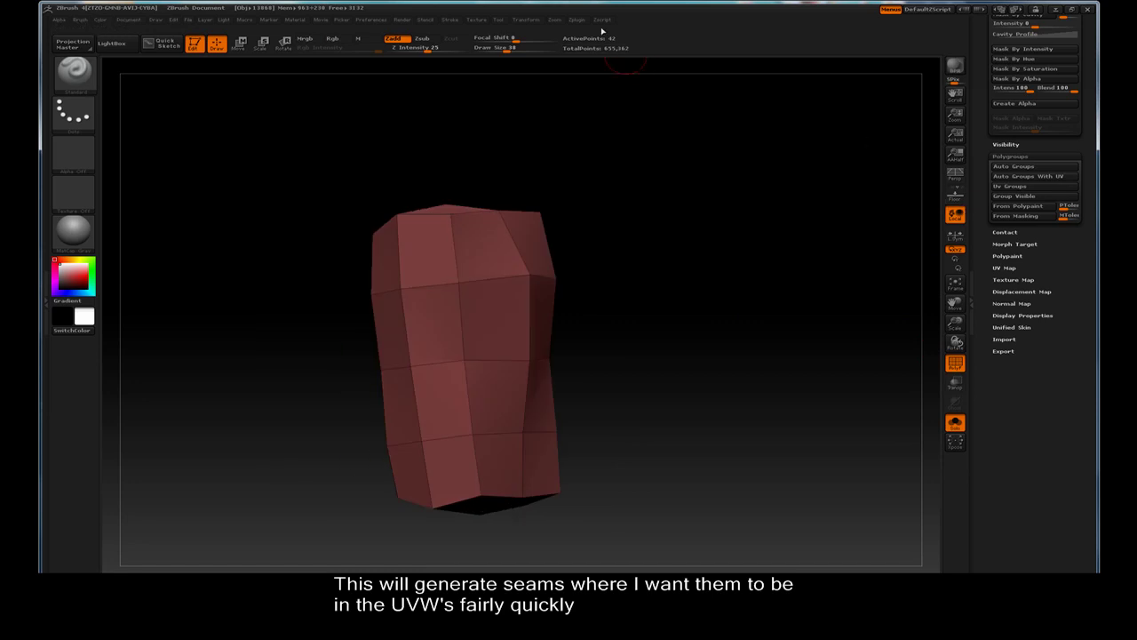
left_click(577, 20)
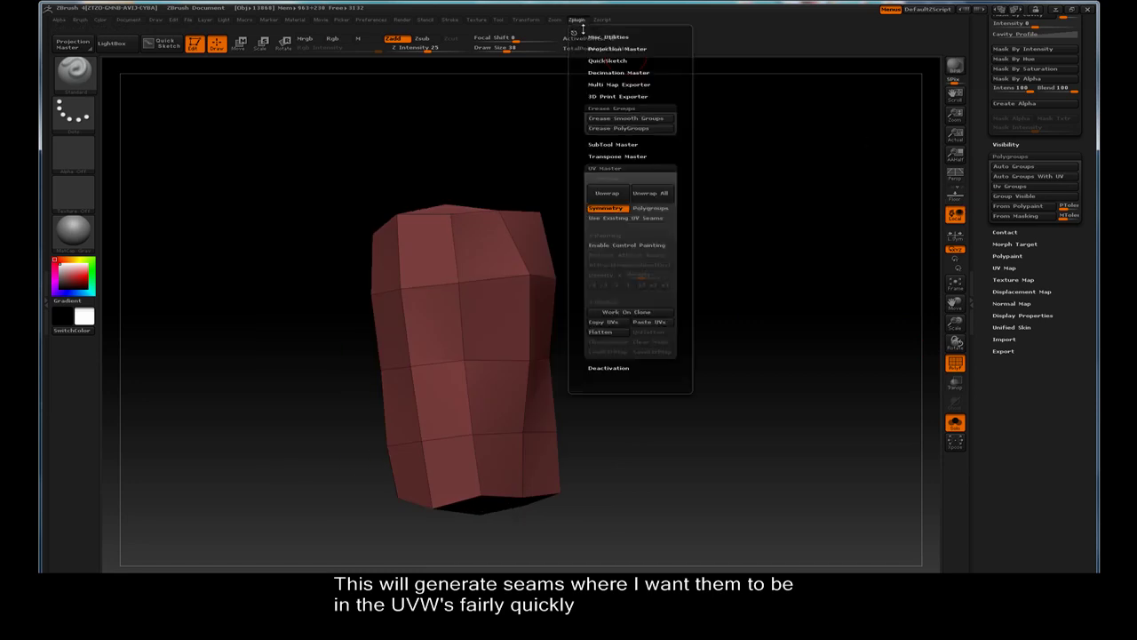
left_click(647, 209)
left_click(608, 193)
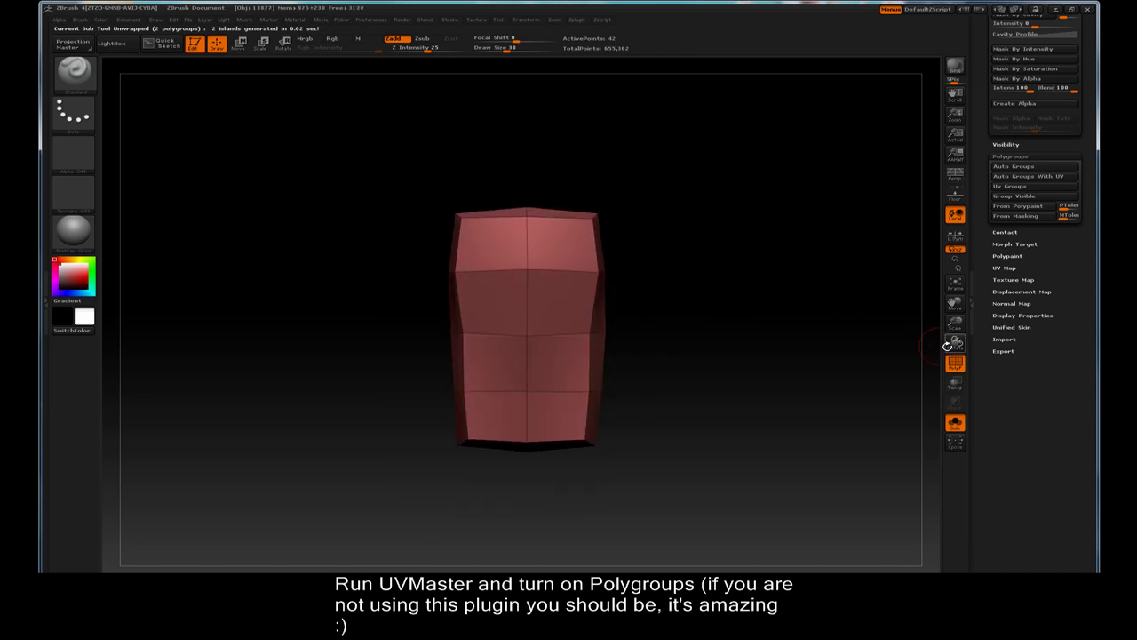
- Step the pouch up to its highest subdivision and orbit to an angled close view
scroll(980, 282, "up", 1)
scroll(980, 283, "up", 5)
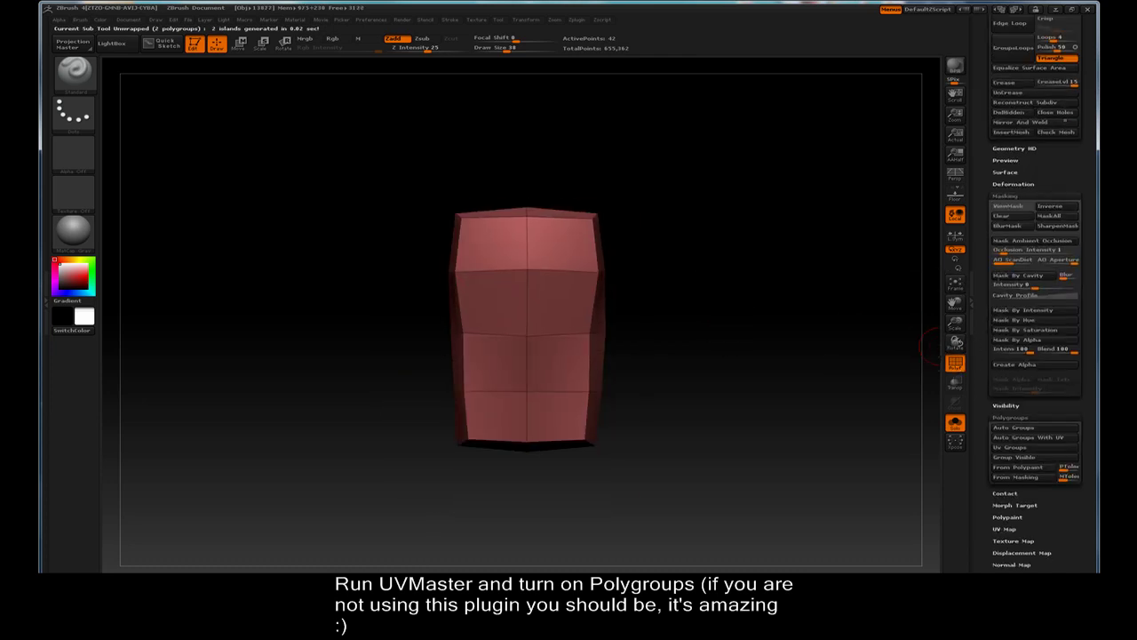
scroll(987, 159, "up", 2)
scroll(987, 159, "up", 1)
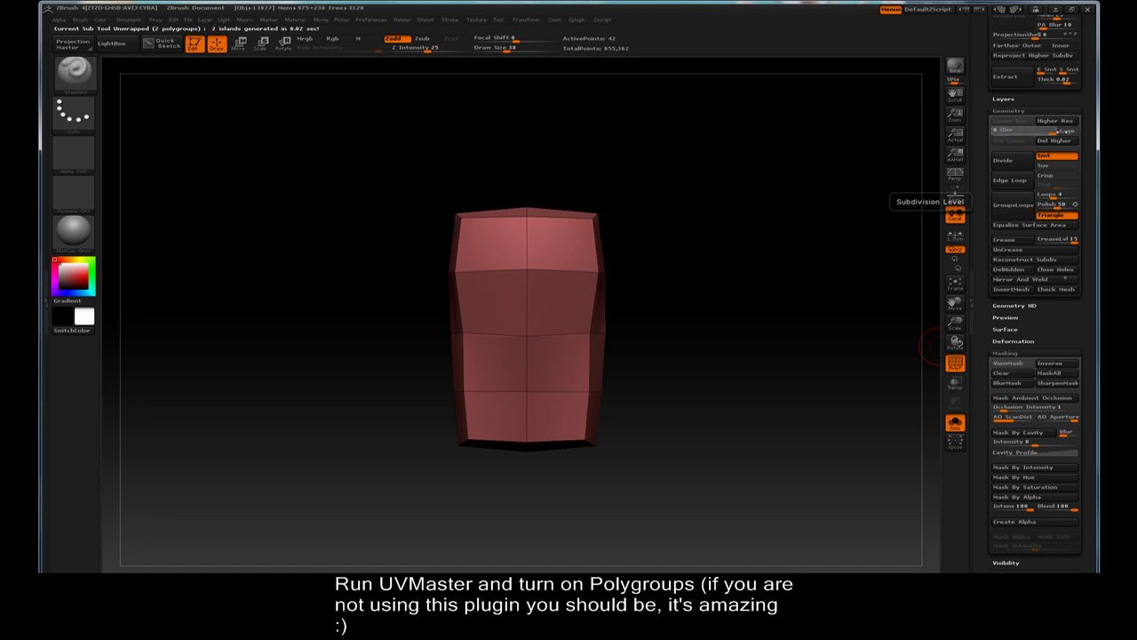
key("d")
key("d")
key("d")
left_click_drag(655, 305, 690, 287)
mouse_move(731, 343)
left_mouse_down()
mouse_move(756, 380)
mouse_move(761, 338)
mouse_move(881, 365)
left_mouse_up()
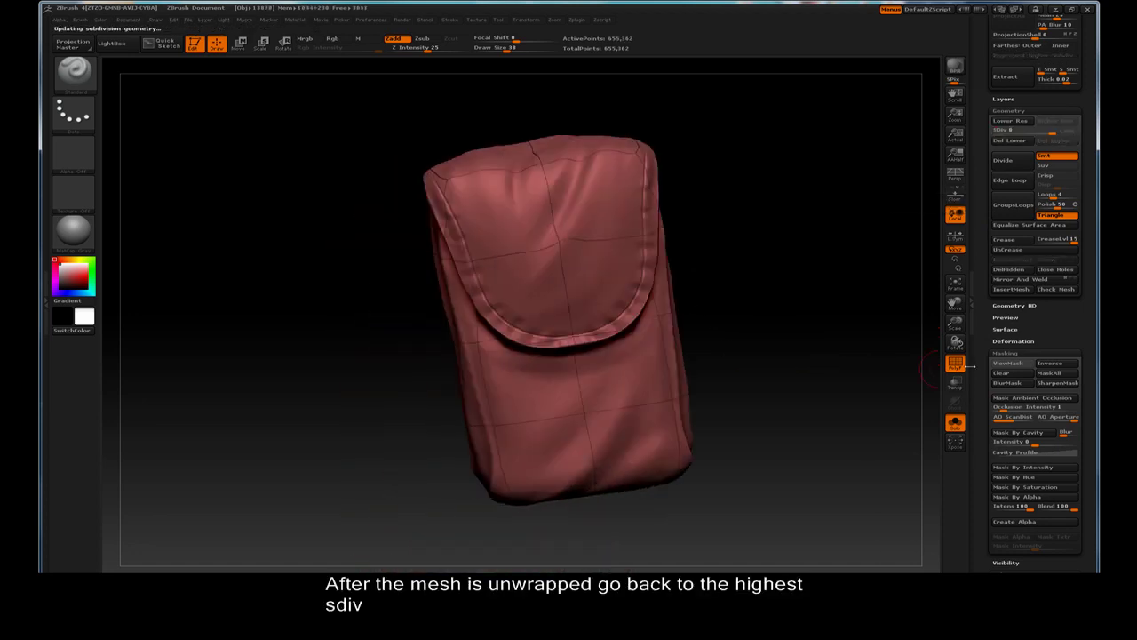
- Turn off Polyframe, load the woven cloth alpha, and mask the pouch by alpha
left_click(958, 364)
left_click(74, 153)
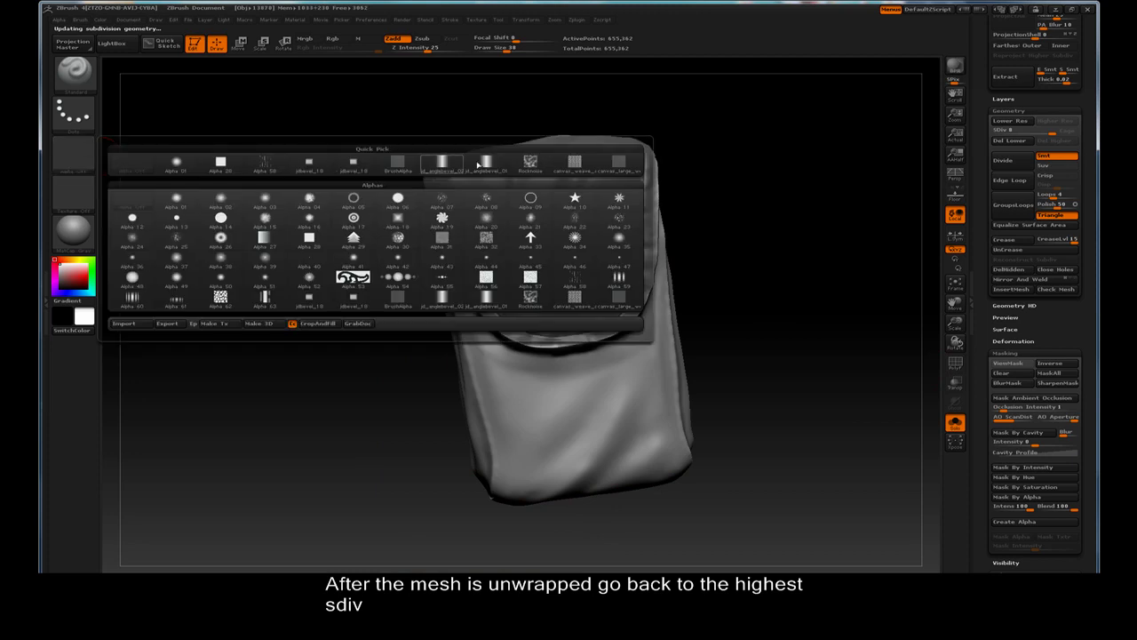
left_click(220, 296)
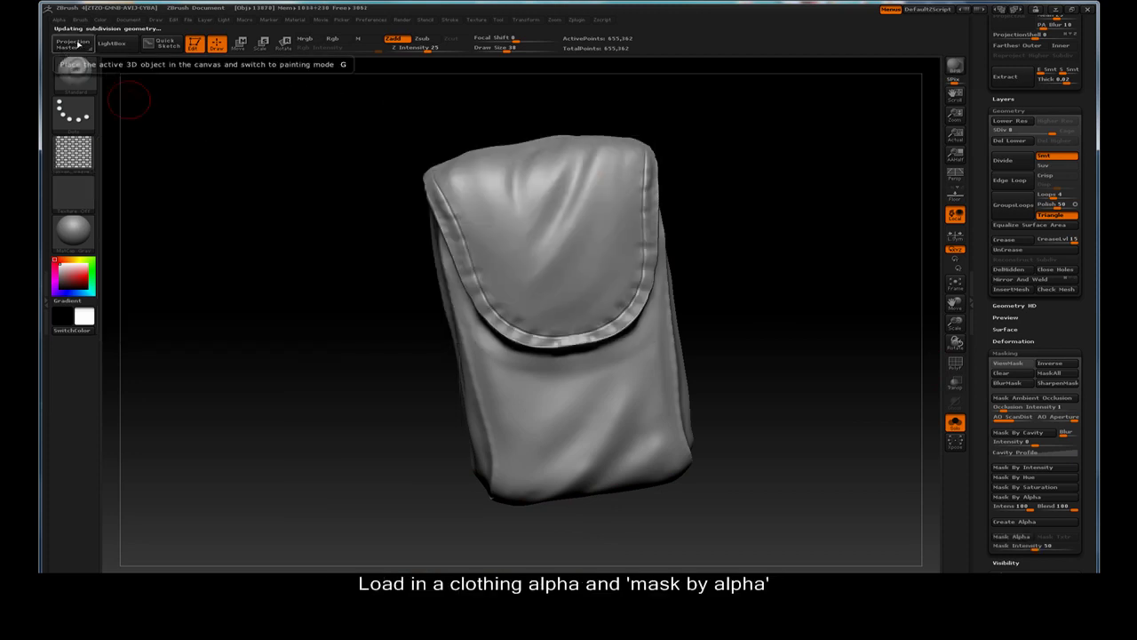
scroll(979, 367, "down", 3)
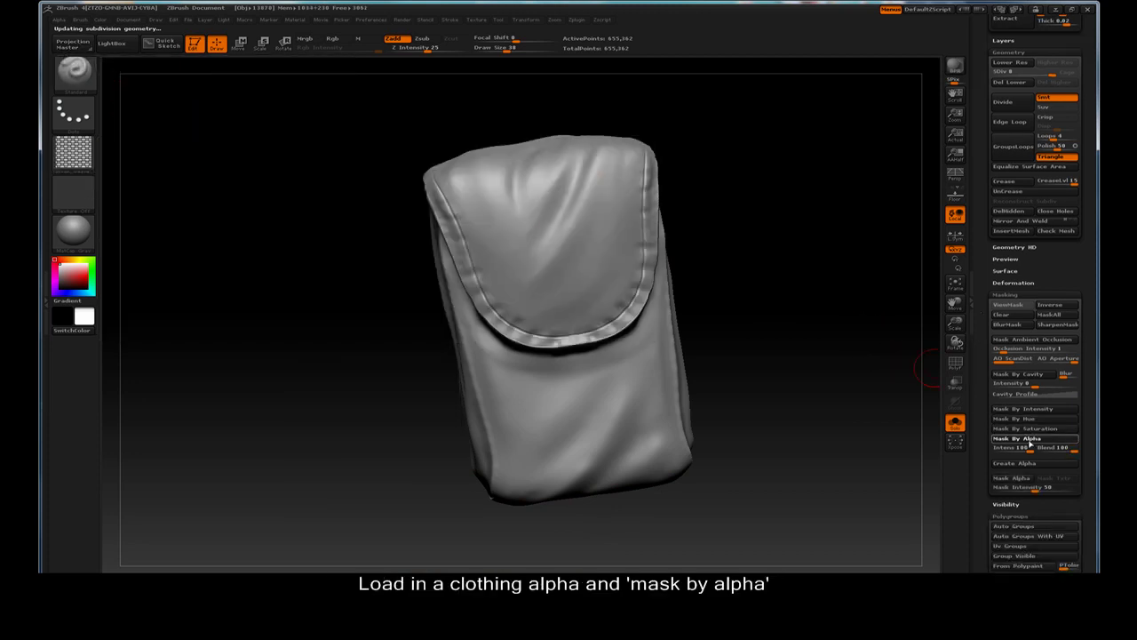
left_click(1012, 438)
left_click_drag(840, 363, 878, 364)
key("ctrl+h")
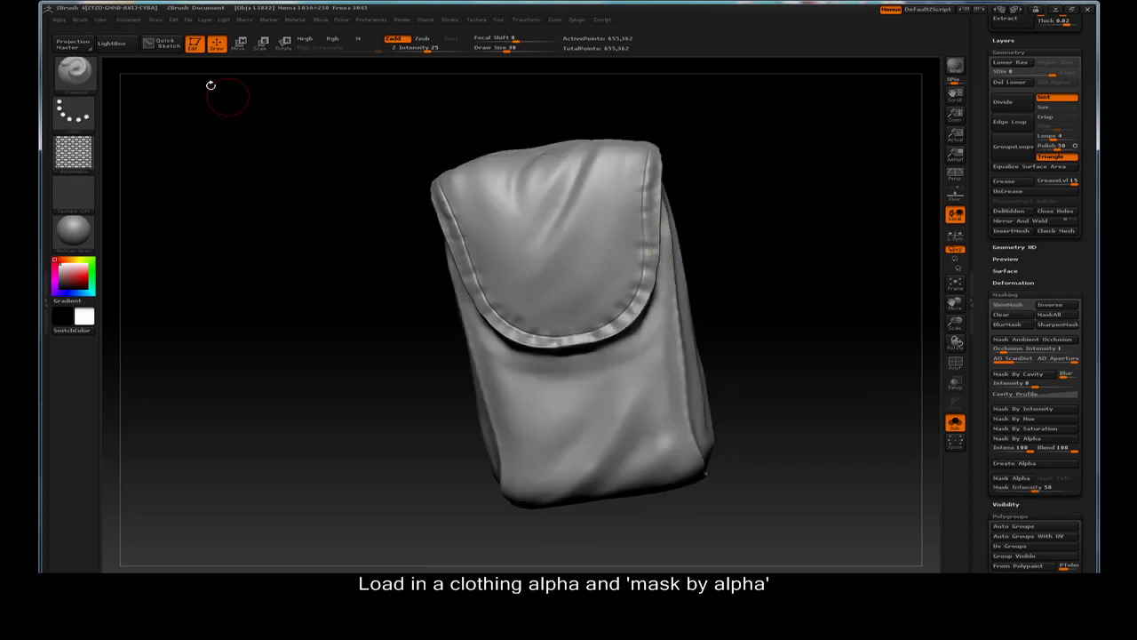
- Change the alpha's H Tiles and remask the pouch with the retiled cloth alpha
left_click(59, 19)
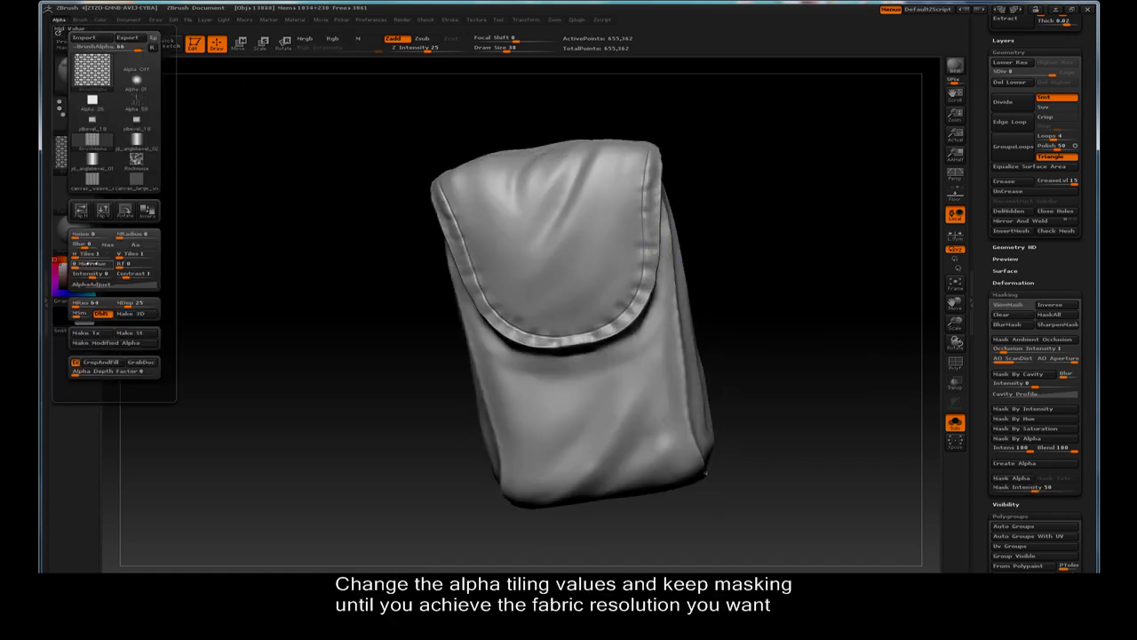
left_click_drag(104, 256, 120, 255)
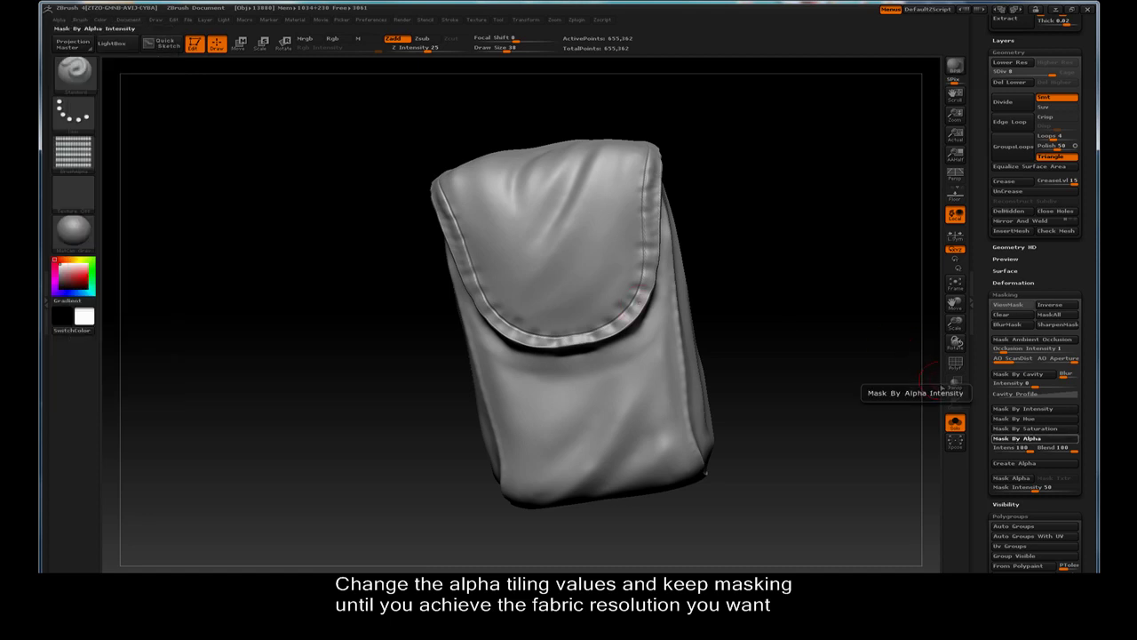
left_click(1014, 438)
left_click_drag(475, 229, 466, 142)
key("ctrl+h")
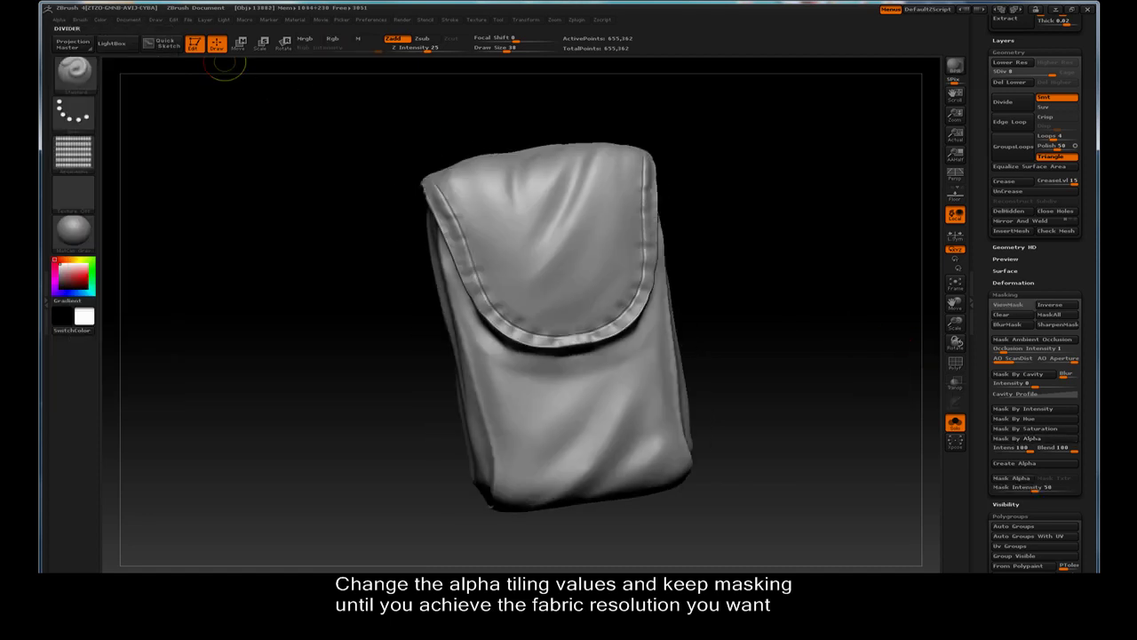
left_click(65, 21)
left_click(85, 153)
- Choose the canvas_weave alpha and mask the pouch by alpha, then remask it
left_click(579, 165)
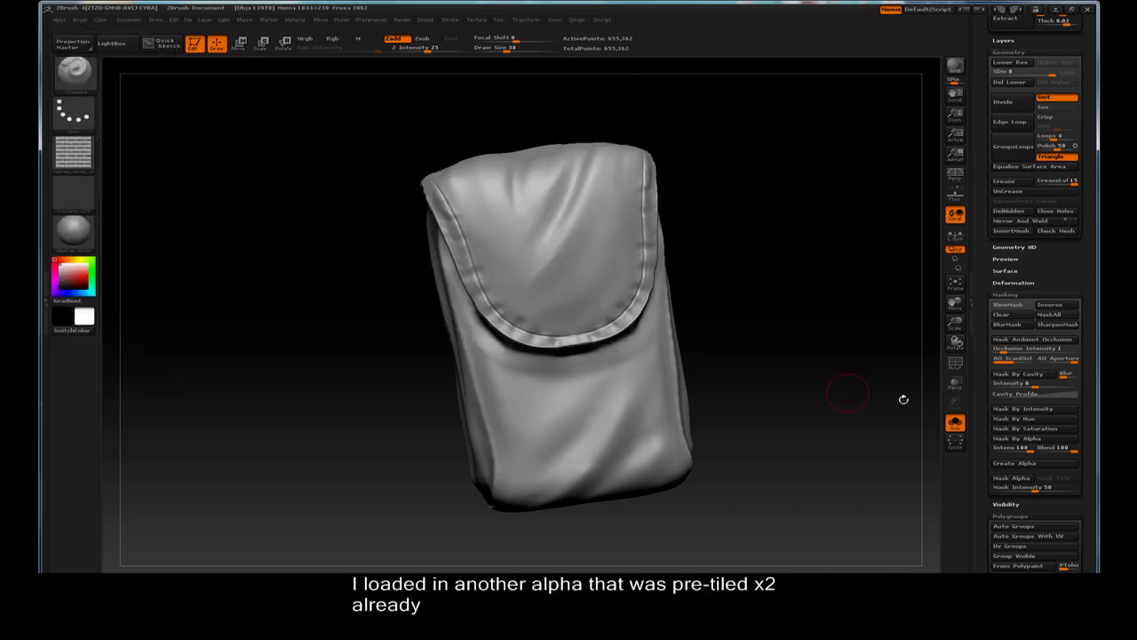
left_click(1036, 439)
left_click_drag(817, 323, 830, 323)
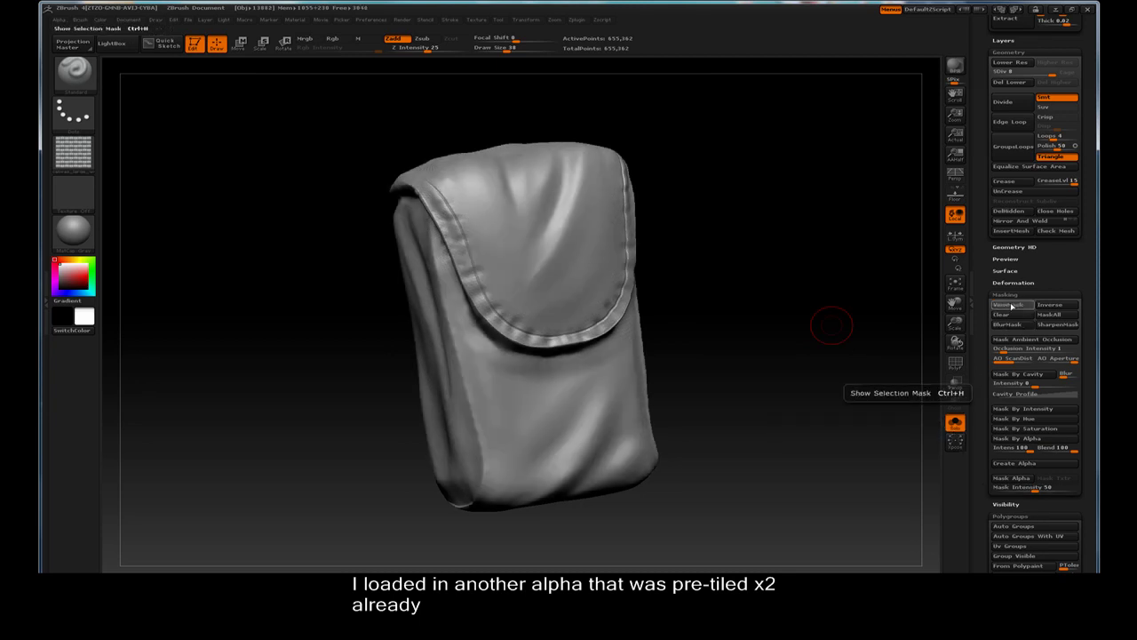
left_click(956, 424)
left_click(956, 422)
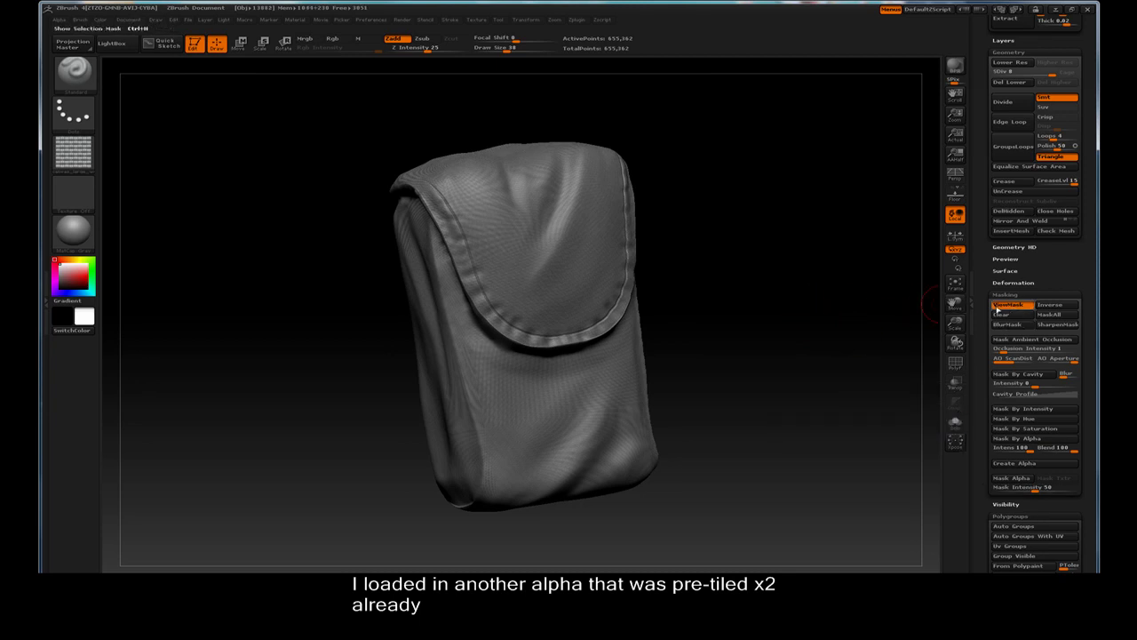
left_click(1009, 305)
key("ctrl+d")
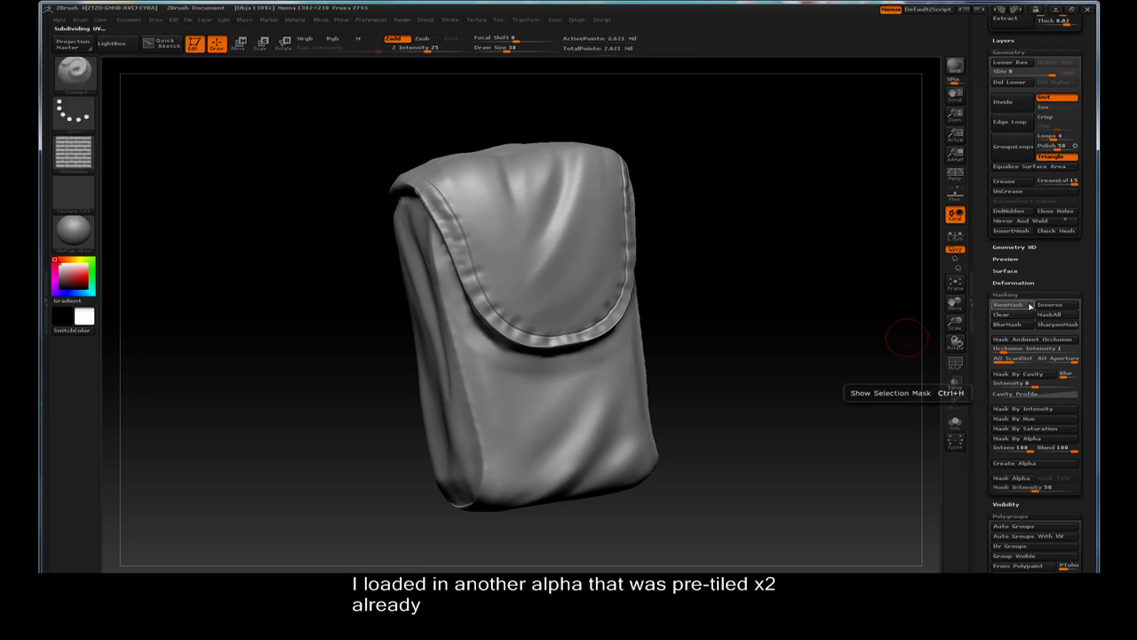
left_click(1031, 438)
- Lower the alpha H Tiles from 5 to 4 and hide the weave mask display
left_click_drag(822, 374, 338, 190)
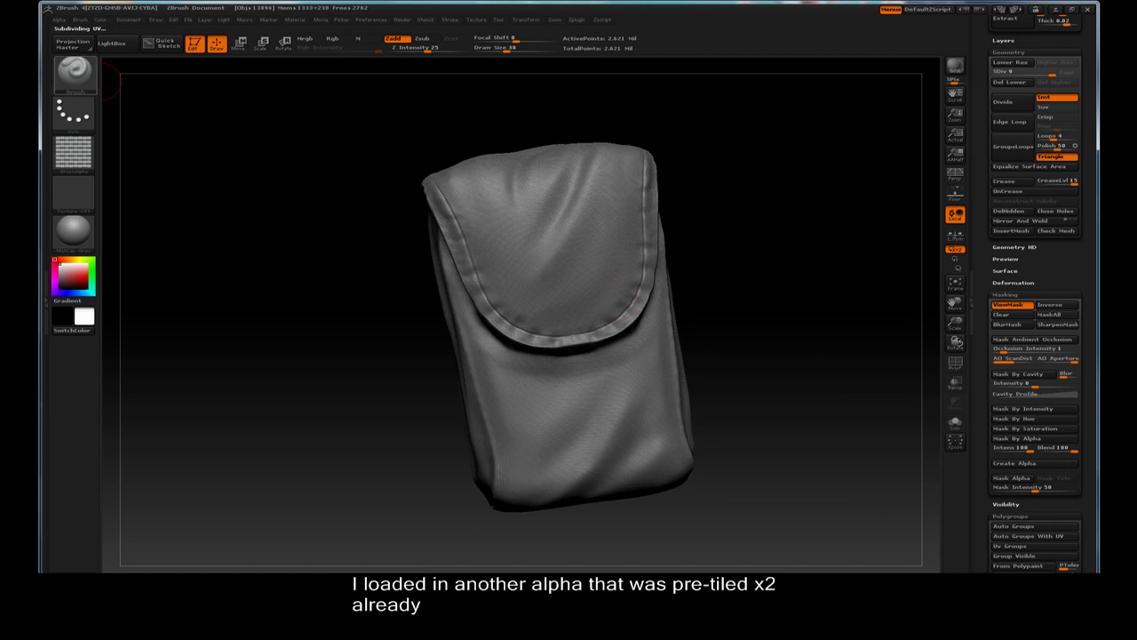
left_click(58, 20)
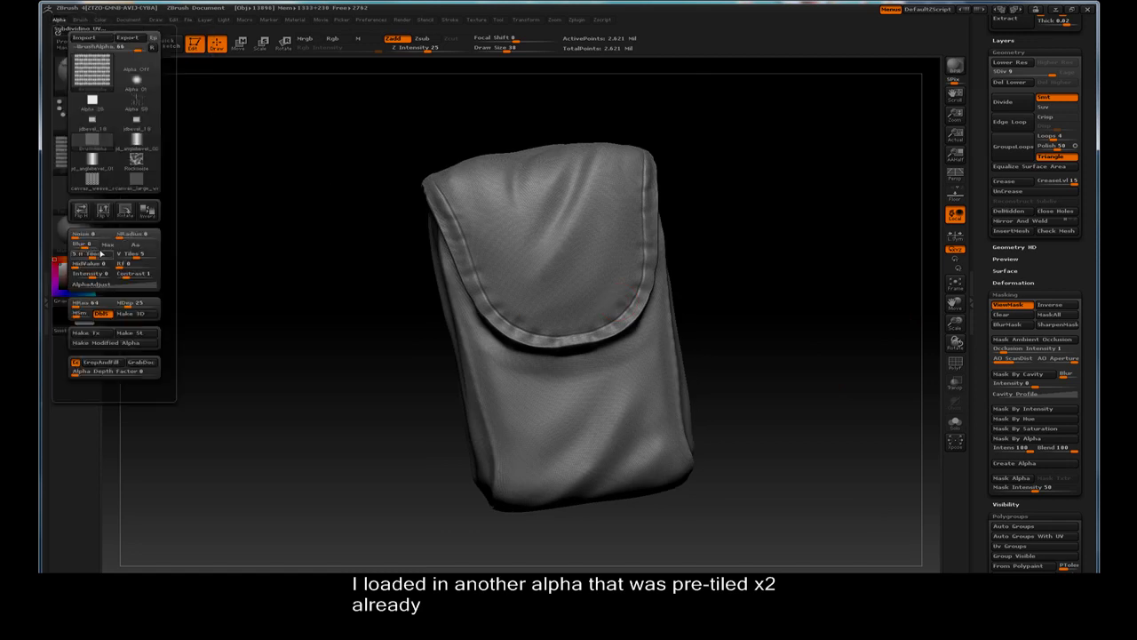
left_click(99, 251)
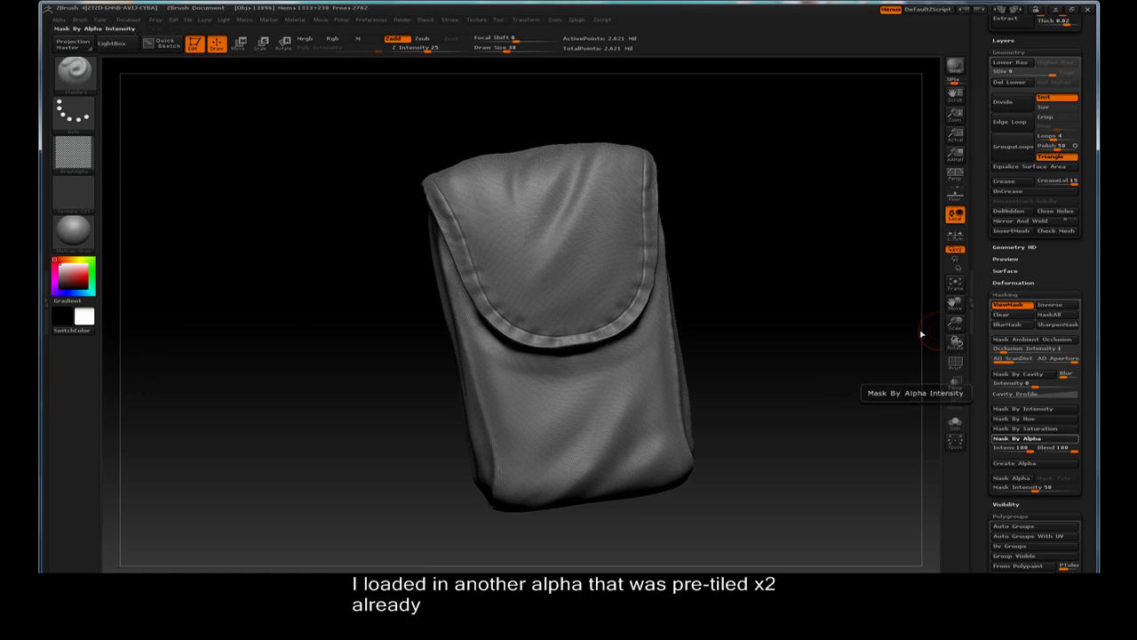
left_click_drag(843, 294, 800, 298)
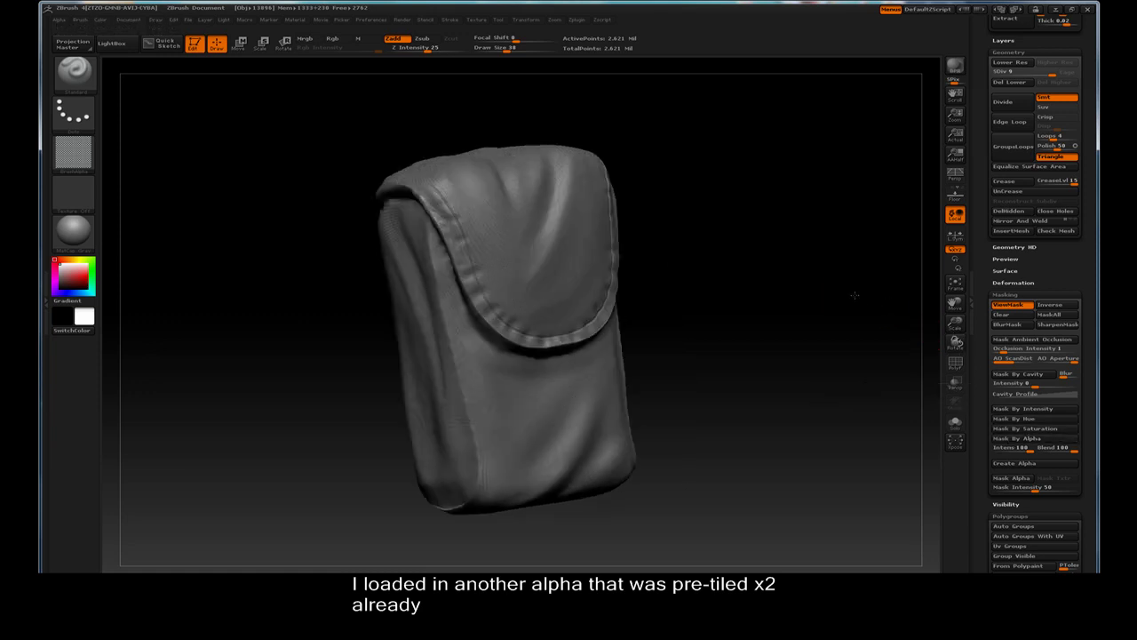
left_click(59, 20)
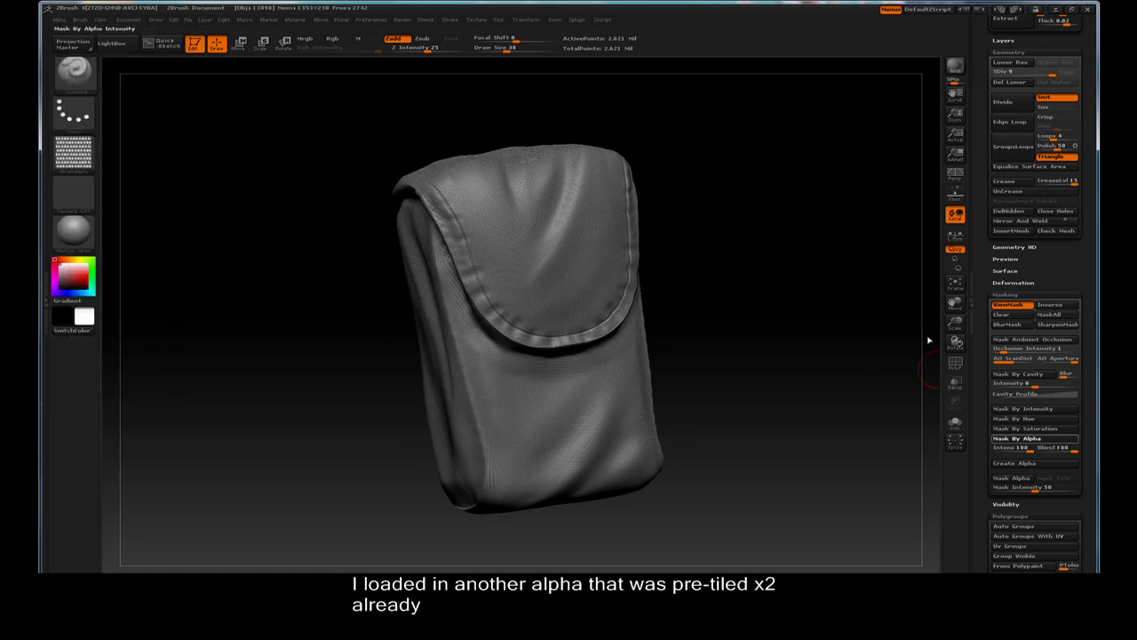
left_click_drag(915, 336, 850, 327)
left_click(1006, 304)
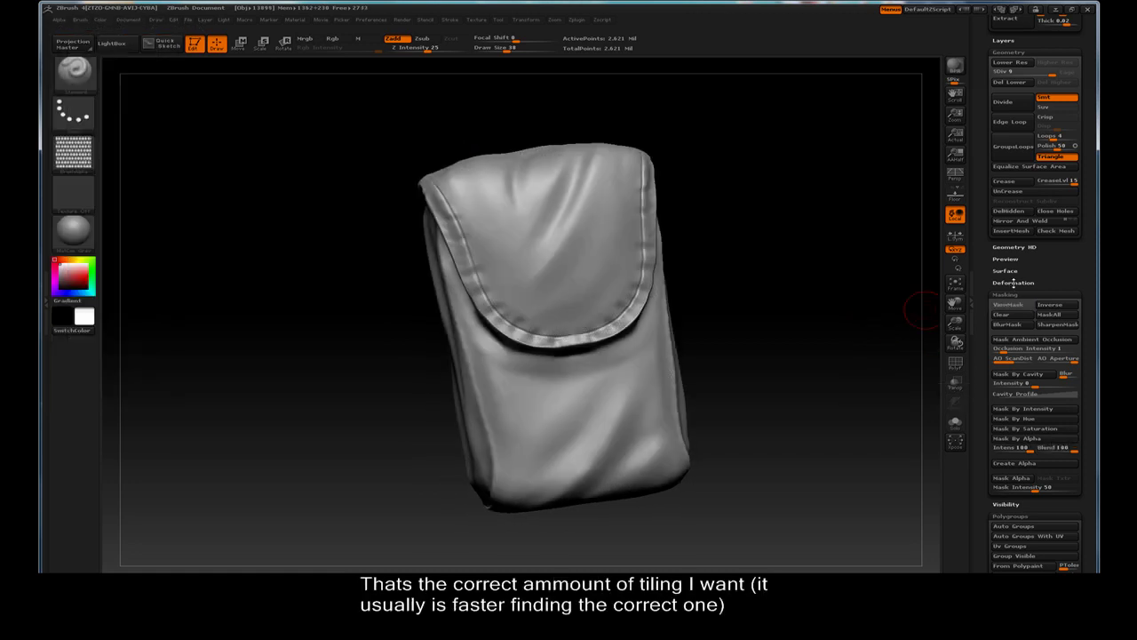
left_click(1000, 283)
- Inflate the masked pouch with the Inflat slider, redoing it after adjusting its setting
scroll(1000, 302, "down", 3)
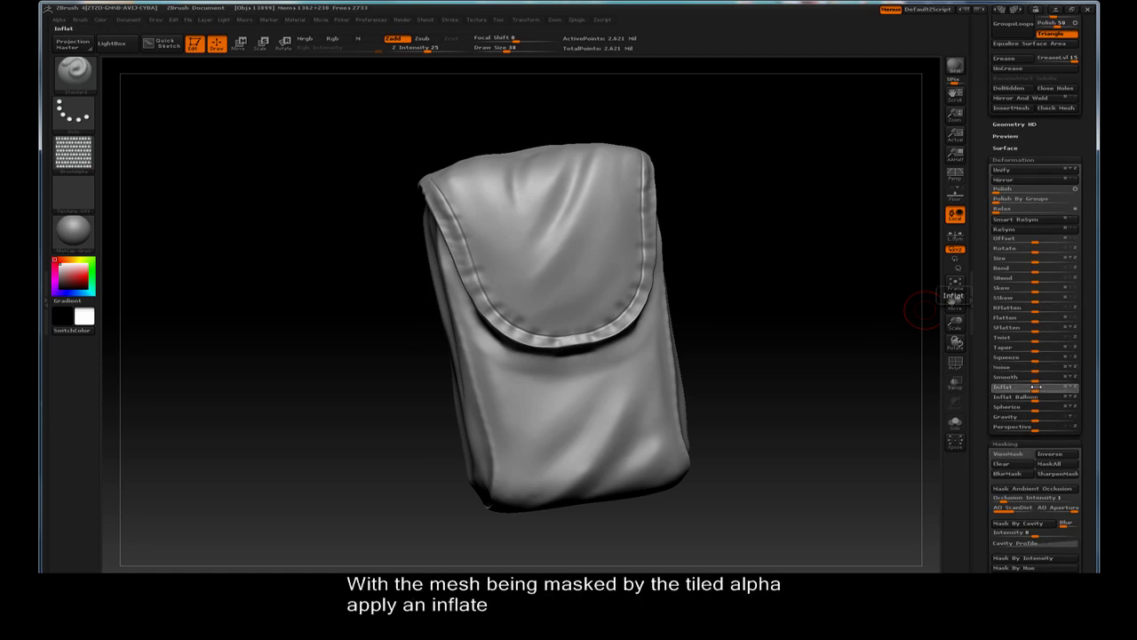
left_click_drag(824, 235, 820, 237)
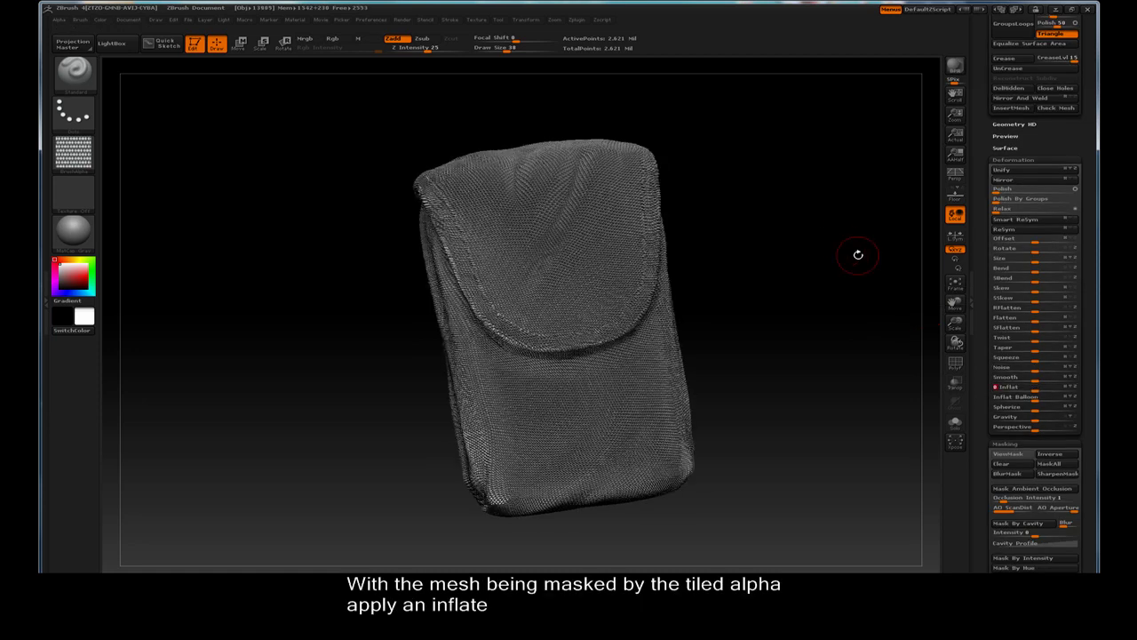
key("ctrl+z")
left_click(1040, 388)
mouse_move(826, 235)
left_mouse_down()
mouse_move(845, 243)
mouse_move(797, 219)
mouse_move(766, 242)
mouse_move(800, 231)
mouse_move(754, 246)
mouse_move(754, 228)
left_mouse_up()
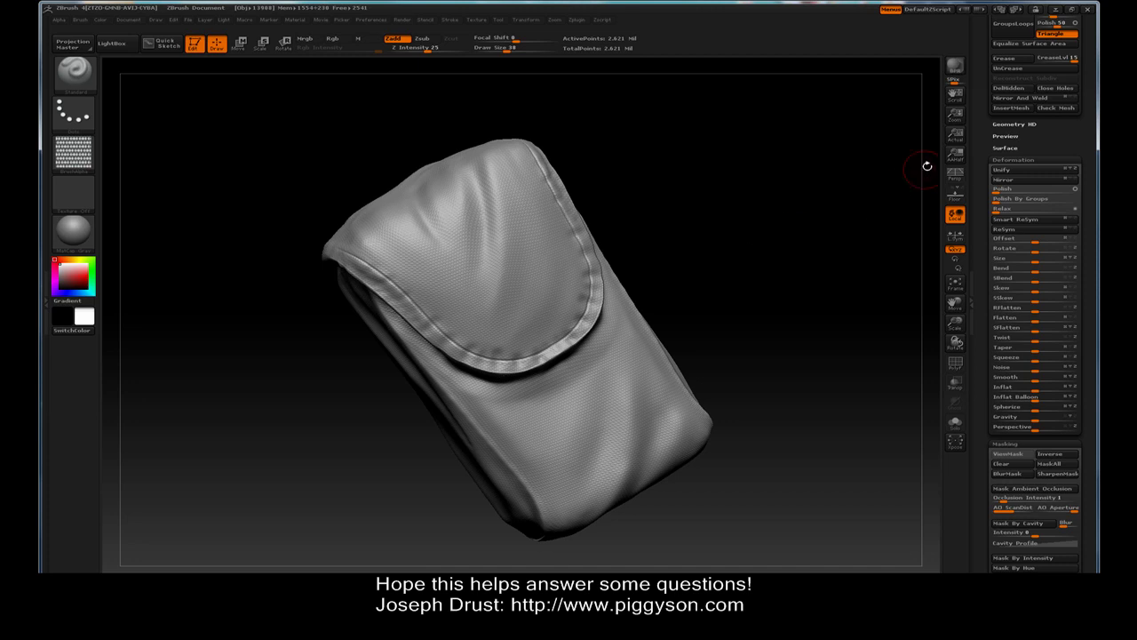
left_click_drag(983, 133, 978, 294)
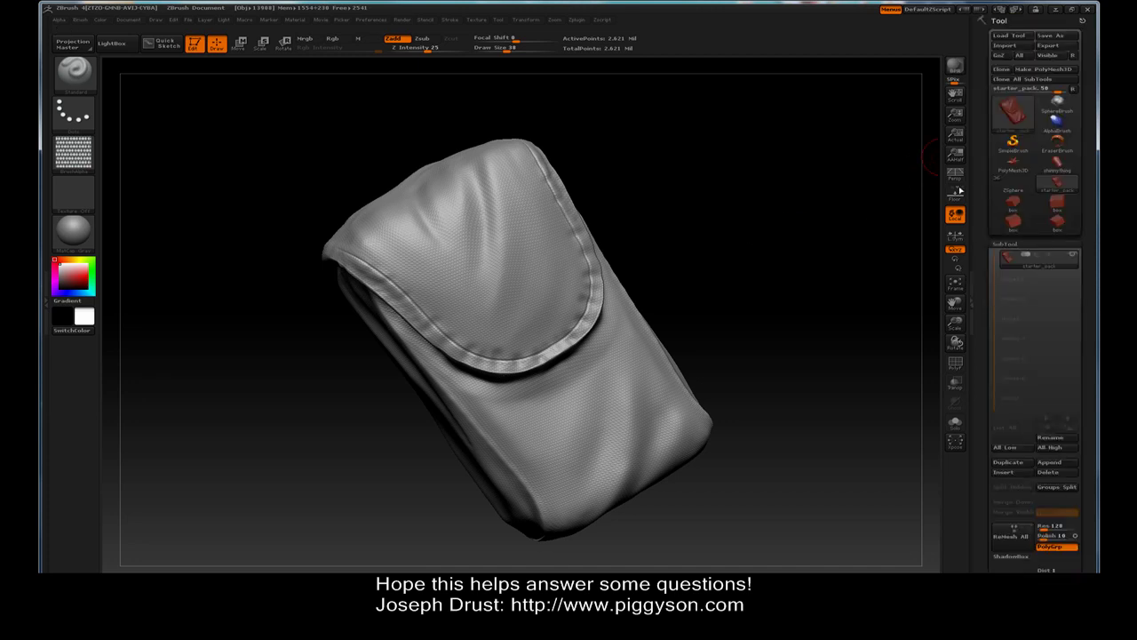